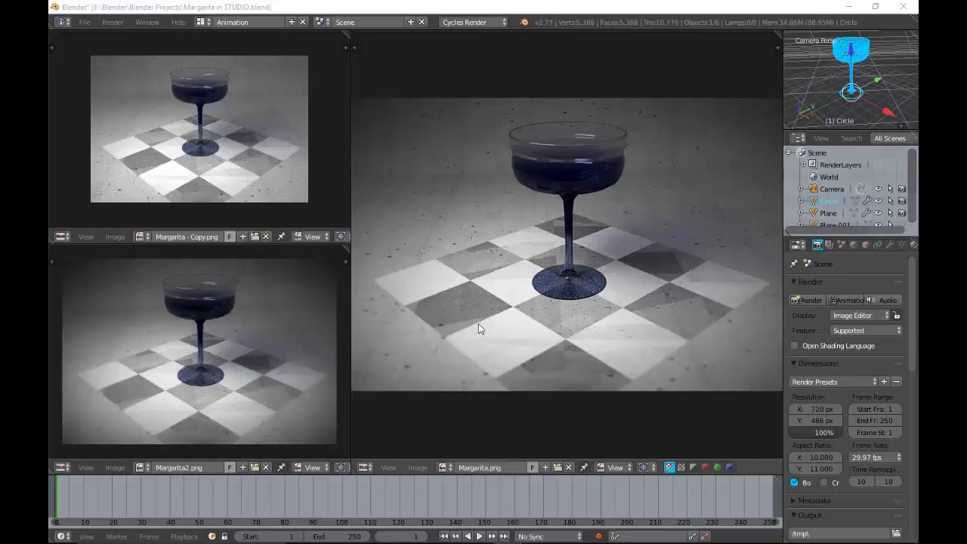
# Switch the large image editor area to a 3D View
pyautogui.click(364, 468)
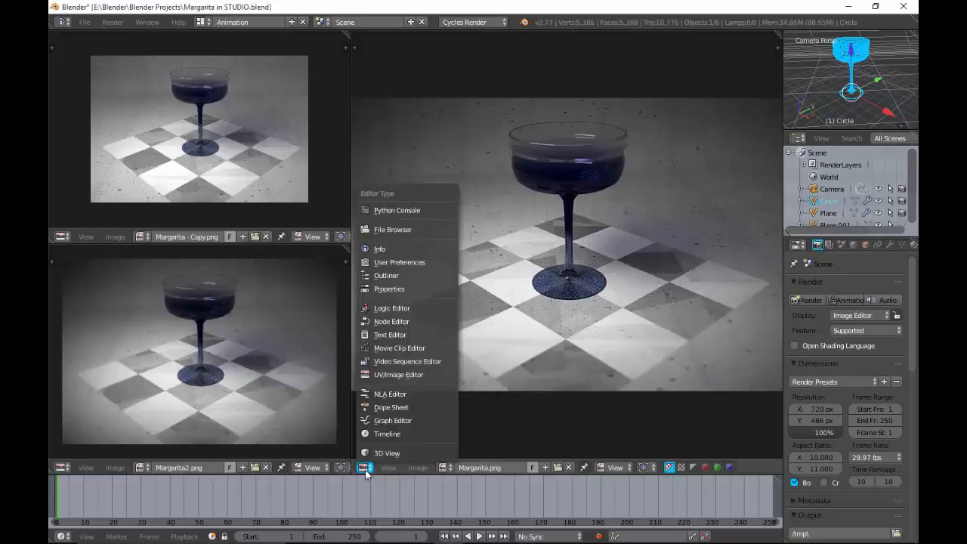
pyautogui.click(378, 453)
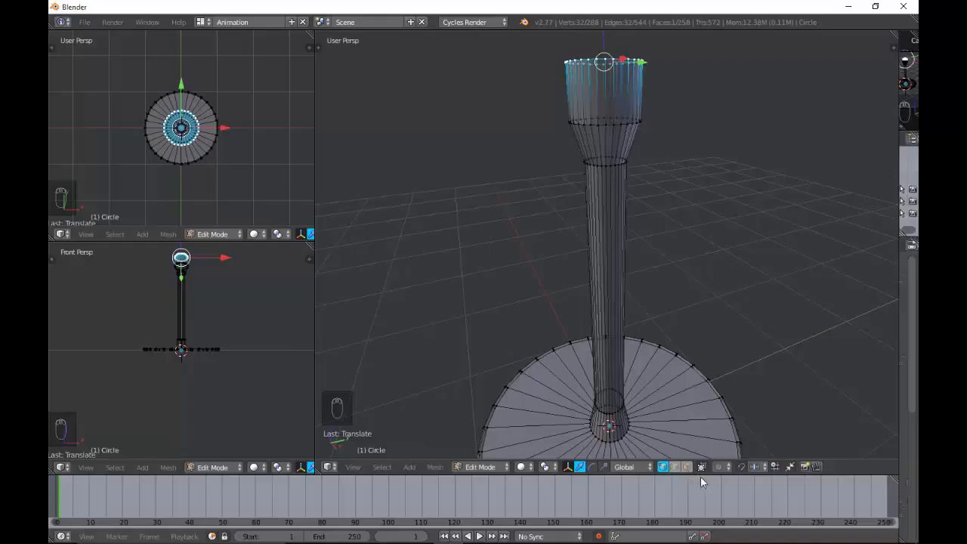
# Scale the selected ring above the stem outward to widen the base of the bowl
pyautogui.press('s')
pyautogui.press('s')
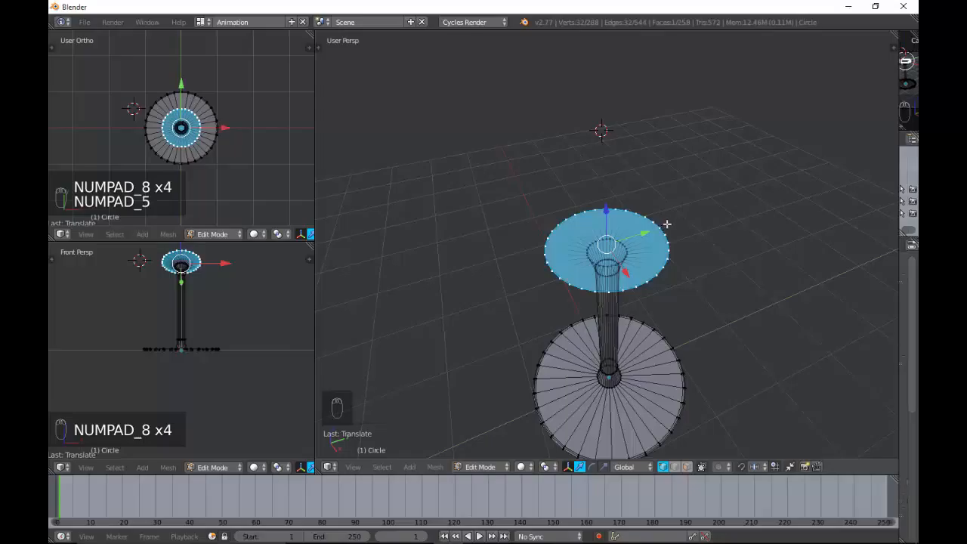
pyautogui.press('s')
pyautogui.click(674, 223)
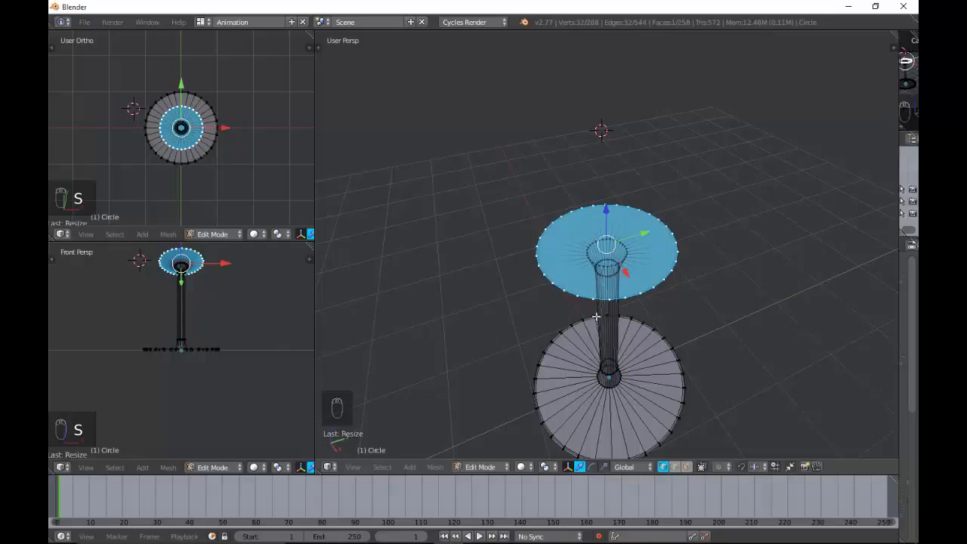
# Extrude the ring above the stem into a wider, shallow bowl bottom and raise its edge slightly along Z
pyautogui.press('KP_2')
pyautogui.press('KP_2')
pyautogui.press('KP_2')
pyautogui.press('KP_2')
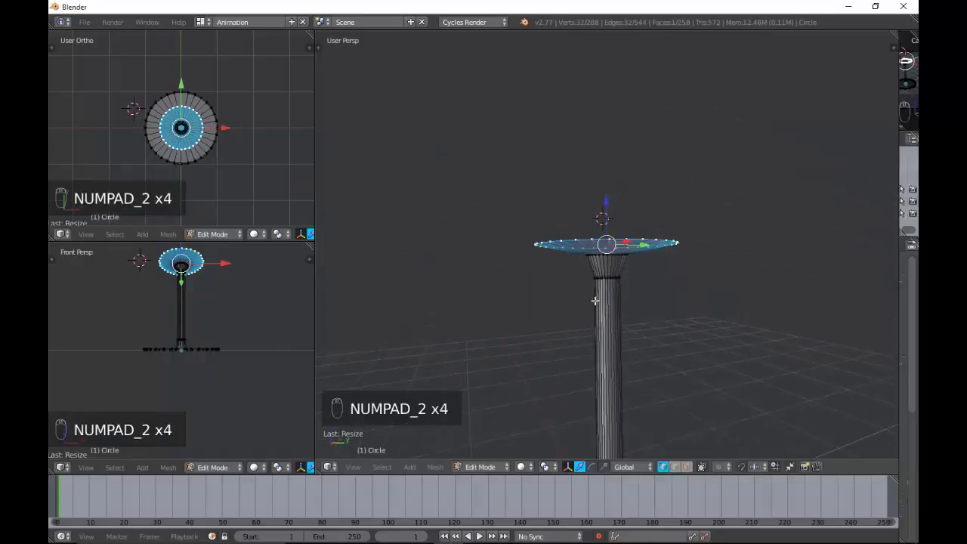
pyautogui.press('KP_Subtract')
pyautogui.press('KP_Subtract')
pyautogui.press('KP_Subtract')
pyautogui.press('KP_Subtract')
pyautogui.press('KP_Subtract')
pyautogui.press('KP_Add')
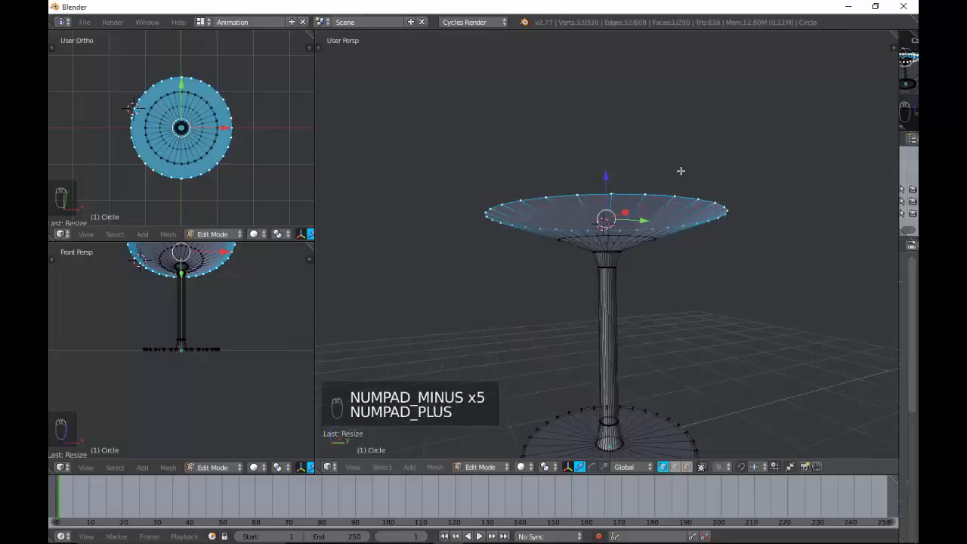
pyautogui.press('g')
pyautogui.press('z')
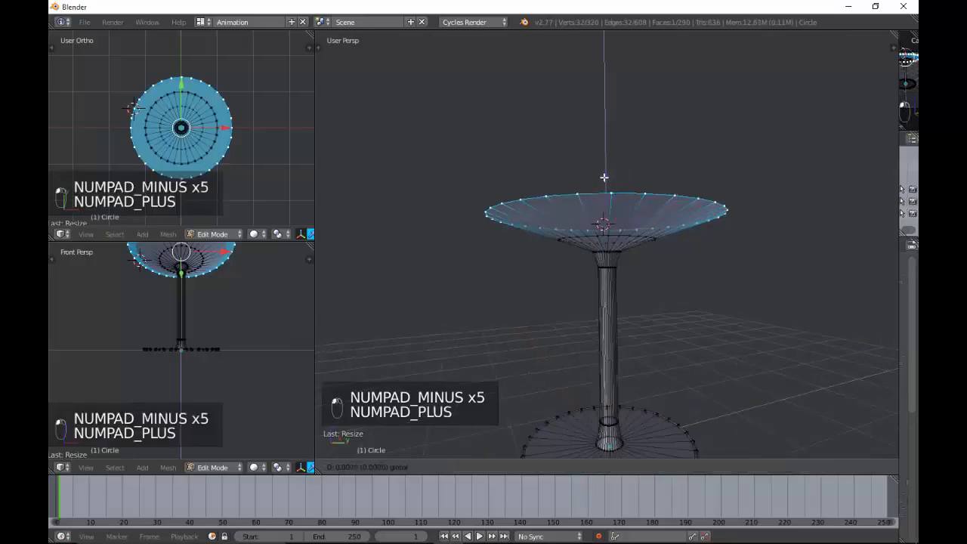
pyautogui.click(604, 173)
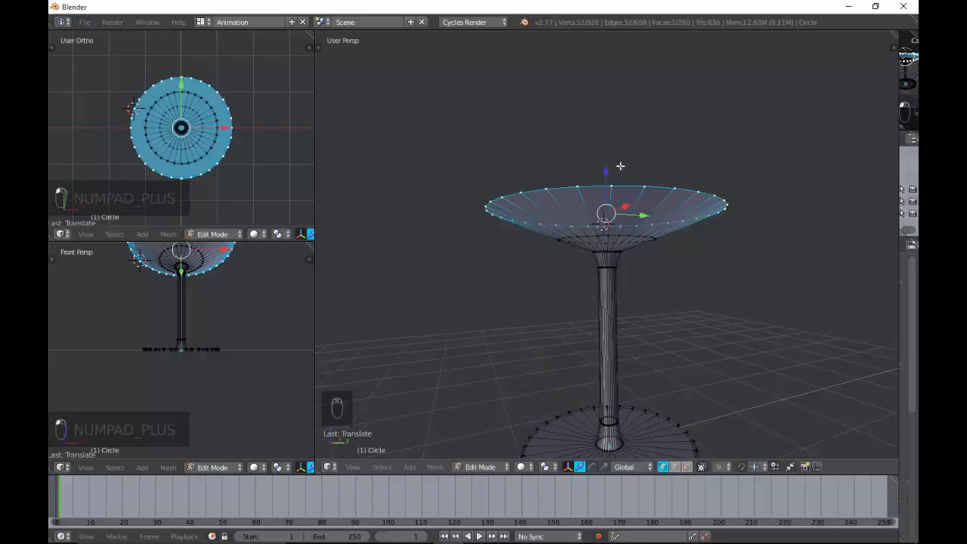
# Extrude the bowl's edge upward about 0.52 as the side wall and scale its top ring outward to about 1.09
pyautogui.press('KP_Decimal')
pyautogui.press('KP_Subtract')
pyautogui.press('KP_Subtract')
pyautogui.press('KP_Subtract')
pyautogui.press('KP_Subtract')
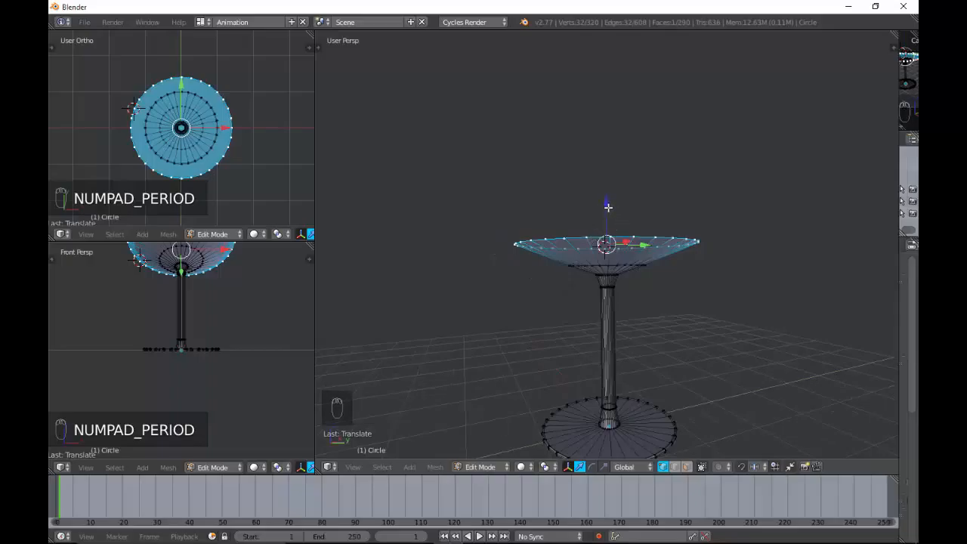
pyautogui.press('e')
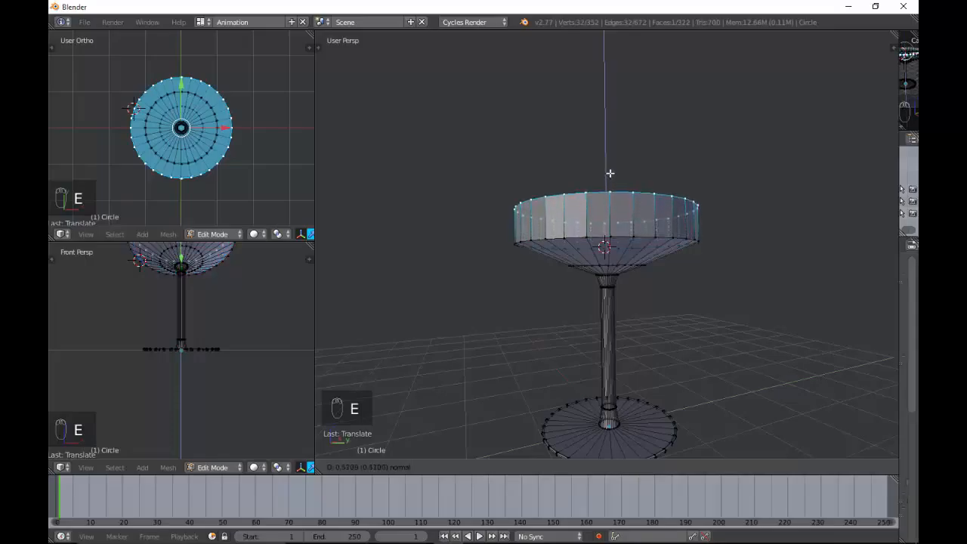
pyautogui.click(610, 173)
pyautogui.press('s')
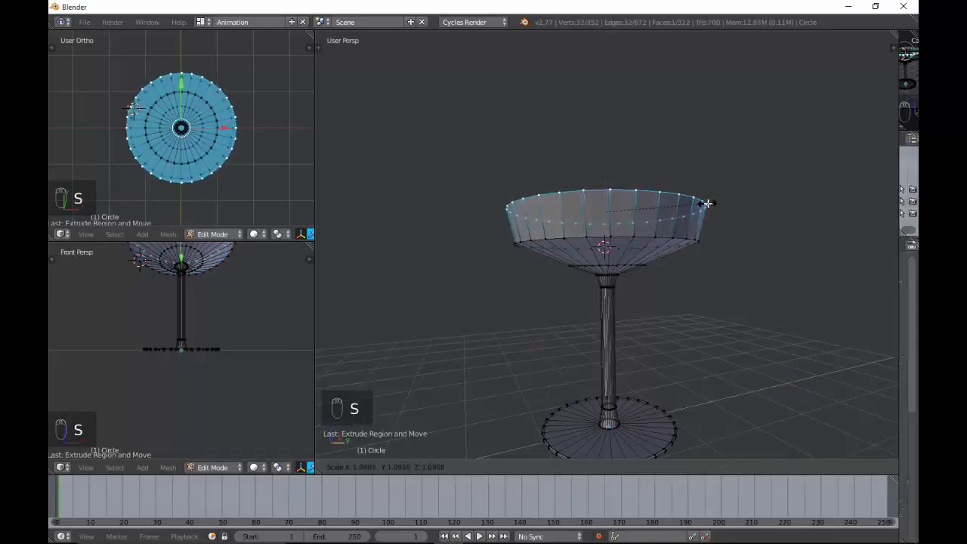
pyautogui.click(706, 204)
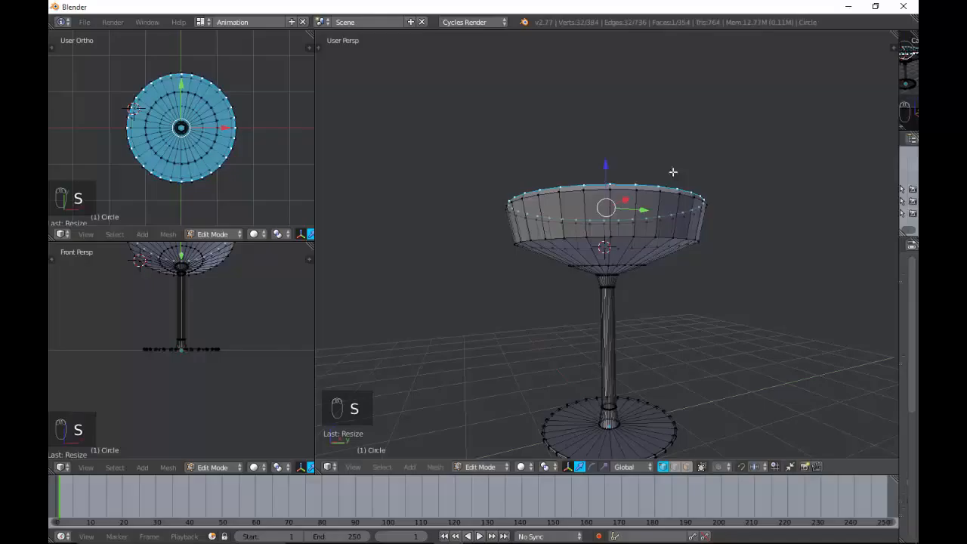
# Extrude the bowl's top ring and raise it slightly to add a narrow band above the wall
pyautogui.press('e')
pyautogui.rightClick(606, 179)
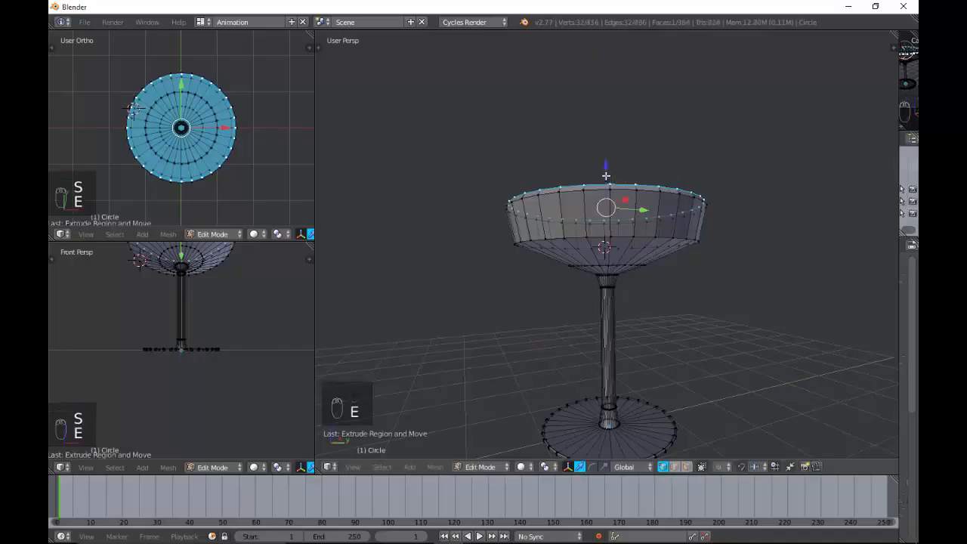
pyautogui.moveTo(605, 176); pyautogui.dragTo(607, 163)
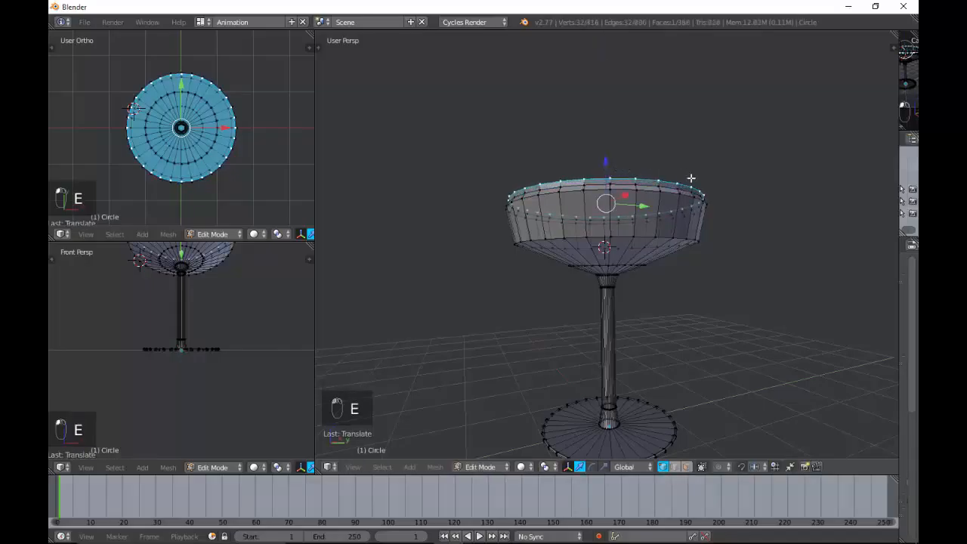
# Extrude the top ring upward to form the upper wall of the bowl and adjust the ring's scale
pyautogui.press('e')
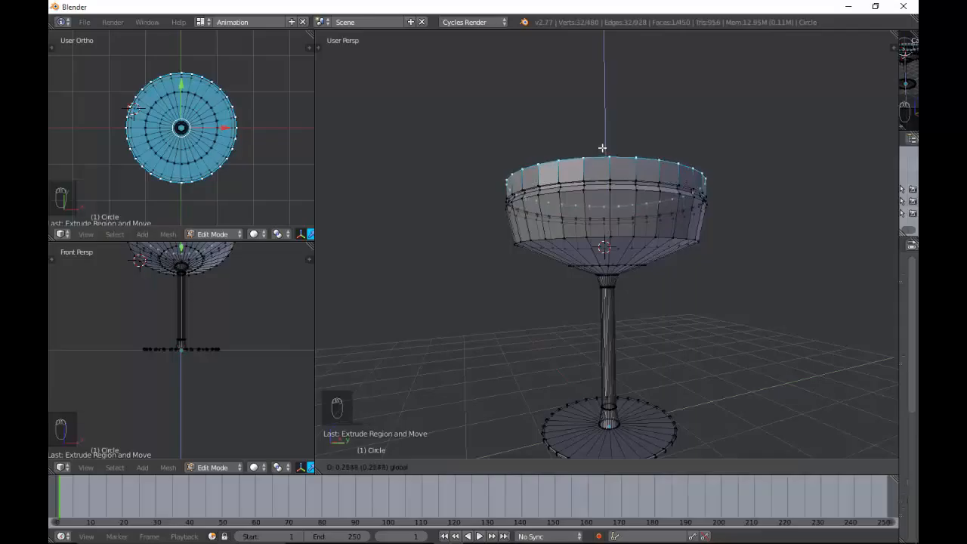
pyautogui.click(603, 144)
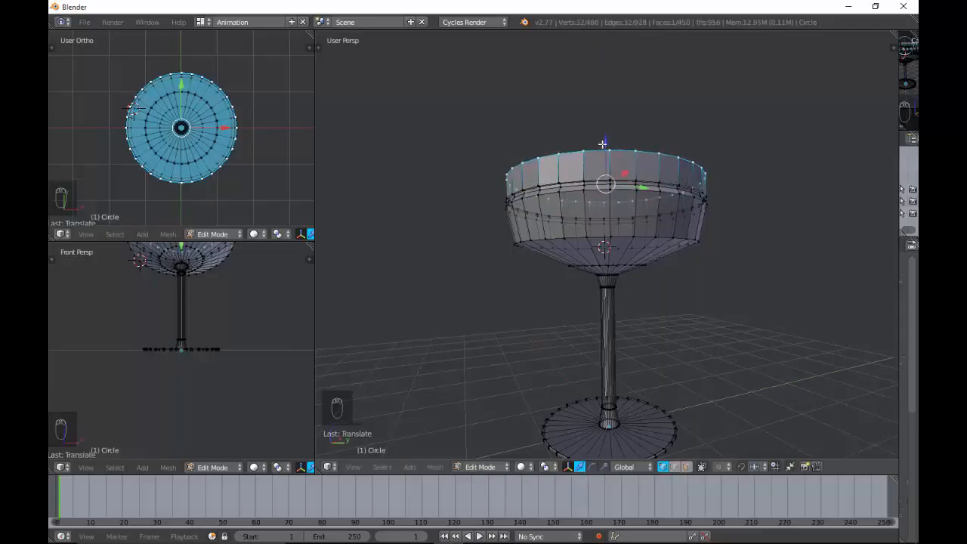
pyautogui.press('s')
pyautogui.click(698, 183)
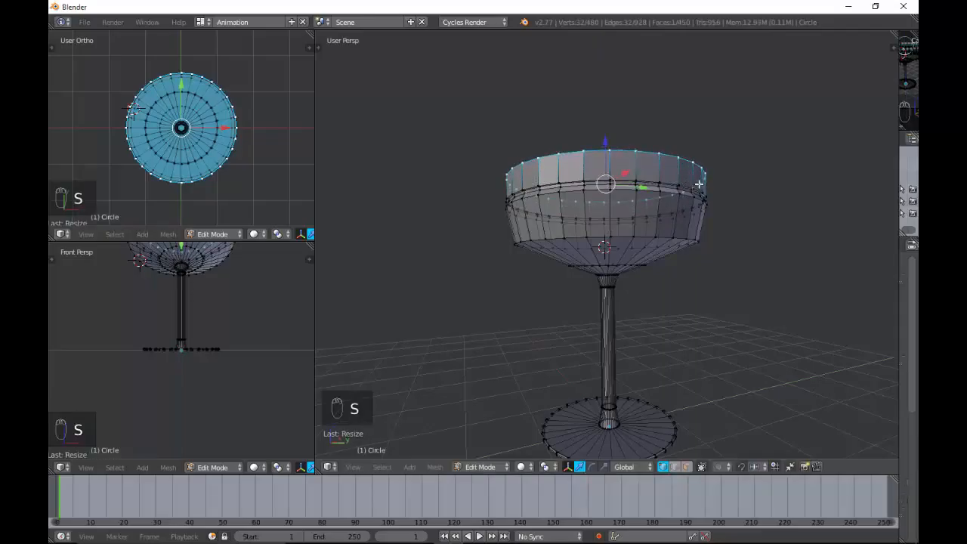
# Extrude the upper wall's top ring and scale it inward to about 0.97
pyautogui.press('e')
pyautogui.click(655, 154)
pyautogui.press('s')
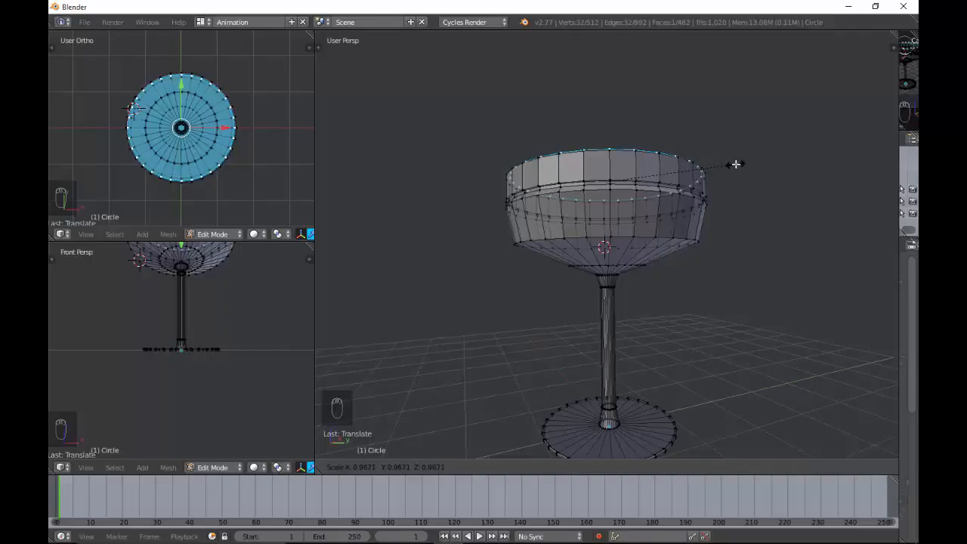
pyautogui.click(736, 164)
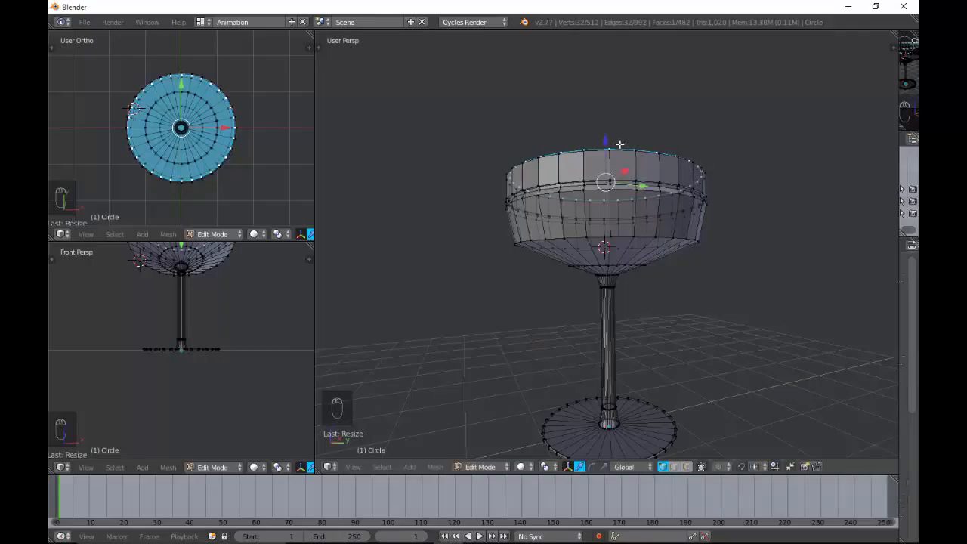
# Extrude narrow bands at the bowl's rim and scale the topmost ring outward to about 1.03 as a lip
pyautogui.press('e')
pyautogui.click(608, 144)
pyautogui.press('e')
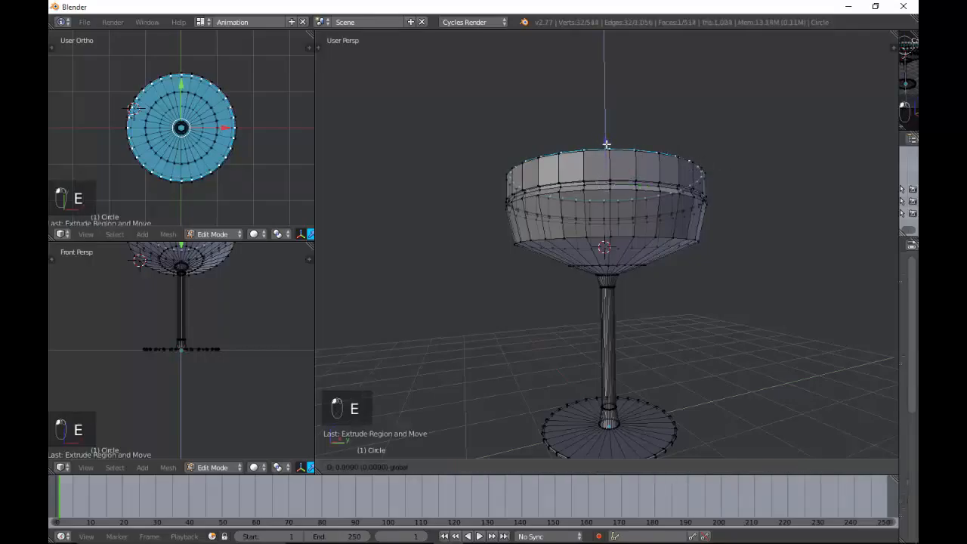
pyautogui.press('Return')
pyautogui.press('e')
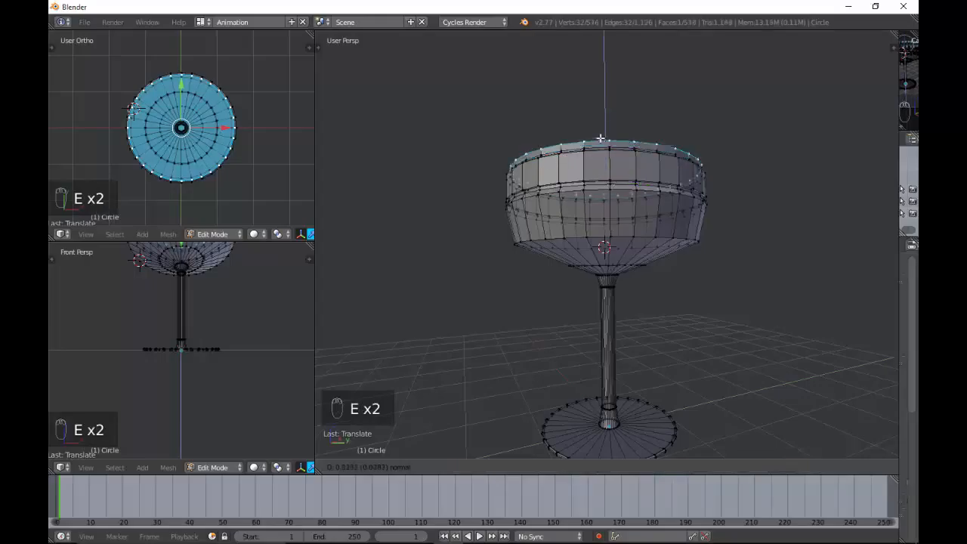
pyautogui.click(627, 122)
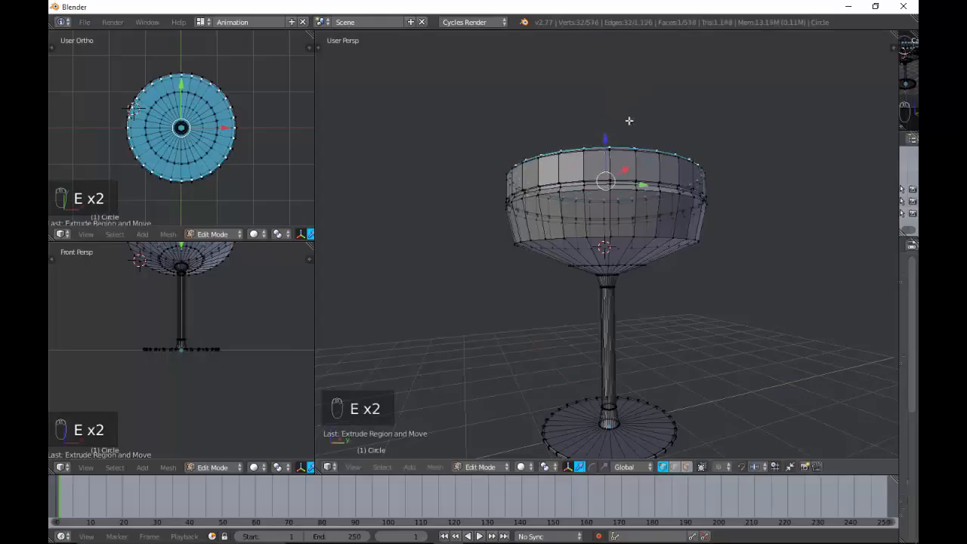
pyautogui.press('s')
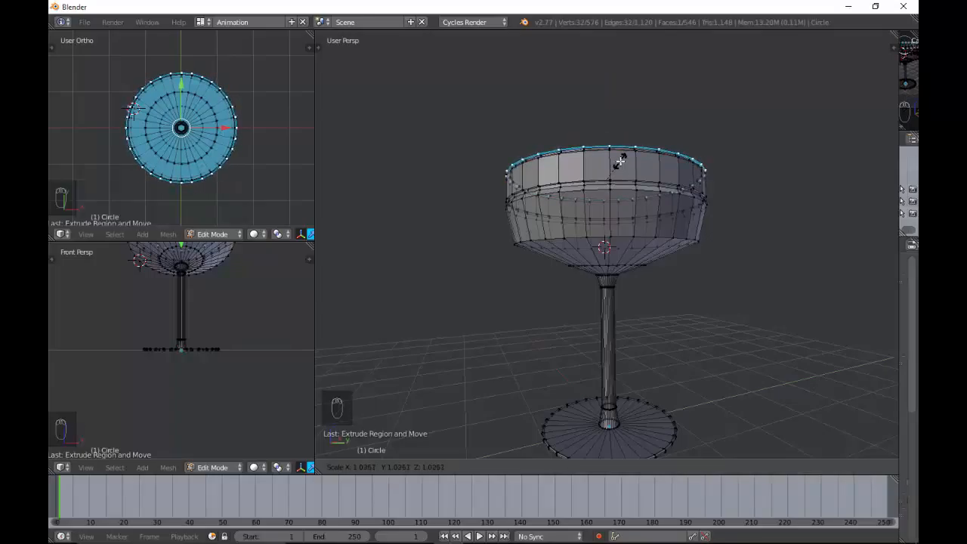
pyautogui.click(619, 160)
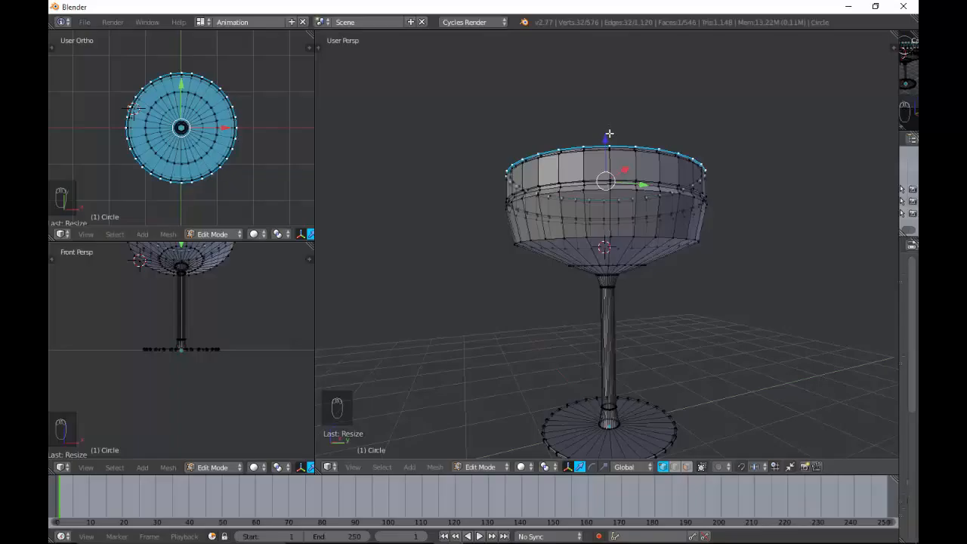
# Extrude the lip's top ring slightly upward and fine-tune the scale of the new top face
pyautogui.press('e')
pyautogui.rightClick(609, 133)
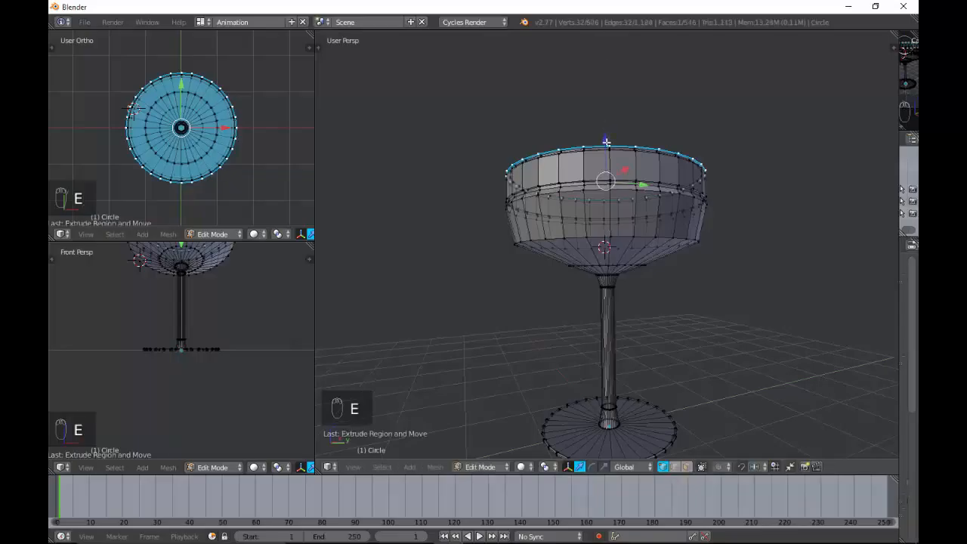
pyautogui.scroll(3, 609, 134)
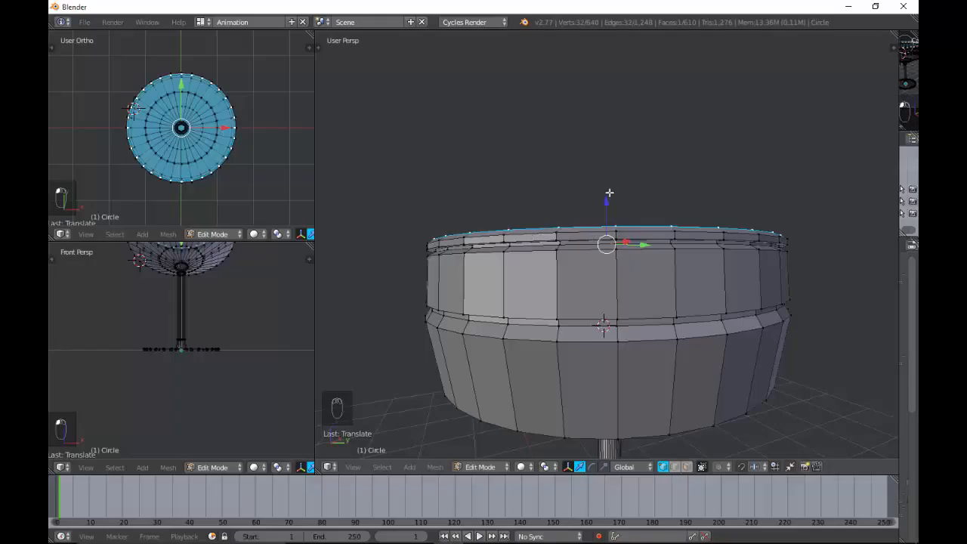
pyautogui.press('KP_8')
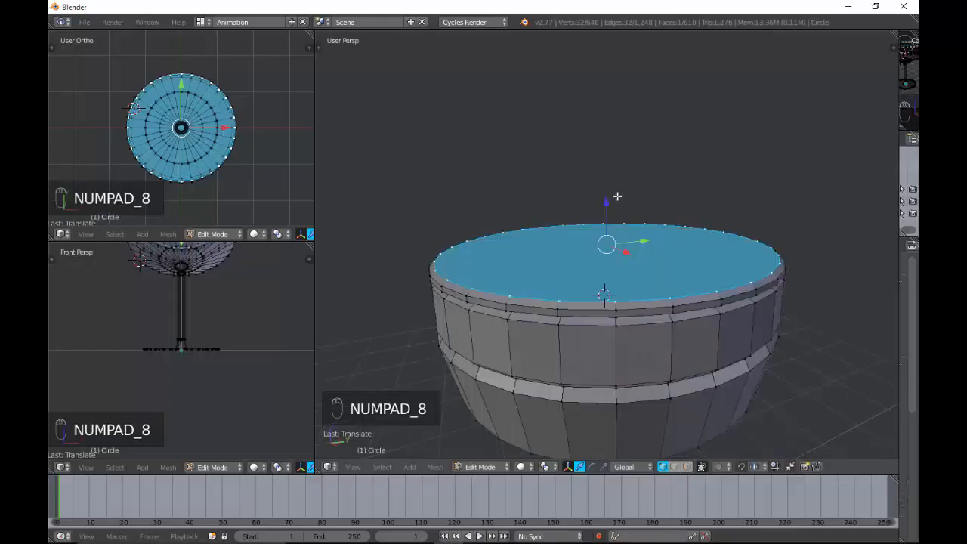
pyautogui.press('KP_8')
pyautogui.press('s')
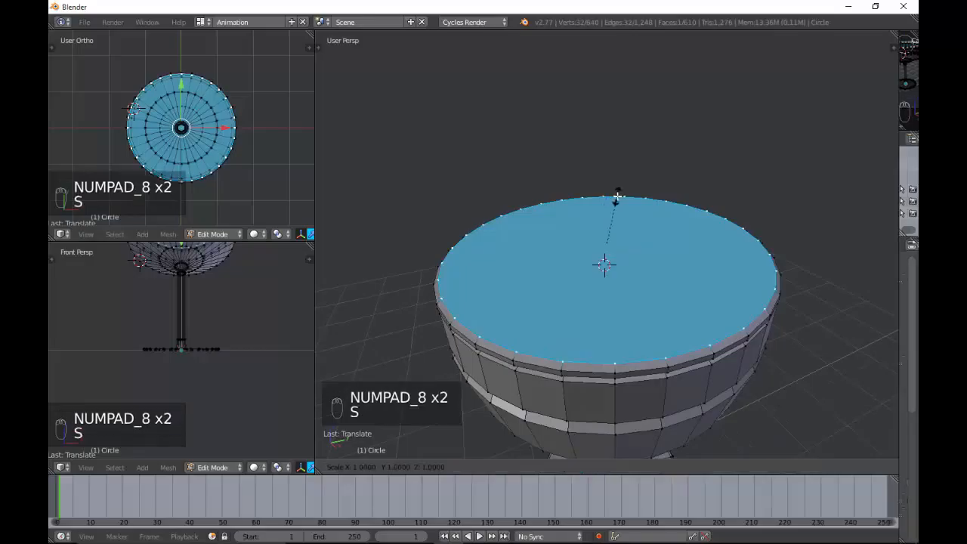
pyautogui.click(616, 199)
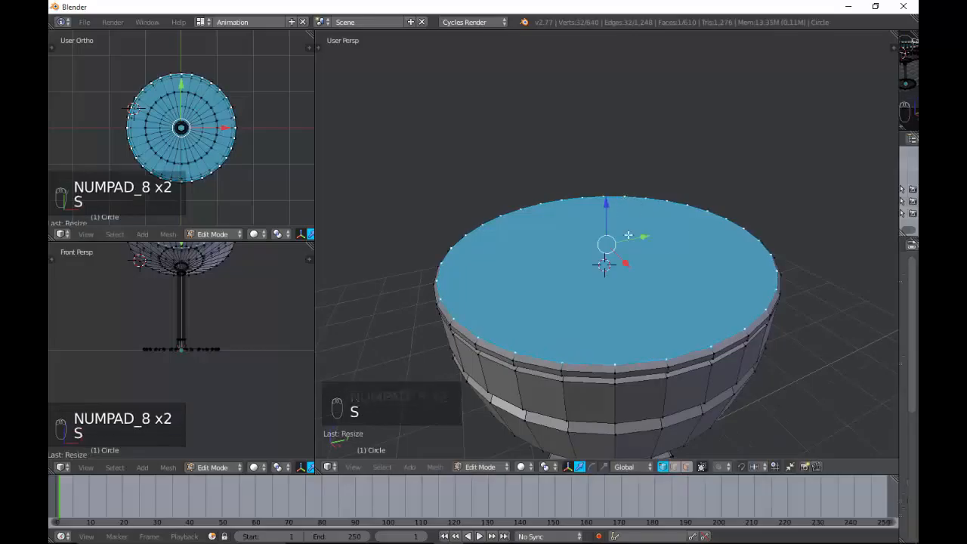
# Extrude the top face in place, scale it inward for the rim's thickness, and lower it slightly into the bowl
pyautogui.press('e')
pyautogui.rightClick(604, 263)
pyautogui.press('s')
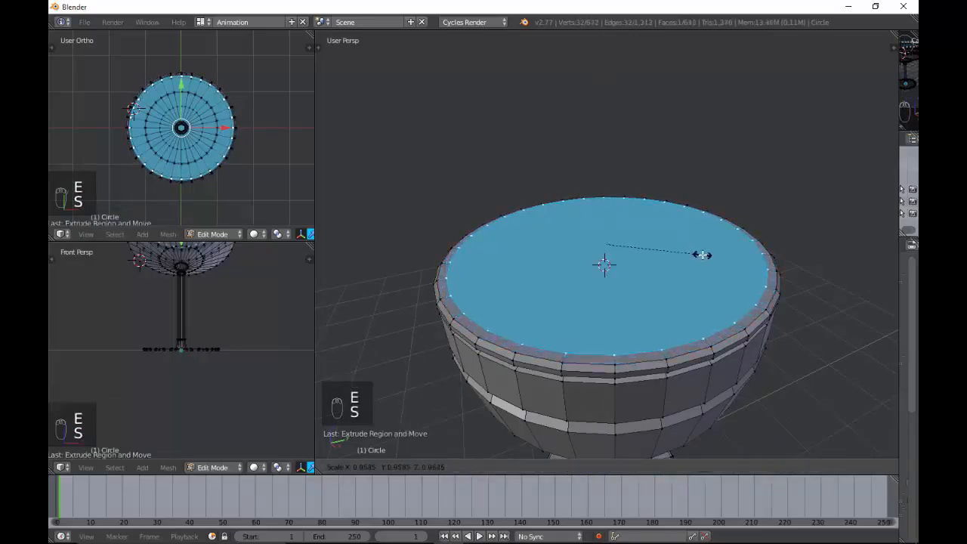
pyautogui.click(702, 254)
pyautogui.press('e')
pyautogui.rightClick(643, 240)
pyautogui.press('s')
pyautogui.click(639, 250)
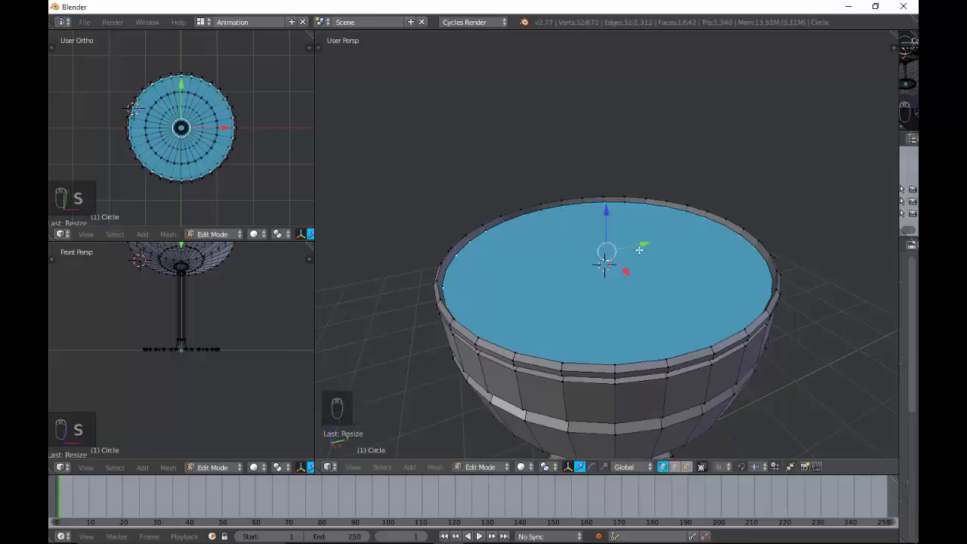
# Show the hidden geometry through the mesh, extrude the inner face inside the bowl, and scale it to about 1.01
pyautogui.press('KP_2')
pyautogui.press('KP_2')
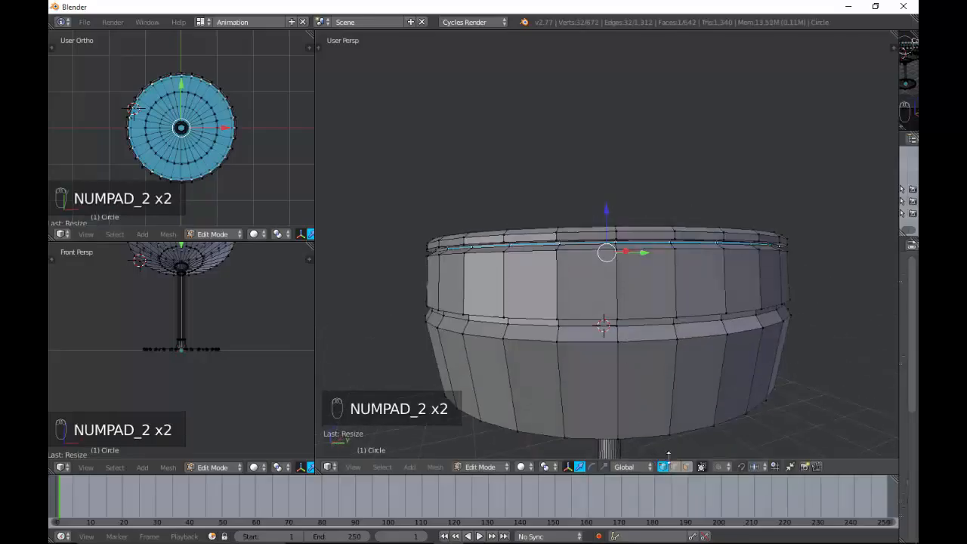
pyautogui.click(700, 466)
pyautogui.press('e')
pyautogui.rightClick(609, 272)
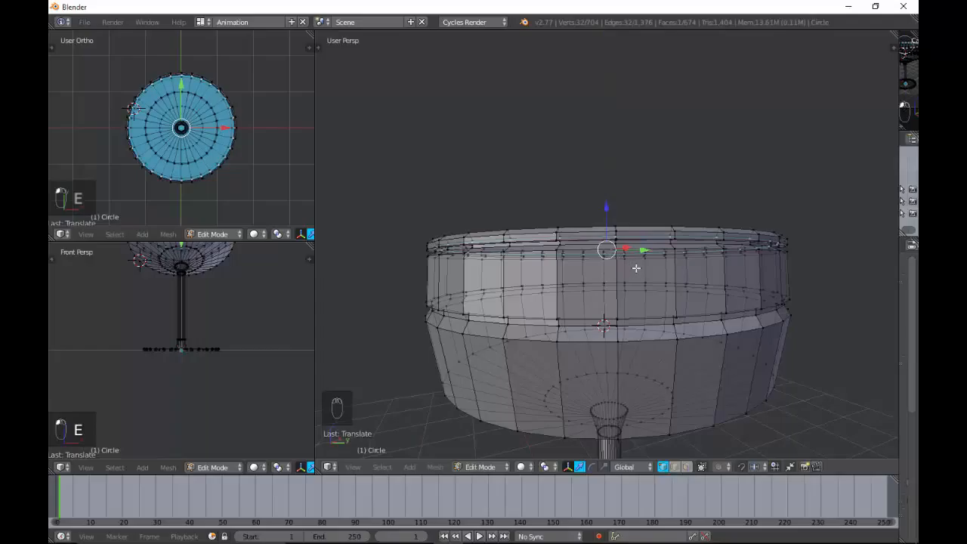
pyautogui.press('s')
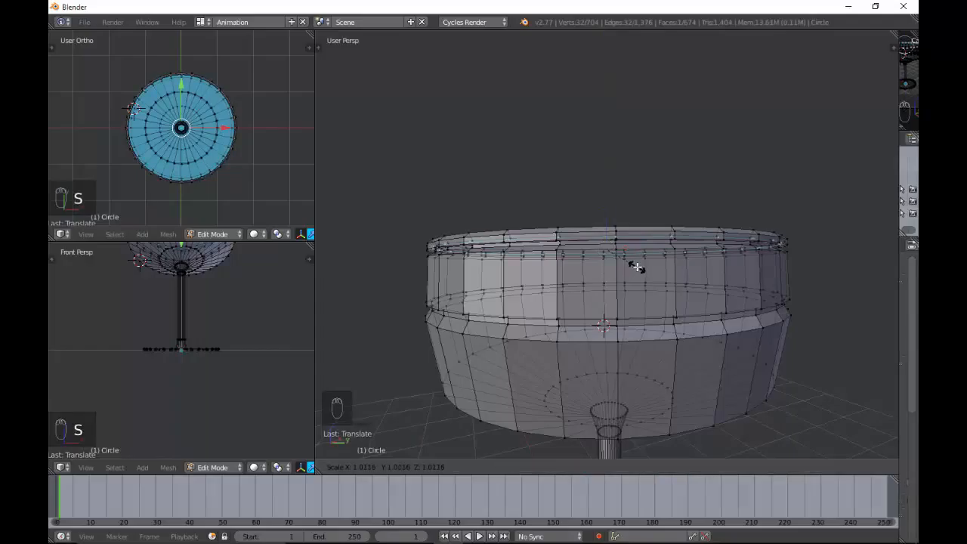
pyautogui.click(637, 267)
# Delete the inner face covering the bowl's opening to leave the glass open at the rim
pyautogui.press('KP_9')
pyautogui.press('KP_8')
pyautogui.press('KP_8')
pyautogui.press('KP_8')
pyautogui.press('x')
pyautogui.click(673, 173)
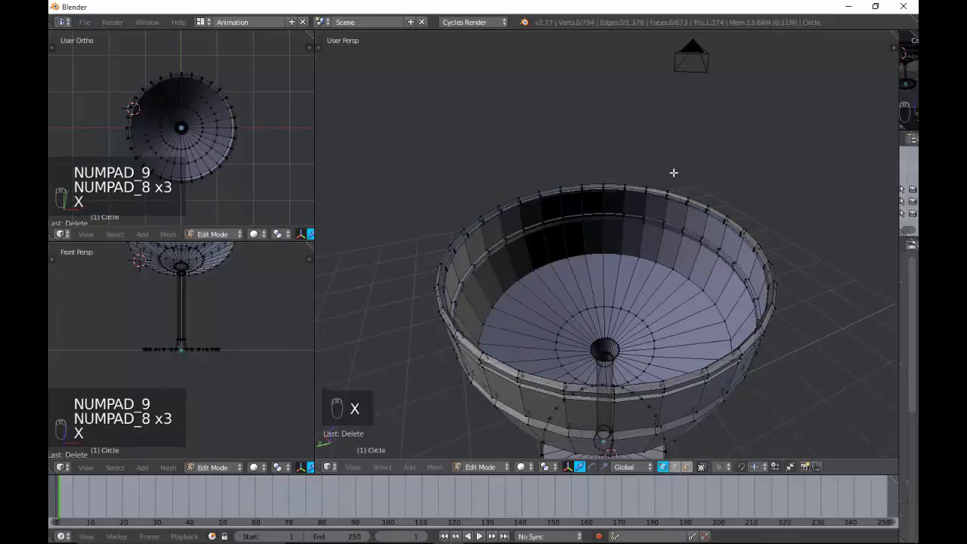
# Select the edge loop running around the bowl just below the rim and shift it slightly along the Z axis
pyautogui.press('KP_2')
pyautogui.press('KP_2')
pyautogui.press('KP_2')
pyautogui.press('KP_2')
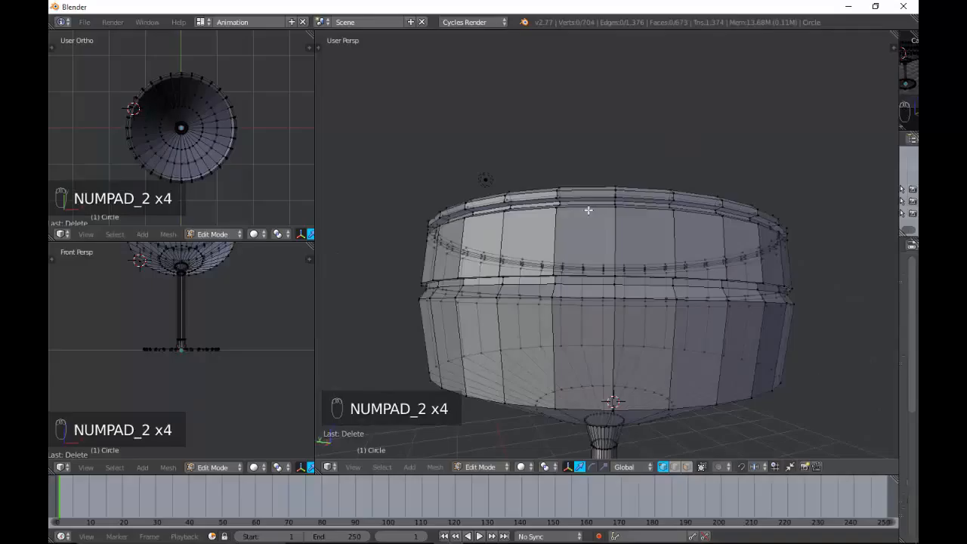
pyautogui.rightClick(536, 203)
pyautogui.keyDown('alt'); pyautogui.rightClick(536, 202); pyautogui.keyUp('alt')
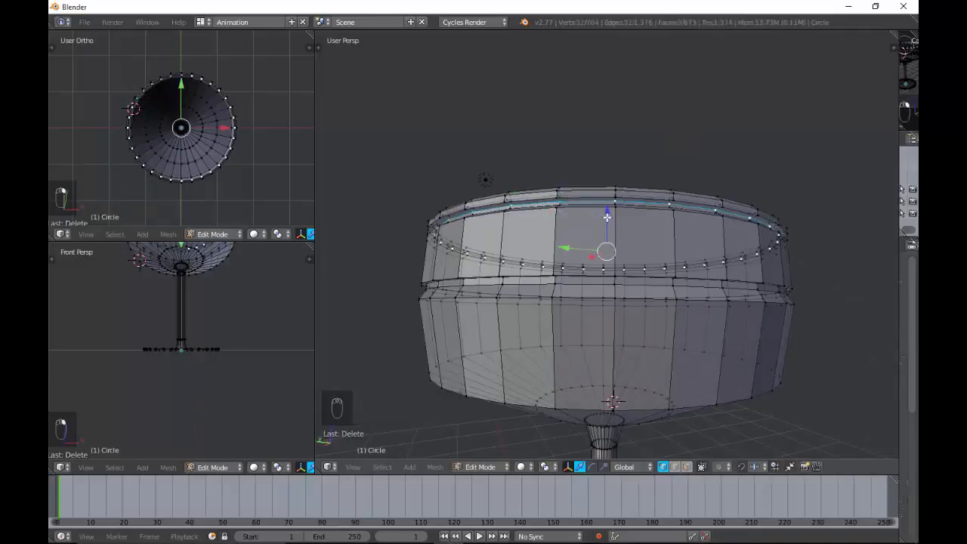
pyautogui.moveTo(606, 218); pyautogui.dragTo(607, 219)
# Select the lowest edge loop of the rim band, drop the stray vertices from the selection, and lower the loop slightly
pyautogui.keyDown('alt'); pyautogui.rightClick(559, 207); pyautogui.keyUp('alt')
pyautogui.rightClick(567, 209)
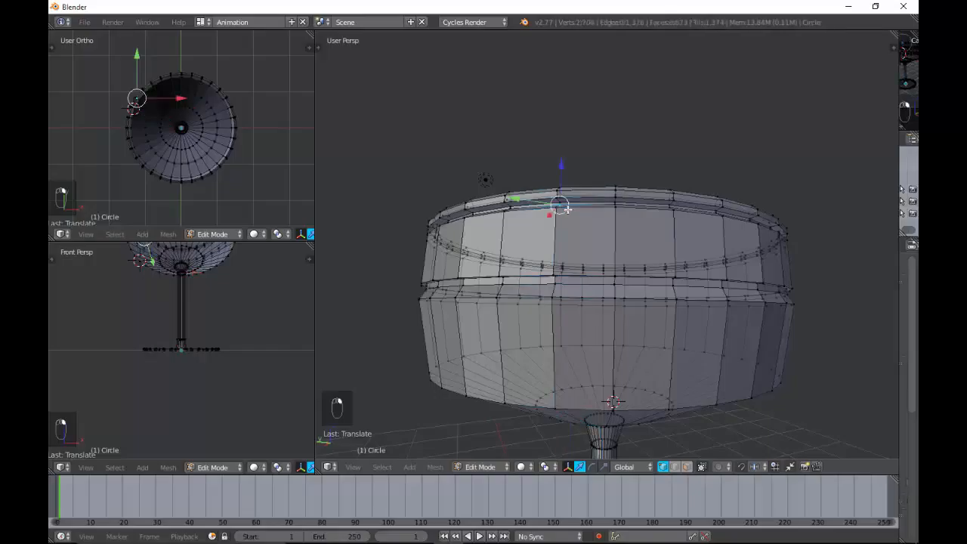
pyautogui.keyDown('alt'); pyautogui.rightClick(567, 209); pyautogui.keyUp('alt')
pyautogui.press('c')
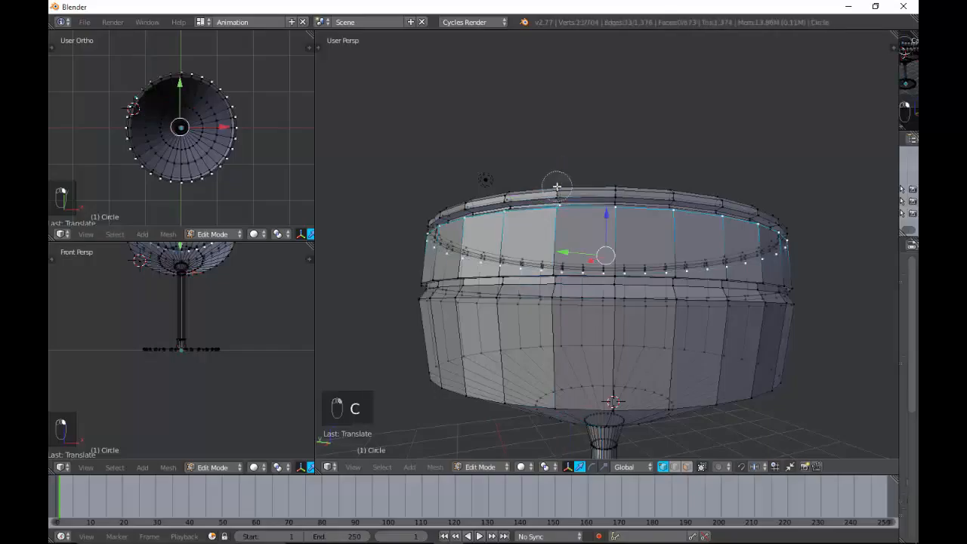
pyautogui.moveTo(558, 189); pyautogui.dragTo(442, 231)
pyautogui.rightClick(442, 231)
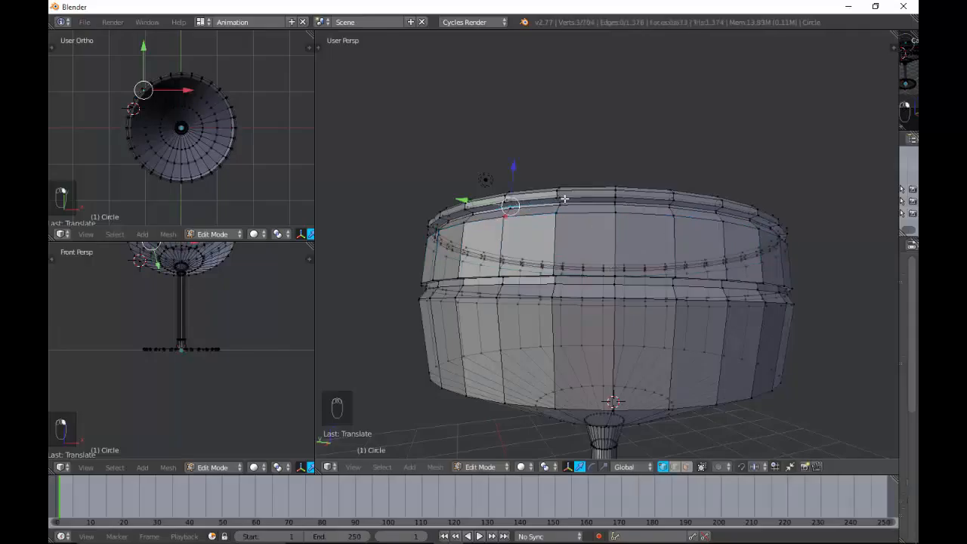
# Select the upper edge loop of the rim band, deselect its stray vertex, and raise the loop slightly along Z
pyautogui.keyDown('alt'); pyautogui.rightClick(568, 197); pyautogui.keyUp('alt')
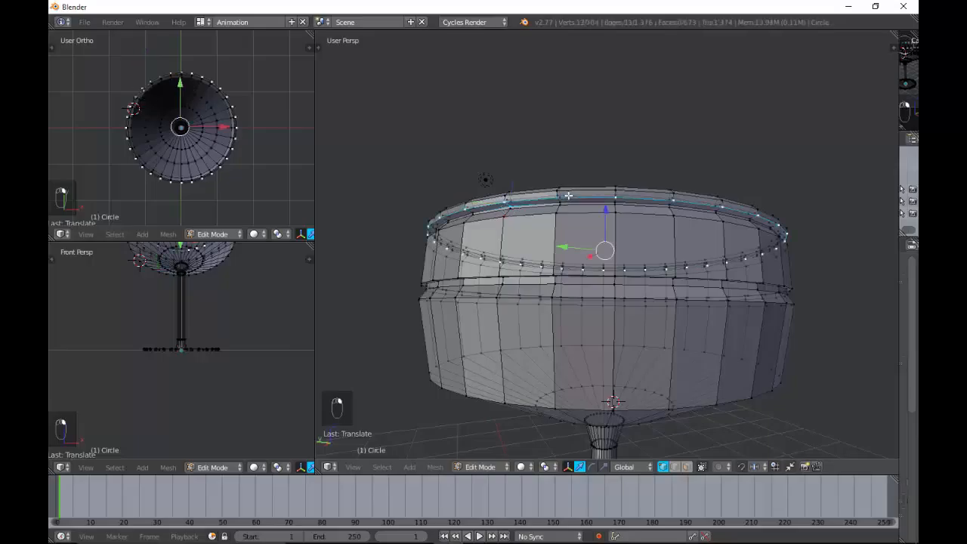
pyautogui.press('g')
pyautogui.press('z')
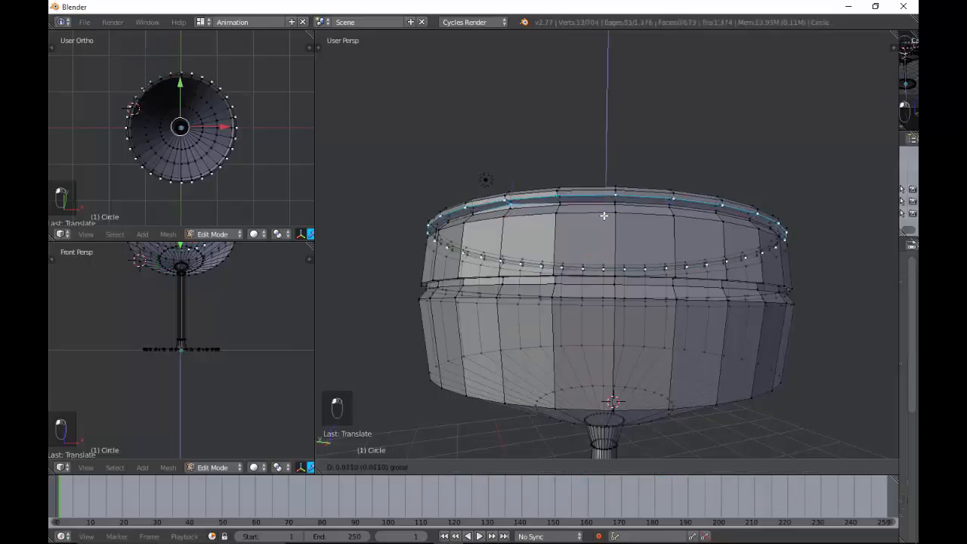
pyautogui.click(604, 216)
pyautogui.hotkey('ctrl', 'z')
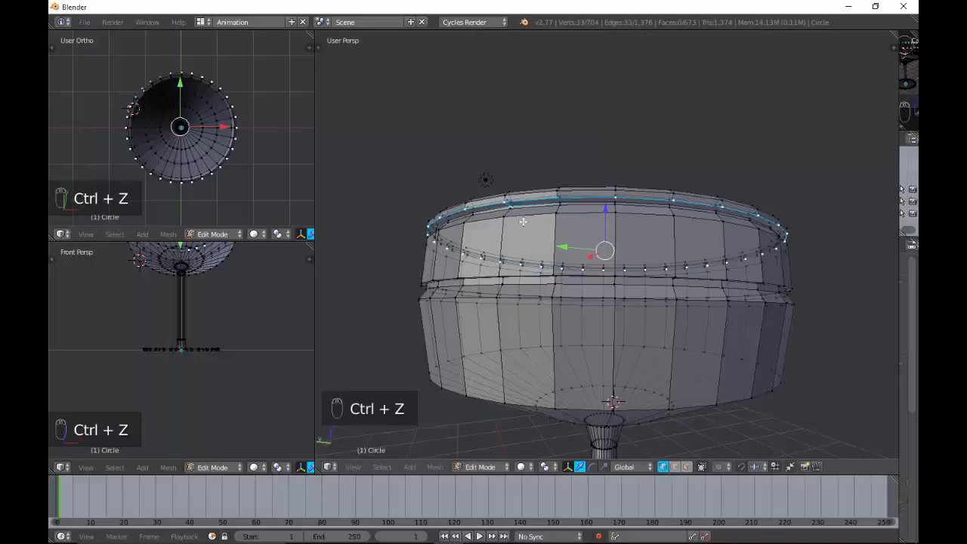
pyautogui.press('c')
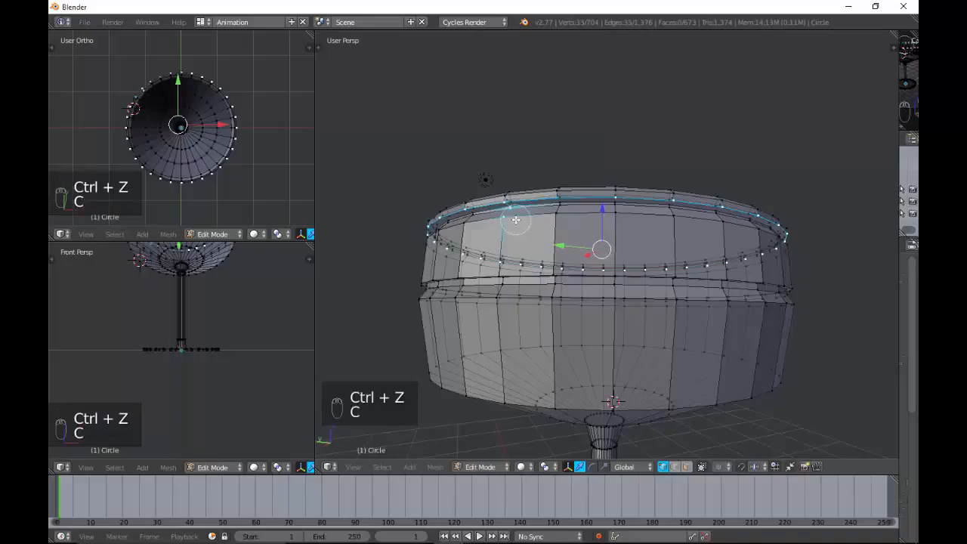
pyautogui.rightClick(610, 193)
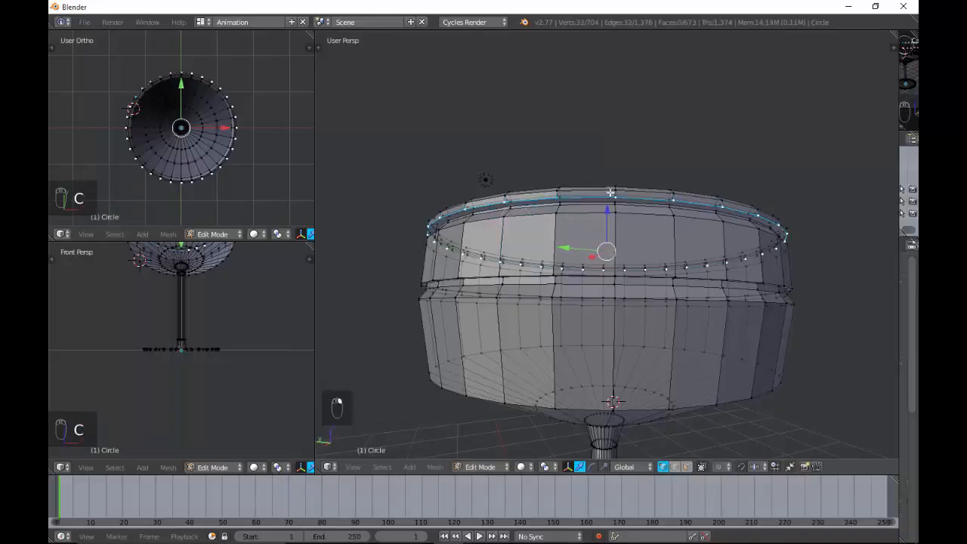
pyautogui.moveTo(604, 212); pyautogui.dragTo(604, 212)
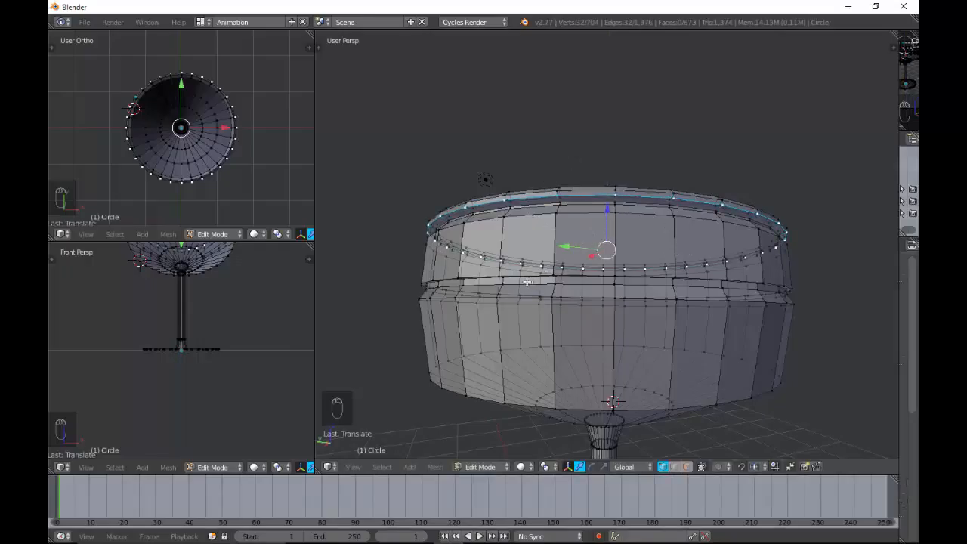
# Leave mesh editing, shade the whole glass smooth, and widen the side area to reveal the outliner and object properties
pyautogui.press('KP_Subtract')
pyautogui.press('KP_Subtract')
pyautogui.press('KP_Subtract')
pyautogui.press('KP_Subtract')
pyautogui.press('KP_Subtract')
pyautogui.press('KP_Subtract')
pyautogui.press('KP_Subtract')
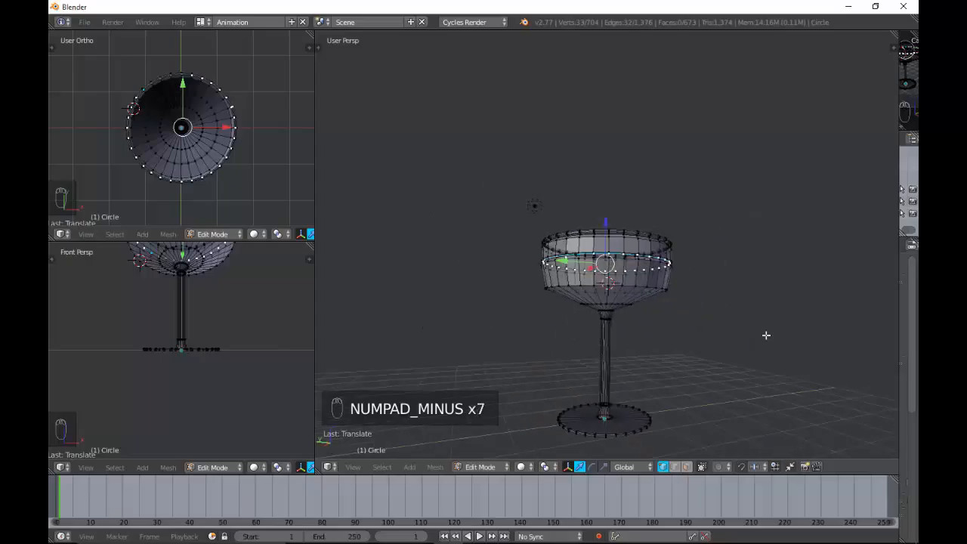
pyautogui.press('KP_9')
pyautogui.press('KP_8')
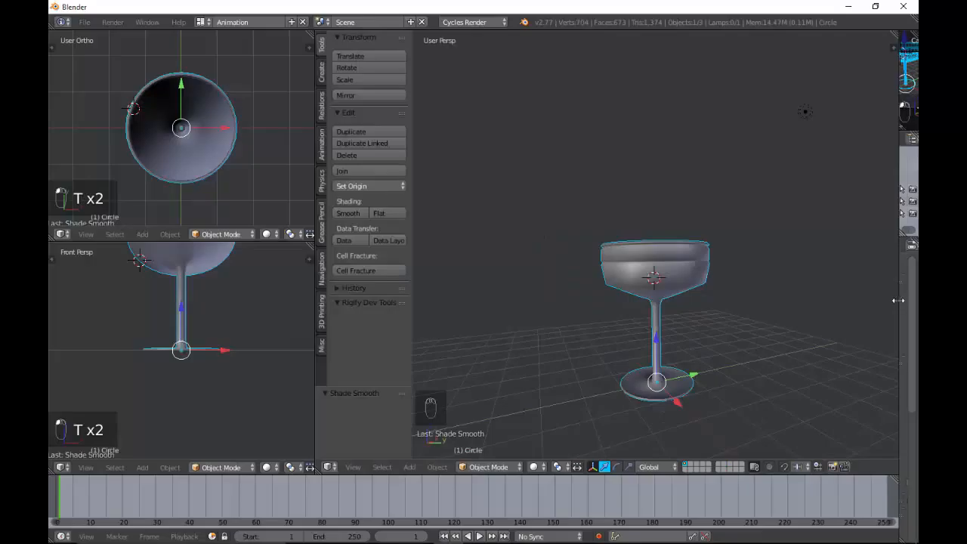
pyautogui.moveTo(897, 300); pyautogui.dragTo(764, 303)
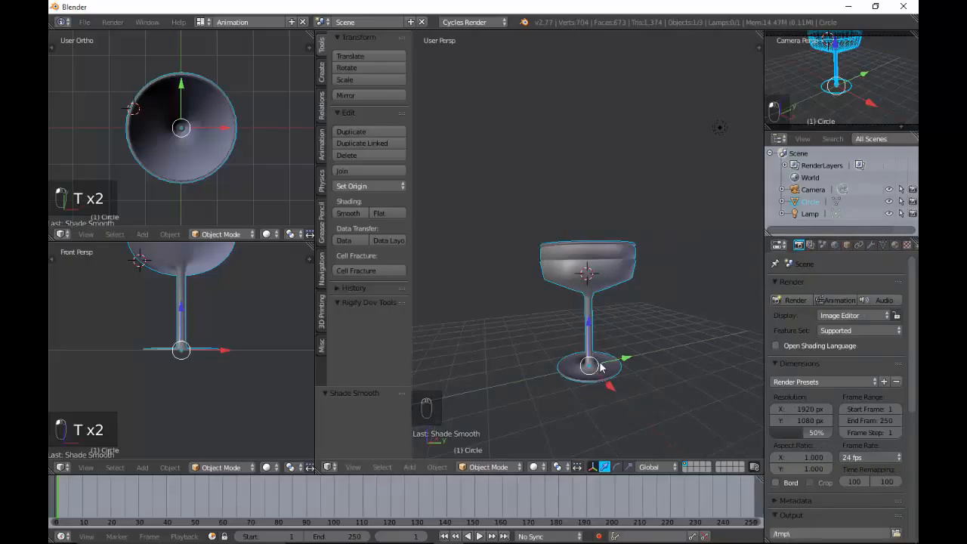
# In Edit Mode, select the ring where the stem meets the foot and raise it about 0.176 along Z
pyautogui.press('KP_2')
pyautogui.press('KP_2')
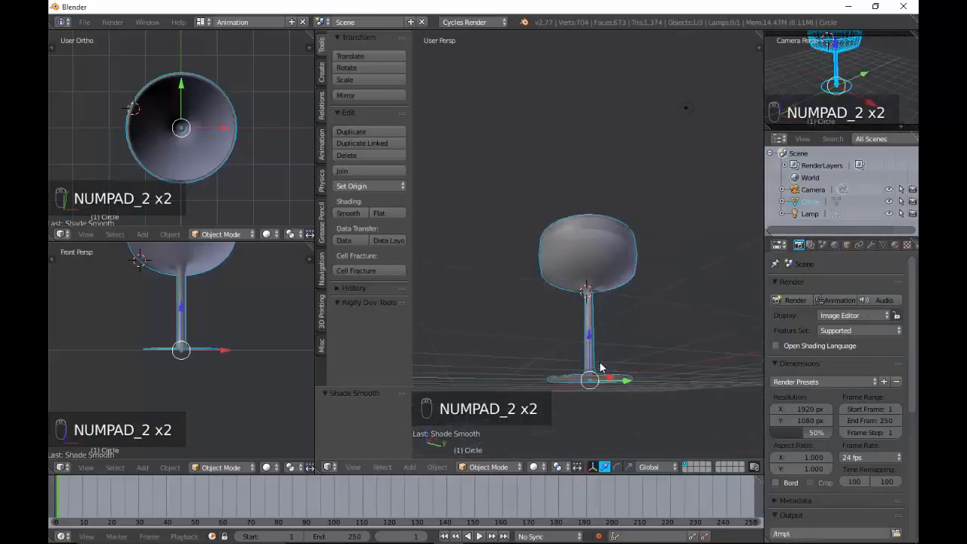
pyautogui.press('KP_8')
pyautogui.press('Tab')
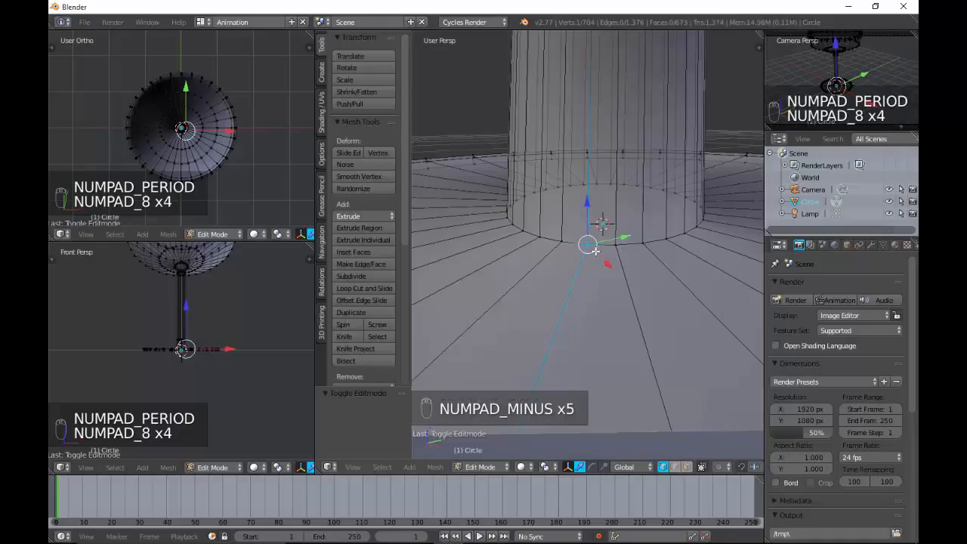
pyautogui.press('a')
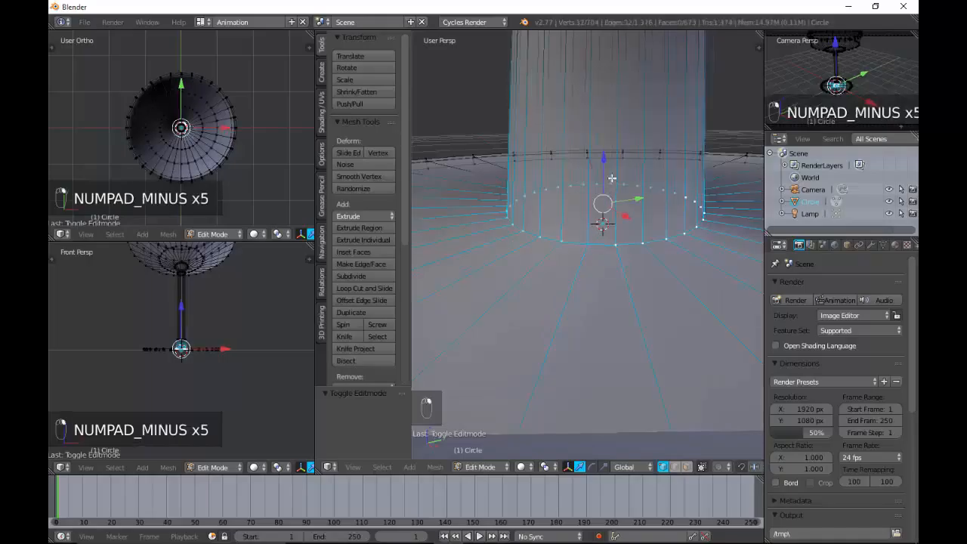
pyautogui.press('g')
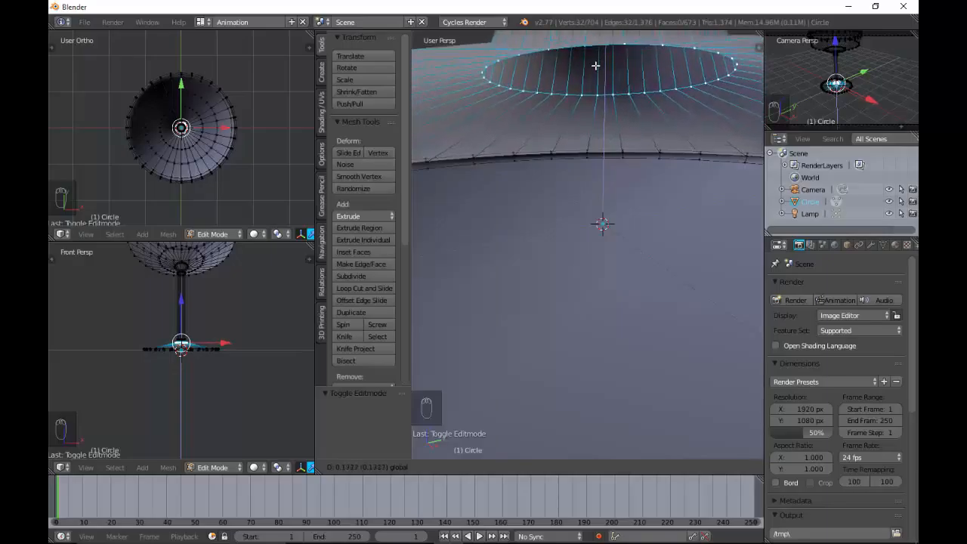
pyautogui.click(595, 64)
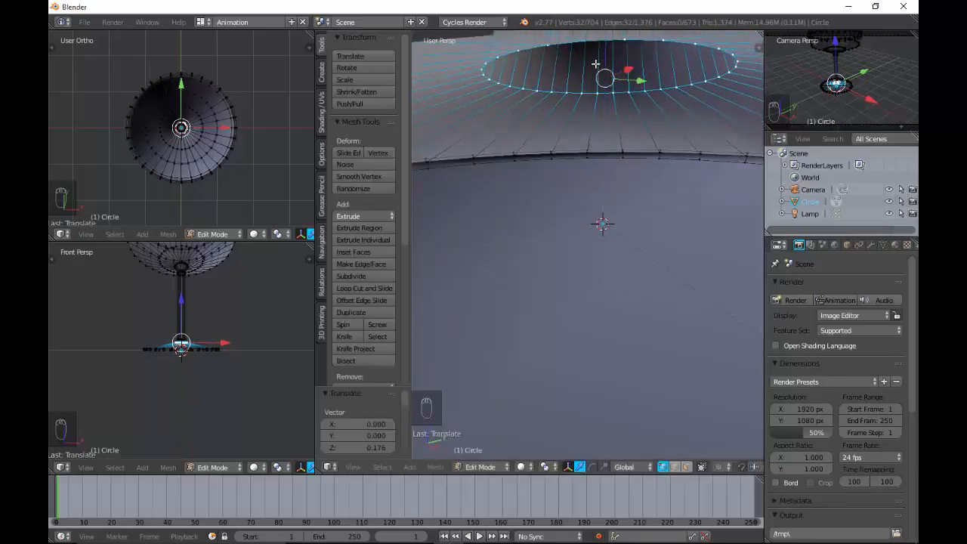
# Select the stem's ring just above the foot and raise it about 0.155 along Z
pyautogui.press('KP_Subtract')
pyautogui.press('KP_Subtract')
pyautogui.press('KP_Subtract')
pyautogui.press('KP_Subtract')
pyautogui.press('KP_Subtract')
pyautogui.press('KP_Subtract')
pyautogui.press('KP_Subtract')
pyautogui.press('KP_Subtract')
pyautogui.press('KP_Subtract')
pyautogui.press('KP_Subtract')
pyautogui.press('KP_Subtract')
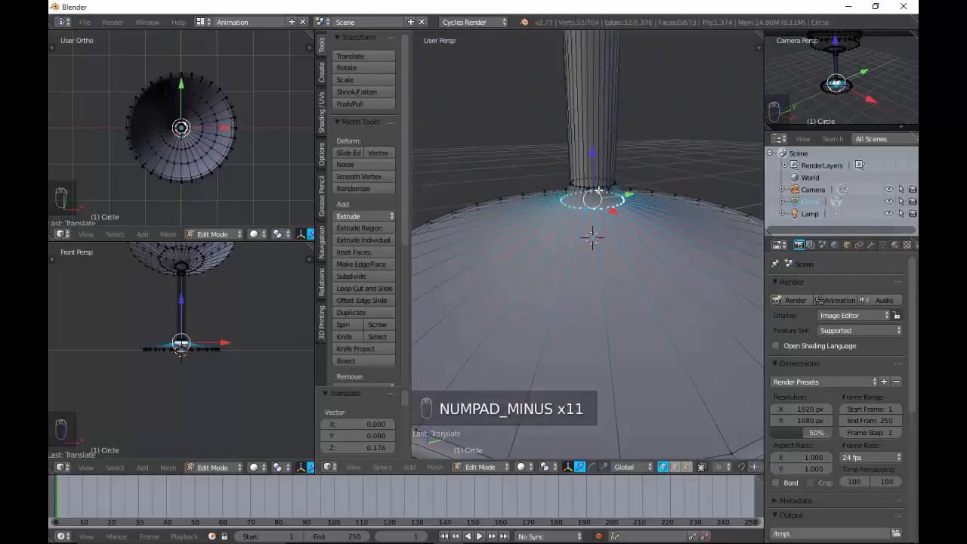
pyautogui.rightClick(590, 187)
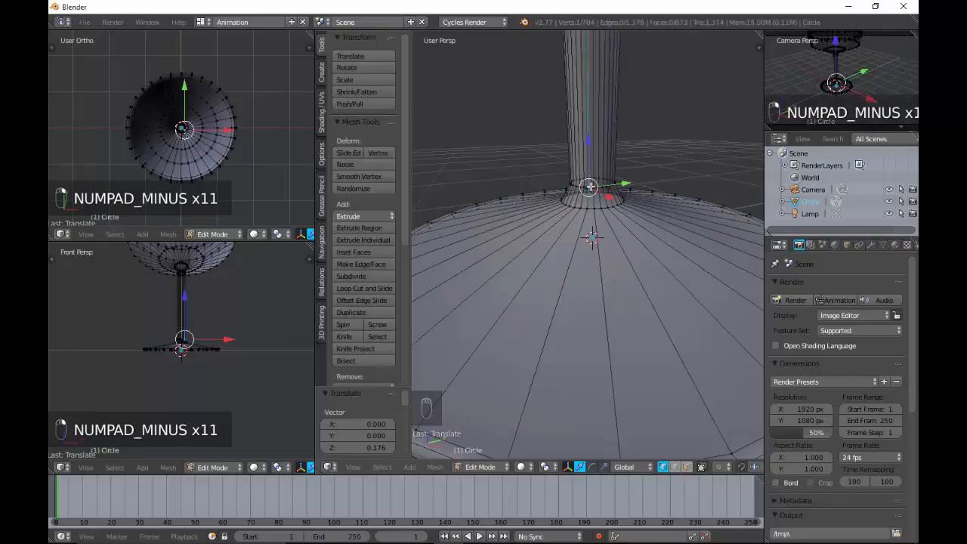
pyautogui.hotkey('ctrl', 'l')
pyautogui.press('g')
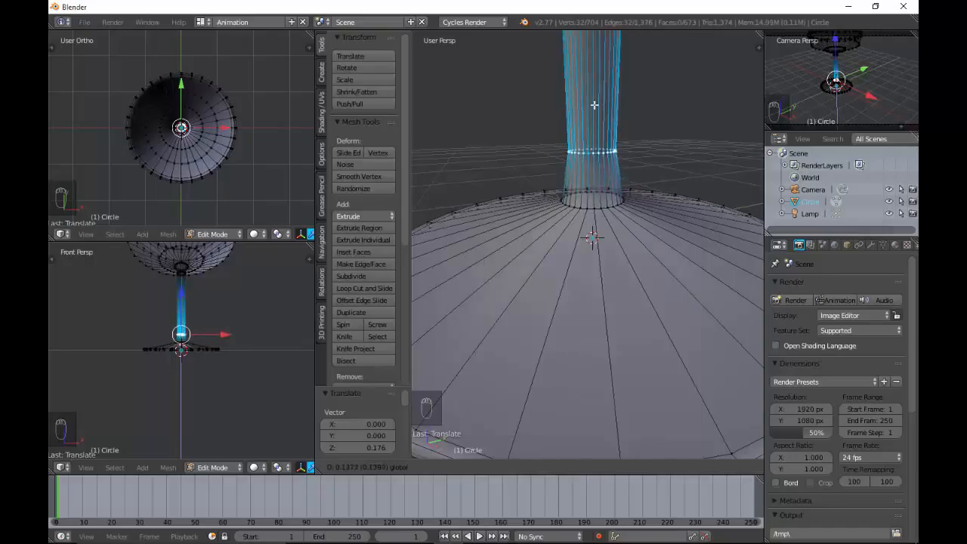
pyautogui.click(594, 105)
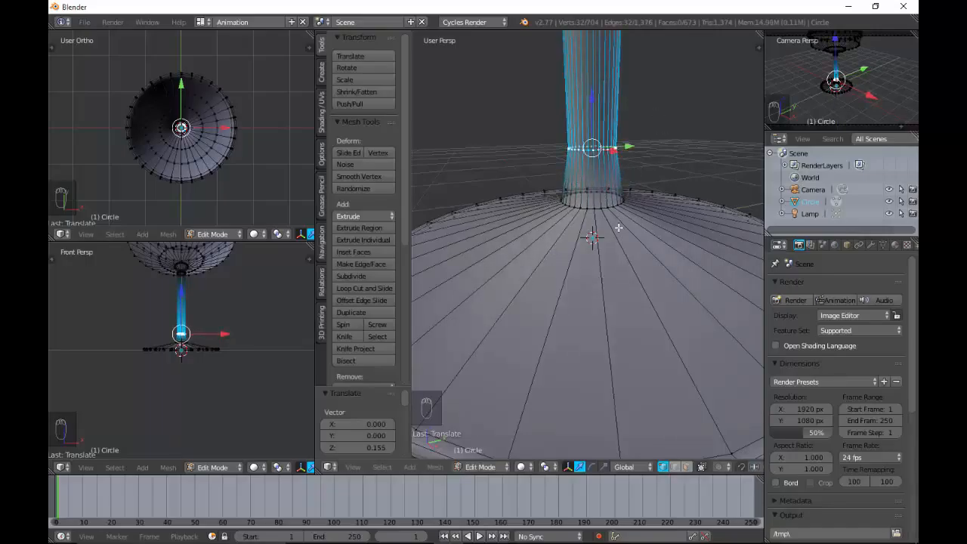
# Return to Object Mode with the whole glass in view and hide the tool shelf
pyautogui.press('KP_Subtract')
pyautogui.press('KP_Subtract')
pyautogui.press('KP_Subtract')
pyautogui.press('KP_Subtract')
pyautogui.press('KP_Subtract')
pyautogui.press('KP_Subtract')
pyautogui.press('KP_Subtract')
pyautogui.press('KP_Subtract')
pyautogui.press('KP_Subtract')
pyautogui.press('KP_Subtract')
pyautogui.press('KP_Subtract')
pyautogui.press('KP_Subtract')
pyautogui.press('KP_Subtract')
pyautogui.press('KP_Subtract')
pyautogui.press('KP_Subtract')
pyautogui.press('KP_Subtract')
pyautogui.press('KP_Subtract')
pyautogui.press('KP_Subtract')
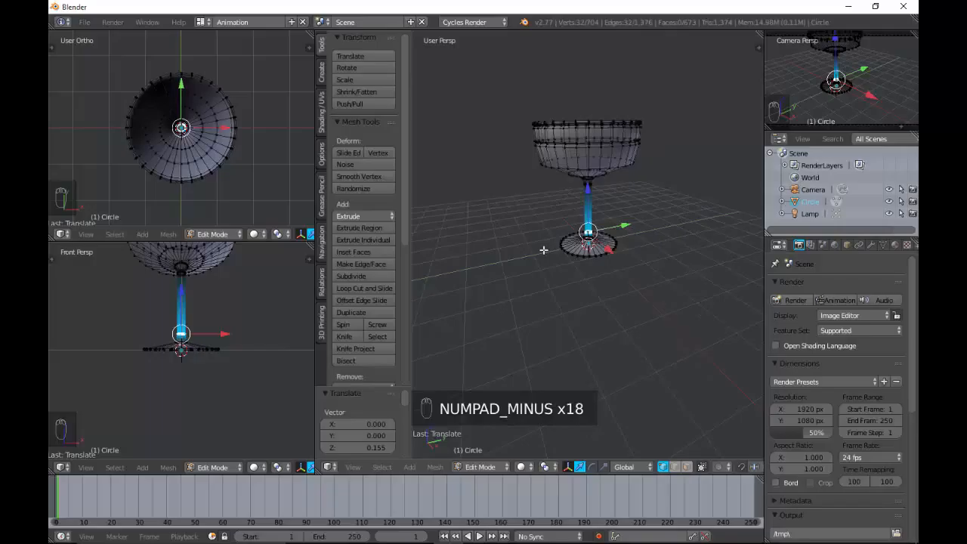
pyautogui.press('Tab')
pyautogui.click(561, 220)
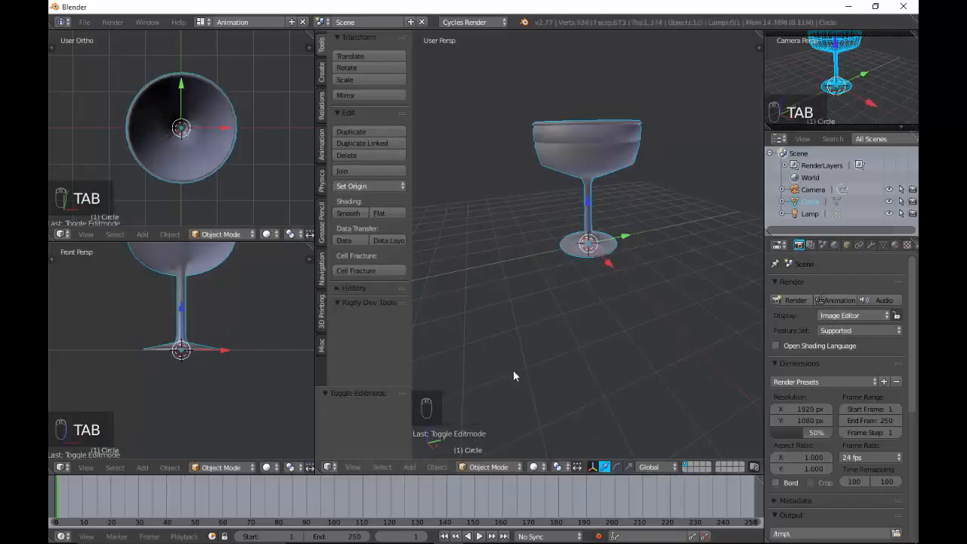
pyautogui.press('t')
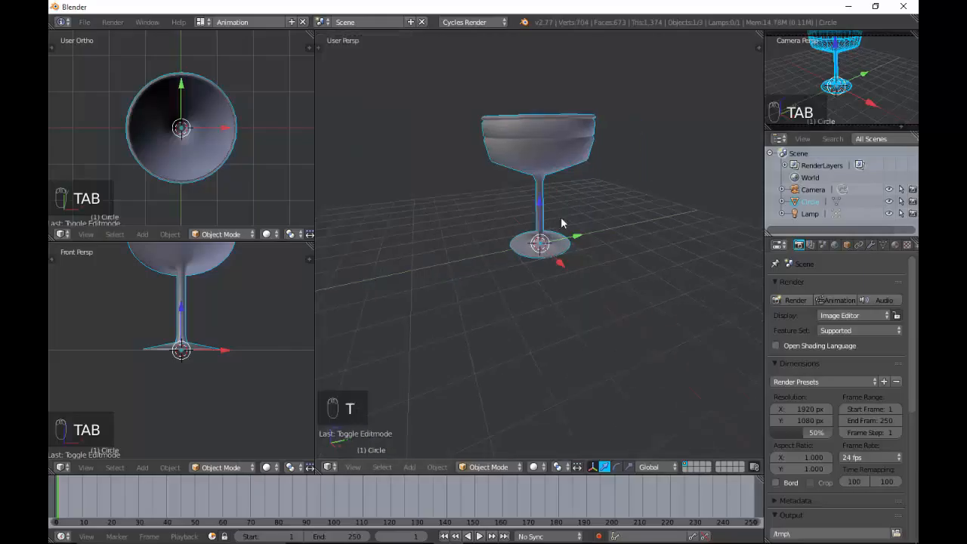
# Add a Subdivision Surface modifier to the glass
pyautogui.click(873, 245)
pyautogui.click(827, 284)
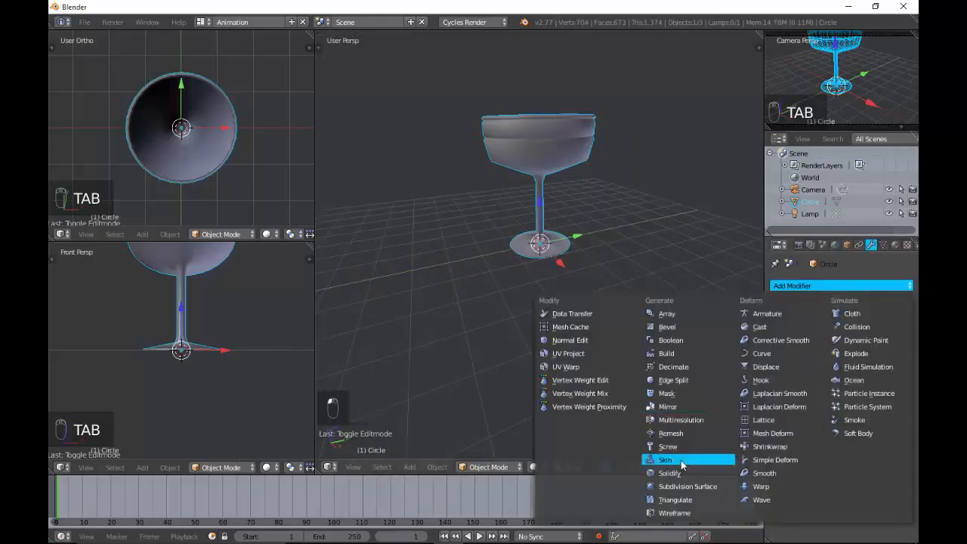
pyautogui.click(687, 484)
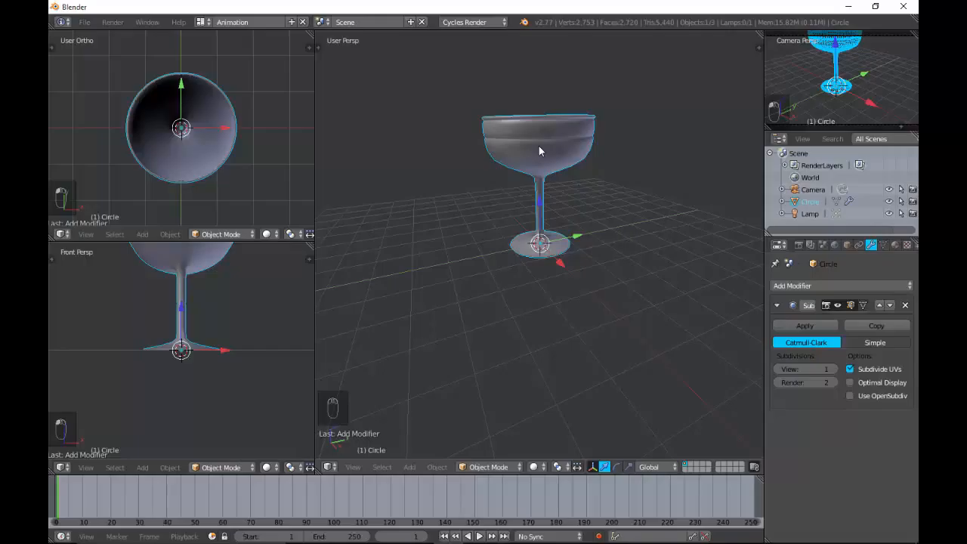
# Examine the smoothed glass from different sides
pyautogui.press('KP_4')
pyautogui.press('KP_4')
pyautogui.press('KP_4')
pyautogui.press('KP_4')
pyautogui.press('KP_6')
pyautogui.press('KP_6')
pyautogui.press('KP_6')
pyautogui.press('KP_6')
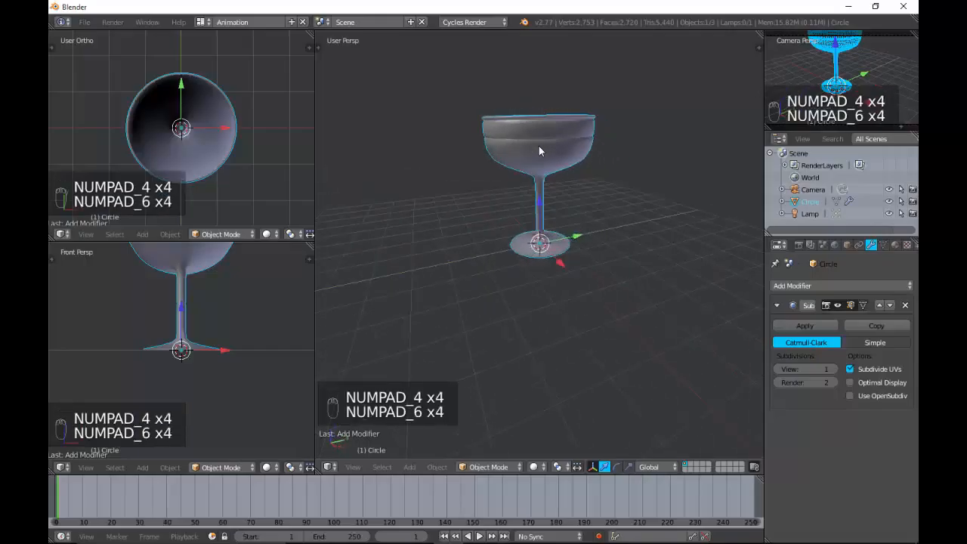
# In Edit Mode, select the edge ring in the underside of the bowl above the stem and raise it along Z
pyautogui.press('Tab')
pyautogui.press('Tab')
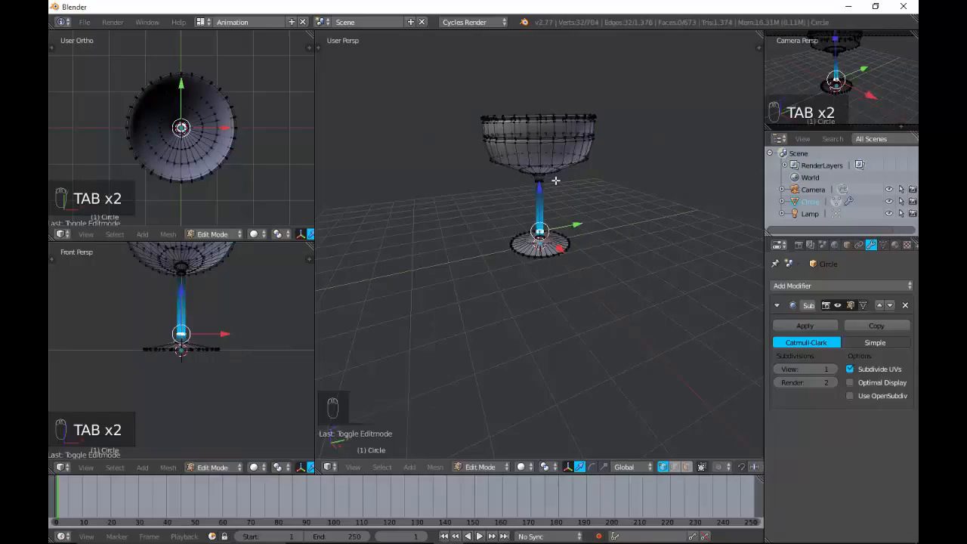
pyautogui.press('KP_Add')
pyautogui.press('KP_Add')
pyautogui.press('KP_Add')
pyautogui.press('KP_Add')
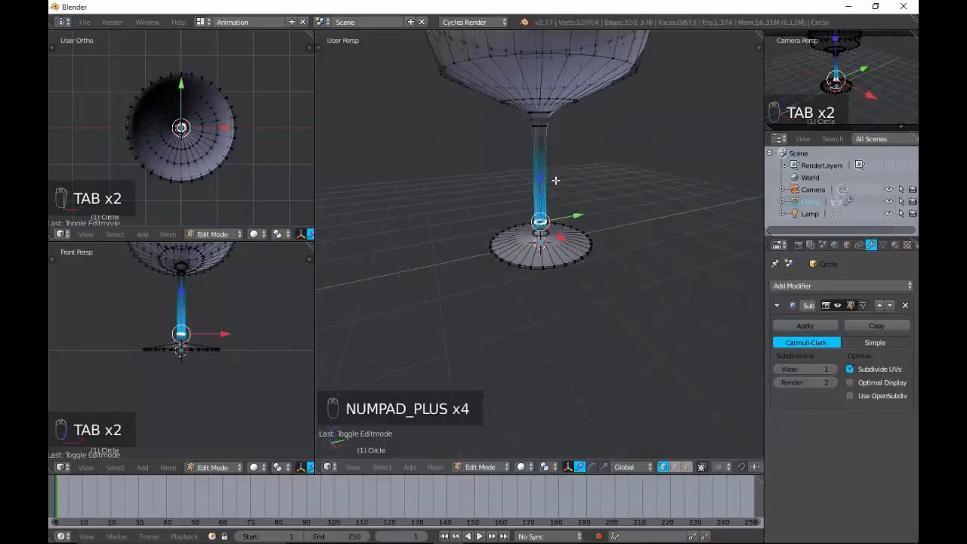
pyautogui.rightClick(542, 98)
pyautogui.keyDown('alt'); pyautogui.rightClick(542, 98); pyautogui.keyUp('alt')
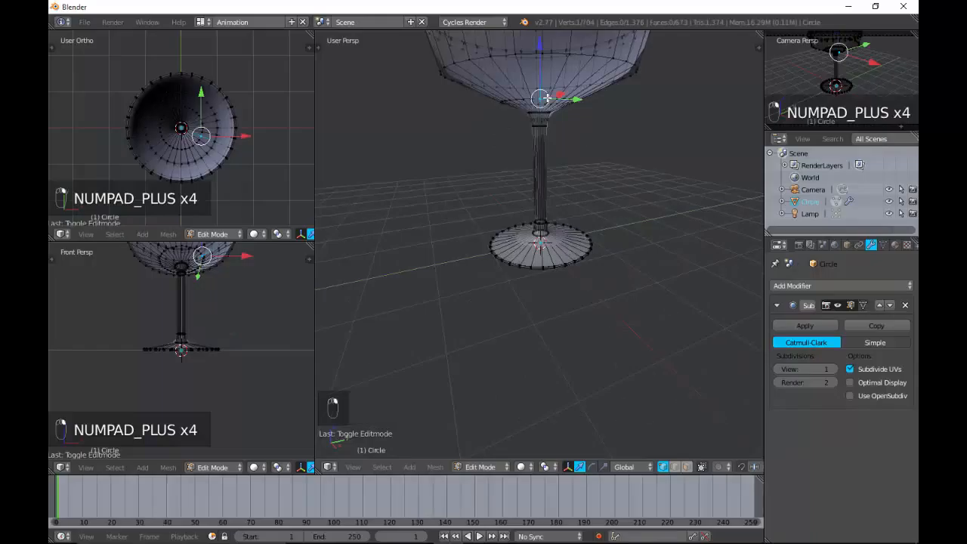
pyautogui.press('g')
pyautogui.press('z')
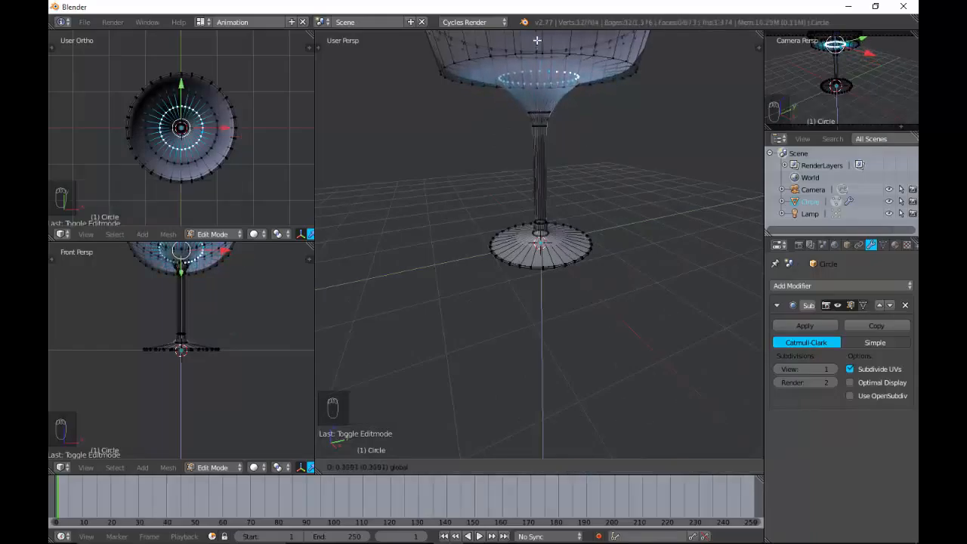
pyautogui.click(536, 40)
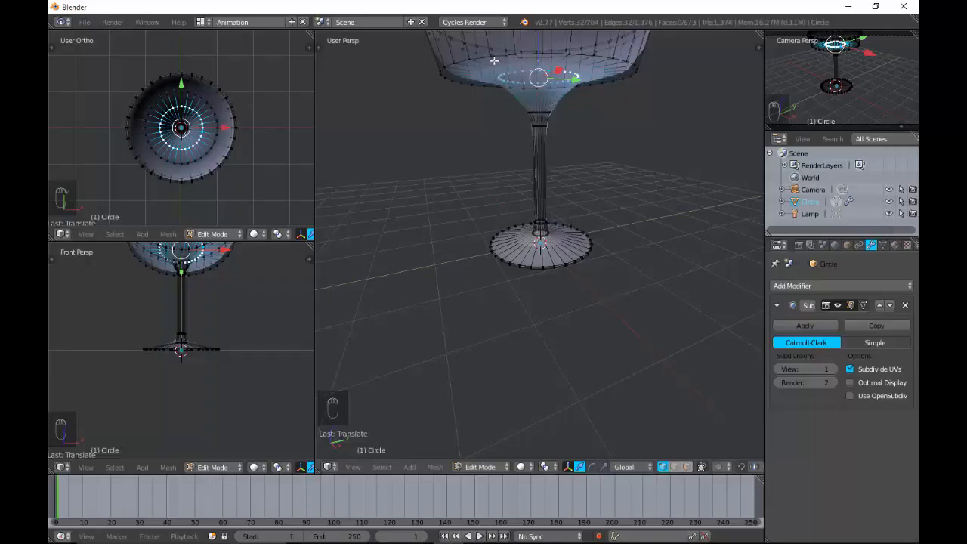
# Add a loop cut in the bowl's underside and scale the new ring outward by about 1.29, close to the outer edge
pyautogui.hotkey('ctrl', 'r')
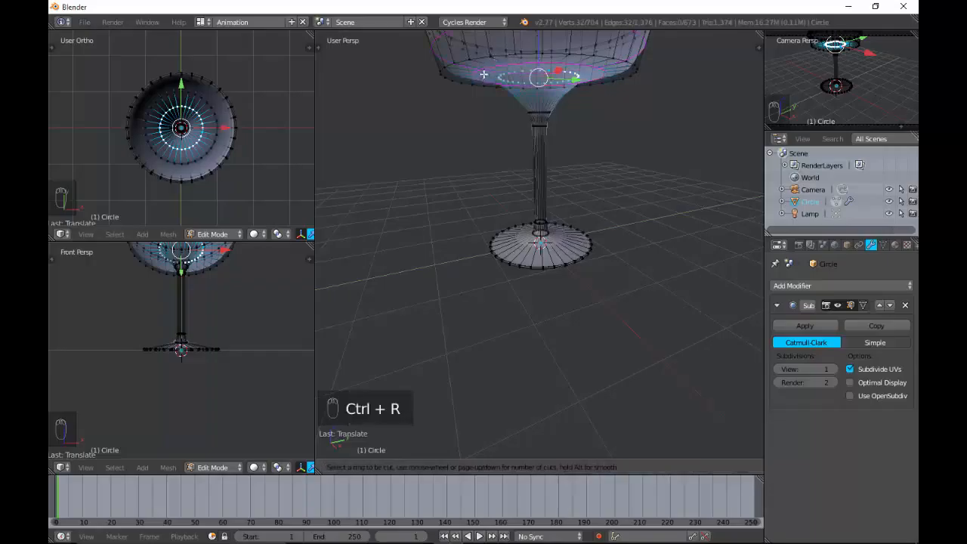
pyautogui.click(484, 75)
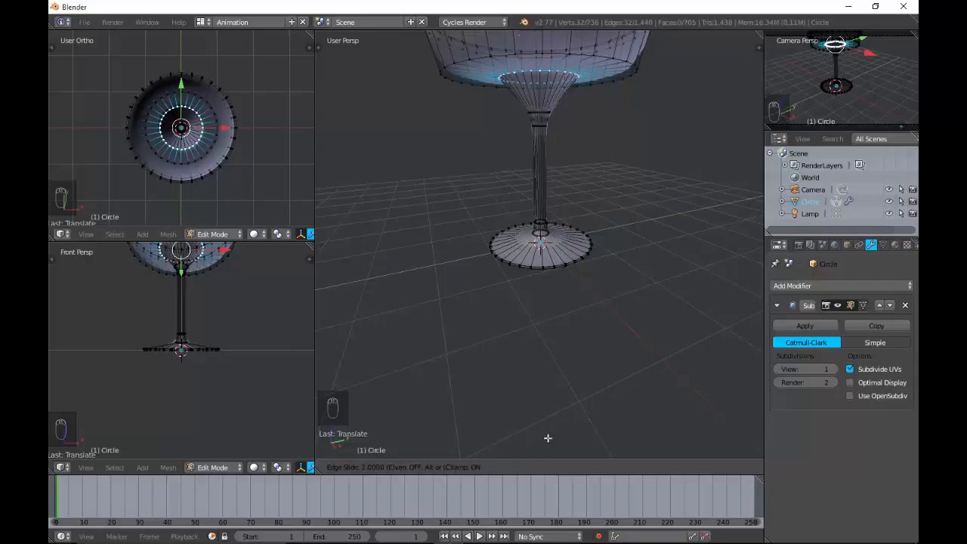
pyautogui.click(574, 72)
pyautogui.press('s')
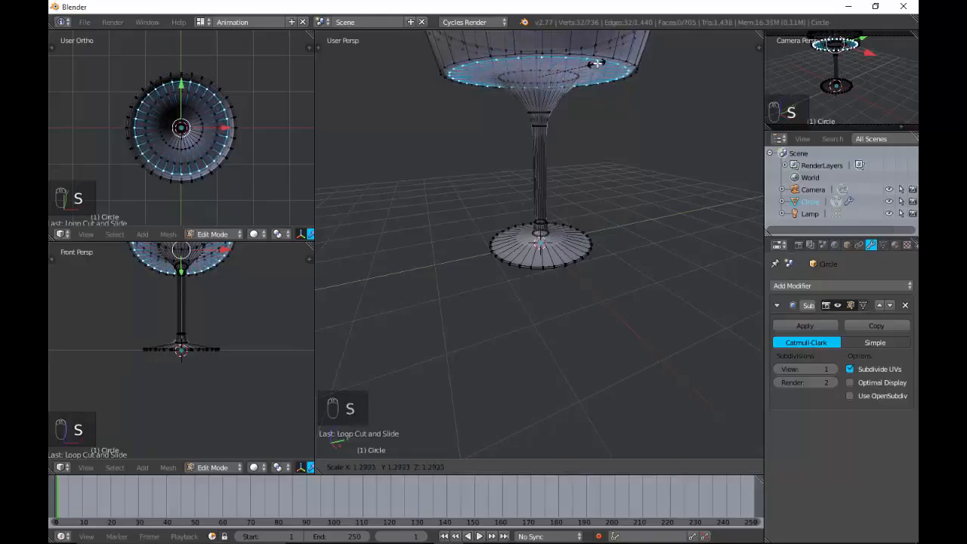
pyautogui.click(596, 63)
# Check the smoothed glass in Object Mode, return to Edit Mode and lower the new outer ring slightly along Z
pyautogui.press('Tab')
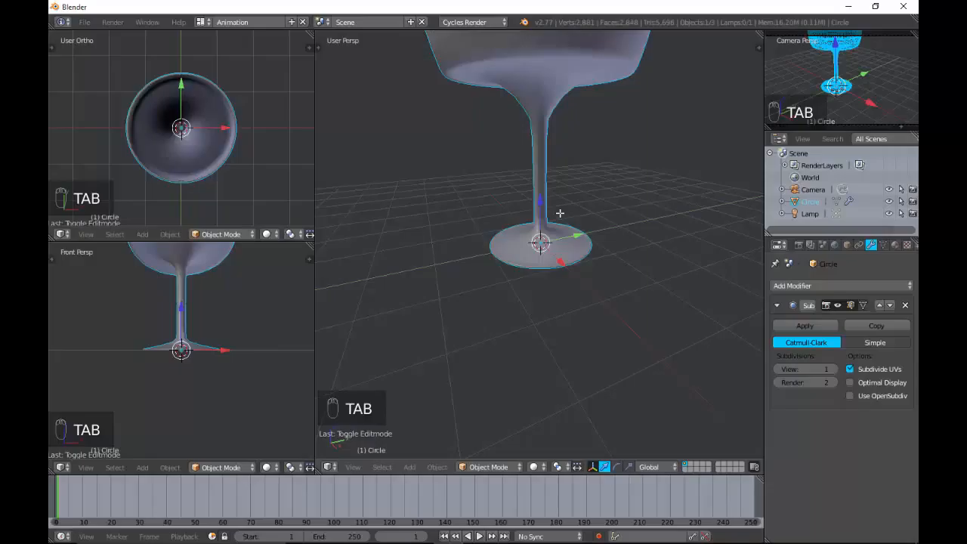
pyautogui.press('KP_Subtract')
pyautogui.press('KP_Subtract')
pyautogui.press('KP_Subtract')
pyautogui.press('KP_Subtract')
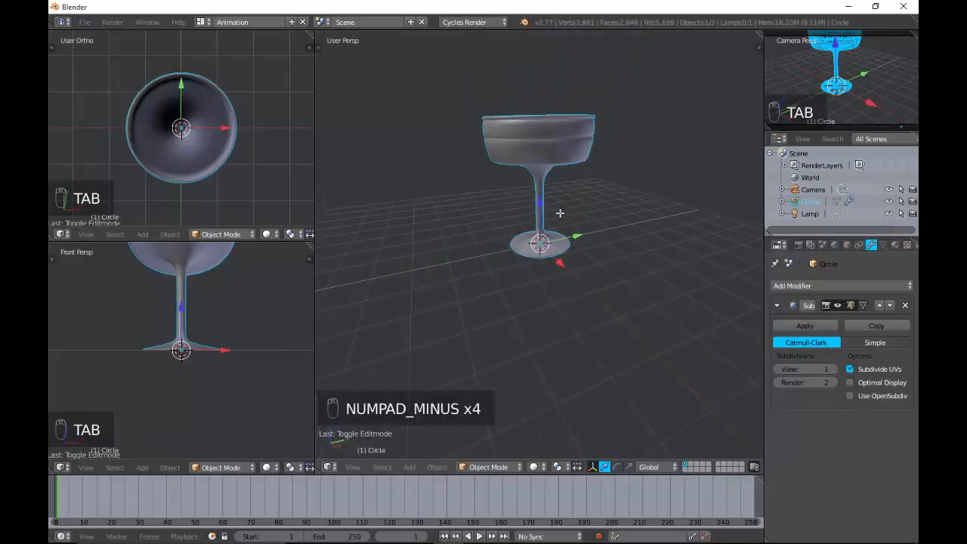
pyautogui.press('Tab')
pyautogui.press('Tab')
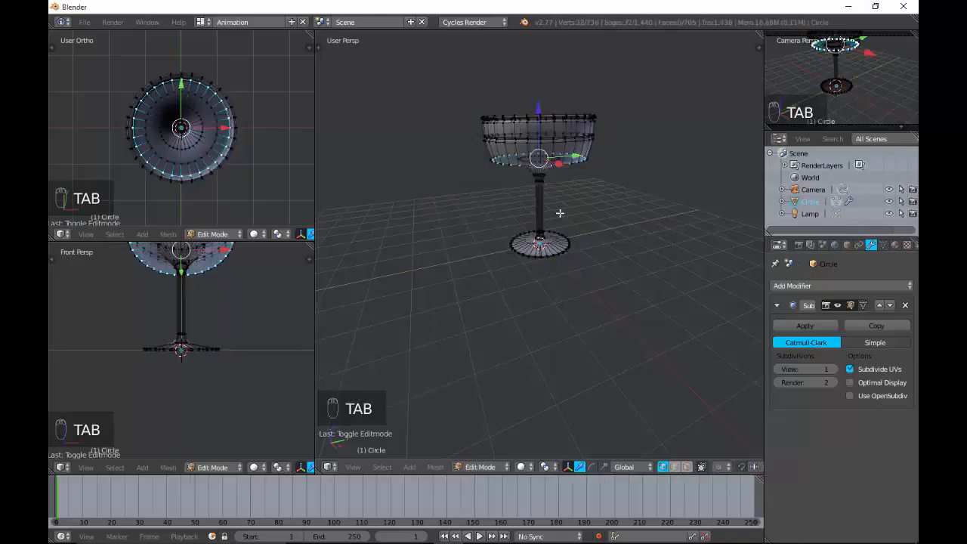
pyautogui.moveTo(541, 125); pyautogui.dragTo(539, 124)
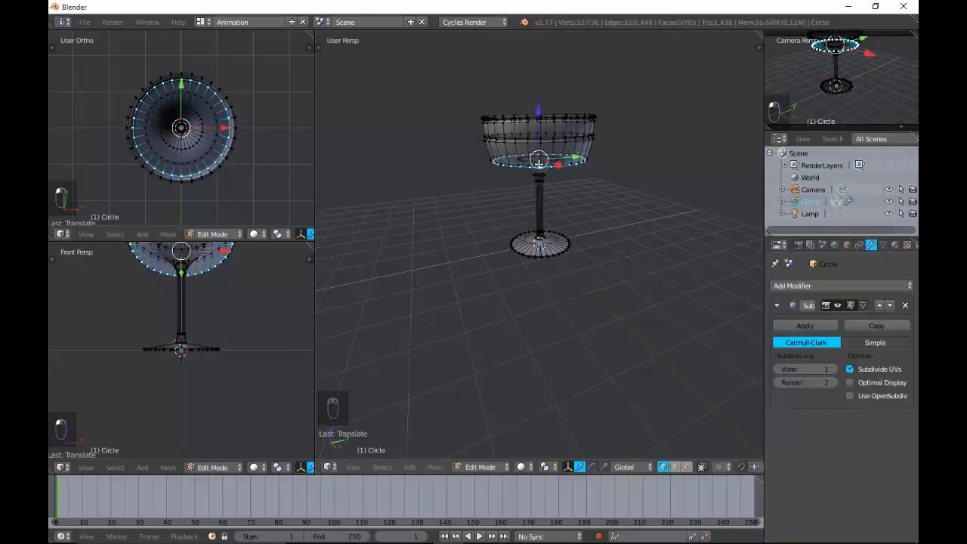
# Select the inner edge ring in the bowl's underside above the stem and lower it along Z
pyautogui.press('KP_Add')
pyautogui.press('KP_Add')
pyautogui.press('KP_Add')
pyautogui.press('KP_Add')
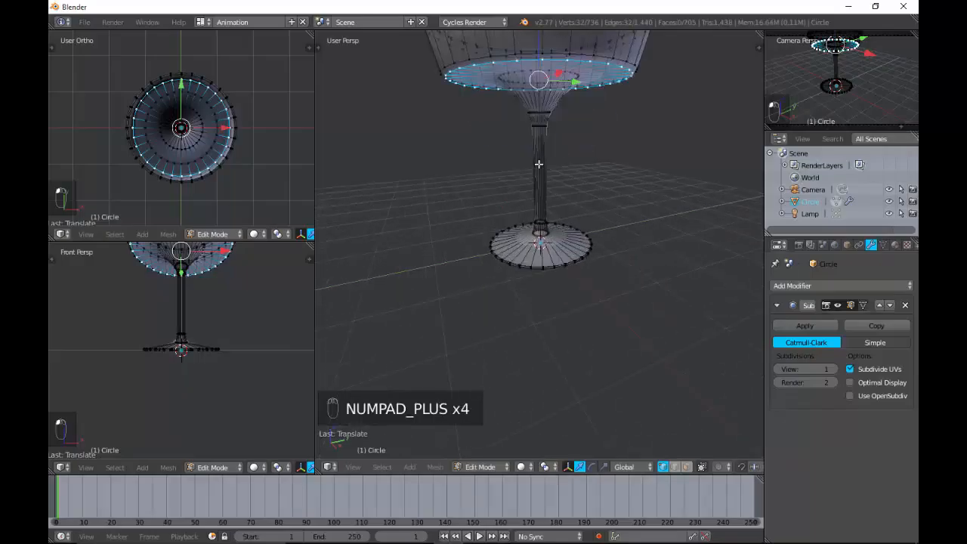
pyautogui.rightClick(532, 72)
pyautogui.keyDown('alt'); pyautogui.rightClick(533, 71); pyautogui.keyUp('alt')
pyautogui.moveTo(538, 43); pyautogui.dragTo(539, 51)
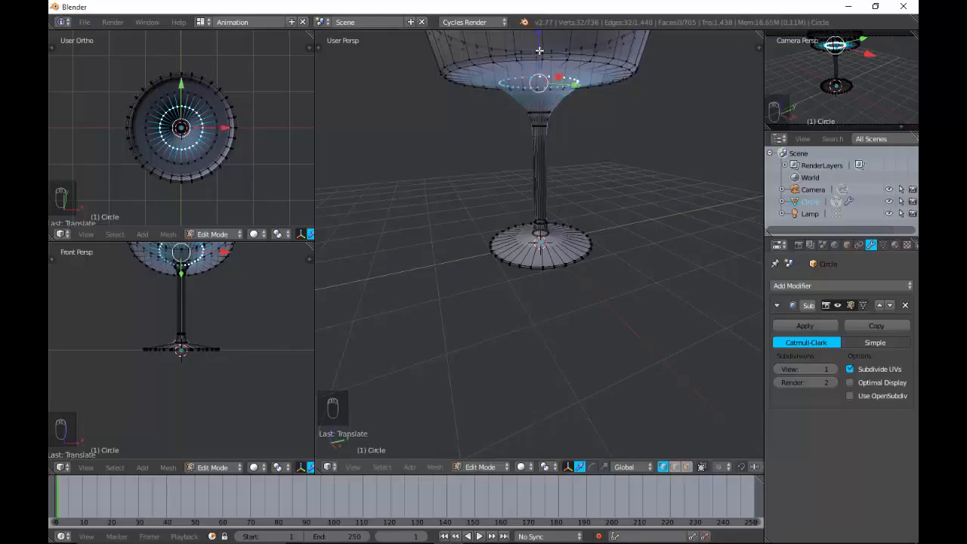
# Lower the selected inner ring further along Z to deepen the bowl's transition into the stem
pyautogui.press('KP_Subtract')
pyautogui.press('KP_Subtract')
pyautogui.press('KP_Subtract')
pyautogui.press('KP_Subtract')
pyautogui.press('KP_Subtract')
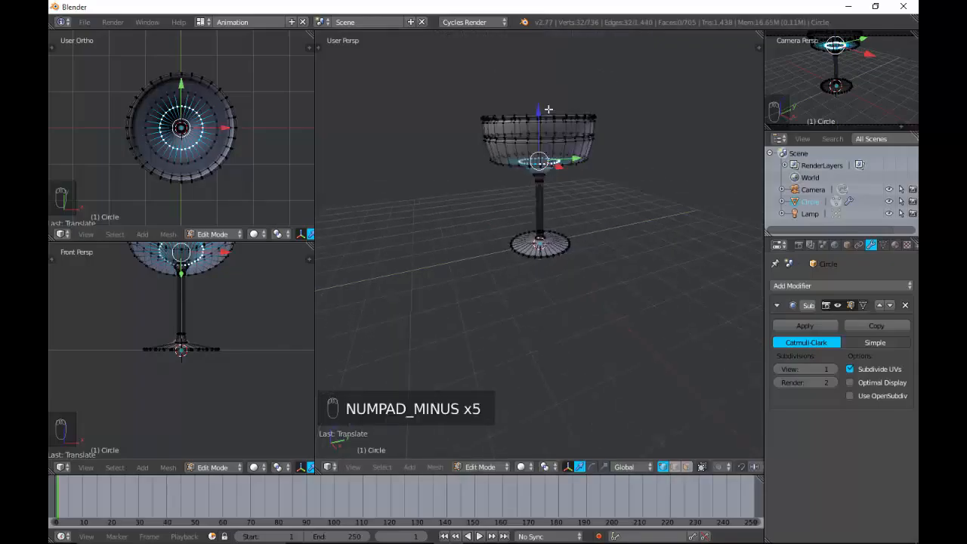
pyautogui.press('KP_Add')
pyautogui.moveTo(538, 99); pyautogui.dragTo(538, 106)
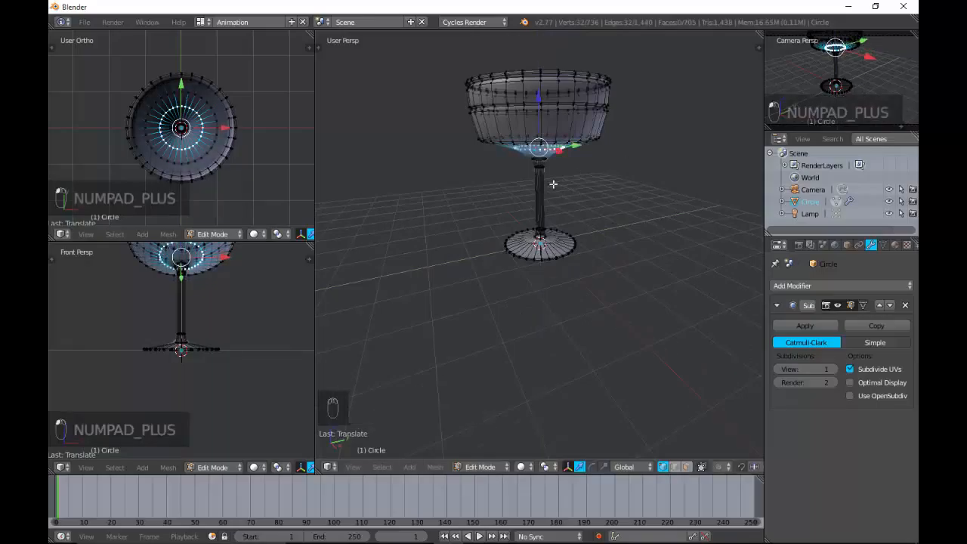
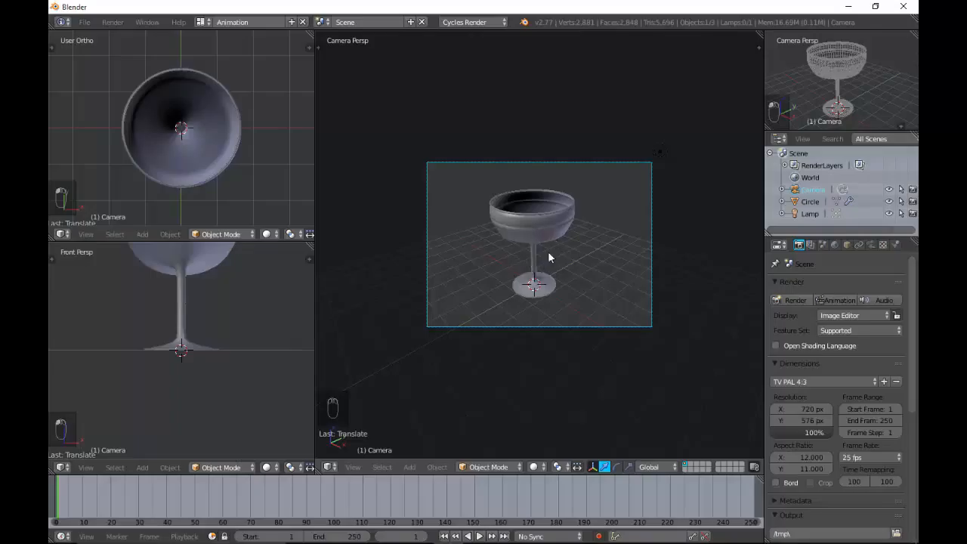
# Select the glass, create a new material for it and show its nodes enlarged in the Node Editor
pyautogui.rightClick(529, 238)
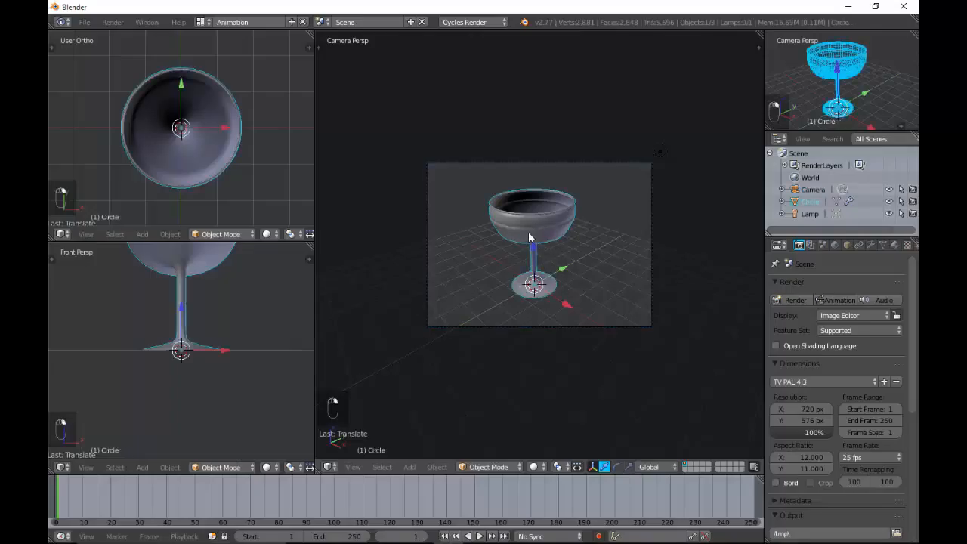
pyautogui.click(895, 244)
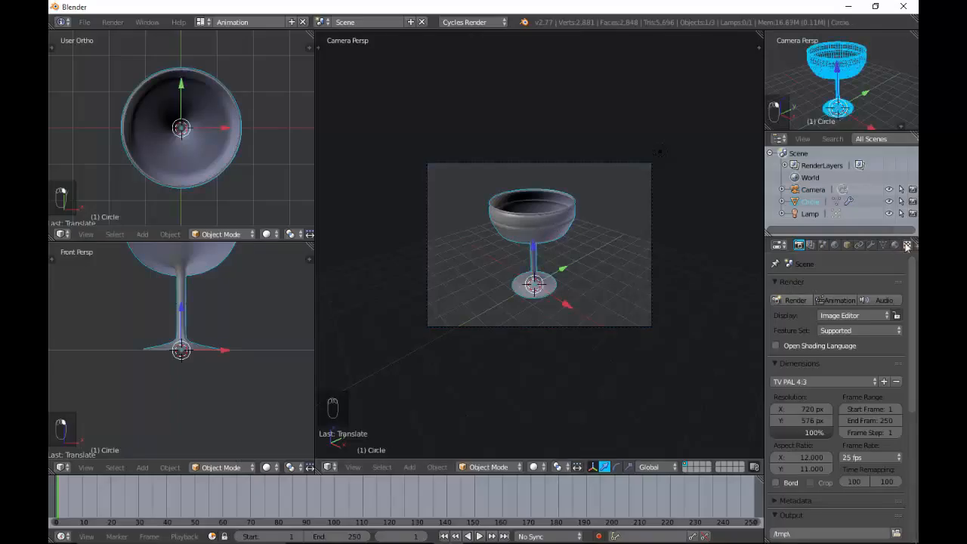
pyautogui.click(835, 325)
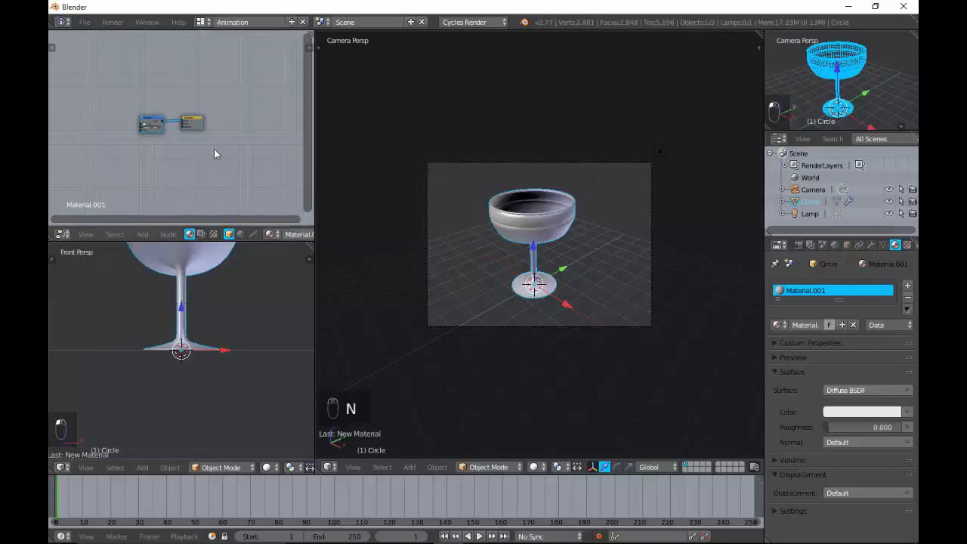
pyautogui.press('KP_Add')
pyautogui.press('KP_Add')
pyautogui.press('KP_Add')
pyautogui.press('KP_Add')
pyautogui.press('KP_Add')
pyautogui.press('KP_Add')
pyautogui.press('KP_Add')
pyautogui.press('KP_Add')
pyautogui.press('KP_Add')
pyautogui.press('KP_Add')
pyautogui.press('KP_Add')
pyautogui.press('KP_Add')
pyautogui.press('KP_Add')
pyautogui.press('KP_Add')
pyautogui.press('KP_Add')
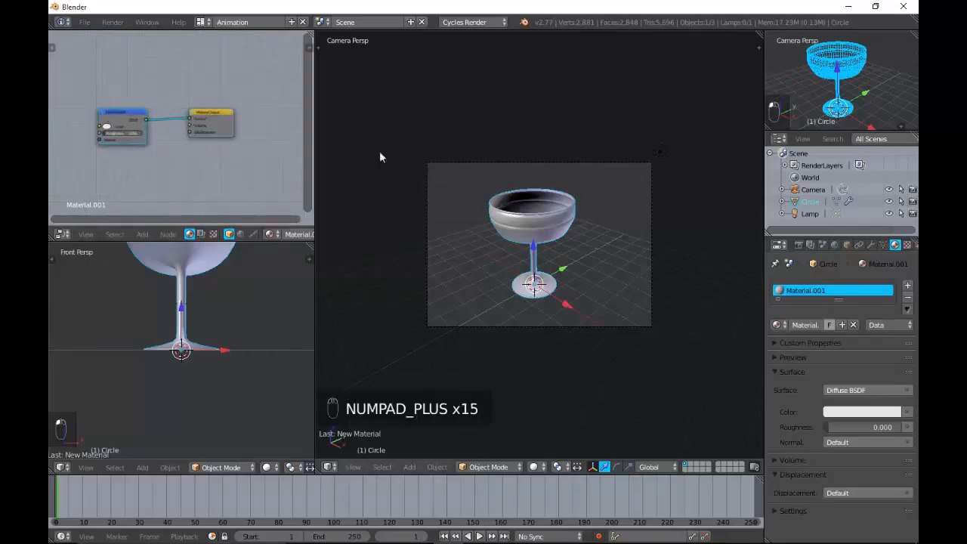
pyautogui.hotkey('shift', 'a')
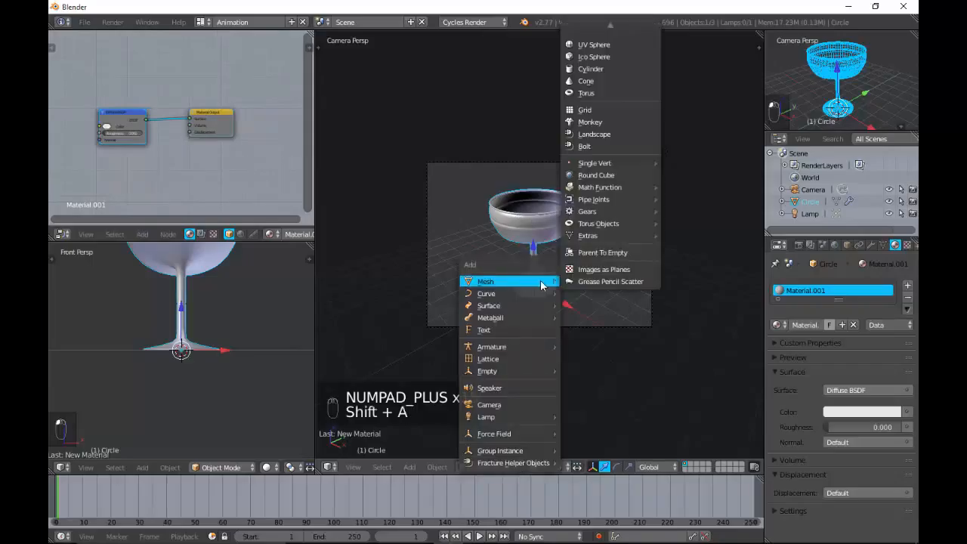
pyautogui.press('m')
pyautogui.press('Return')
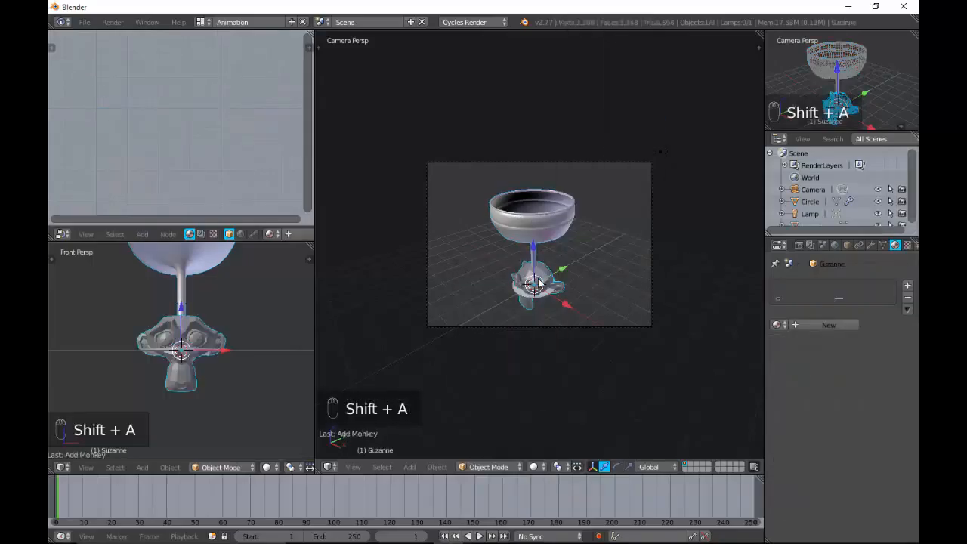
pyautogui.press('x')
pyautogui.press('Return')
# Add a plane at the base of the glass and scale it up into a large floor
pyautogui.hotkey('shift', 'a')
pyautogui.press('Return')
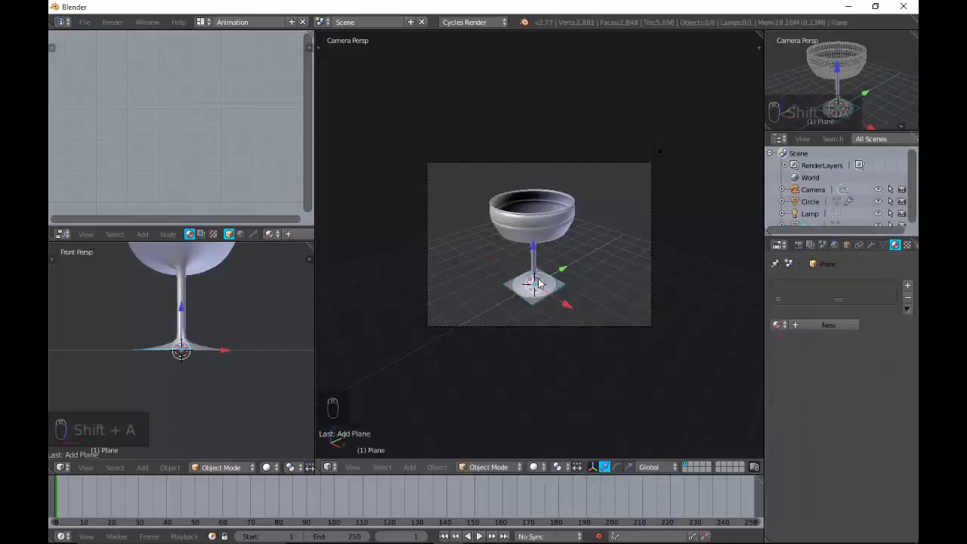
pyautogui.press('s')
pyautogui.click(591, 285)
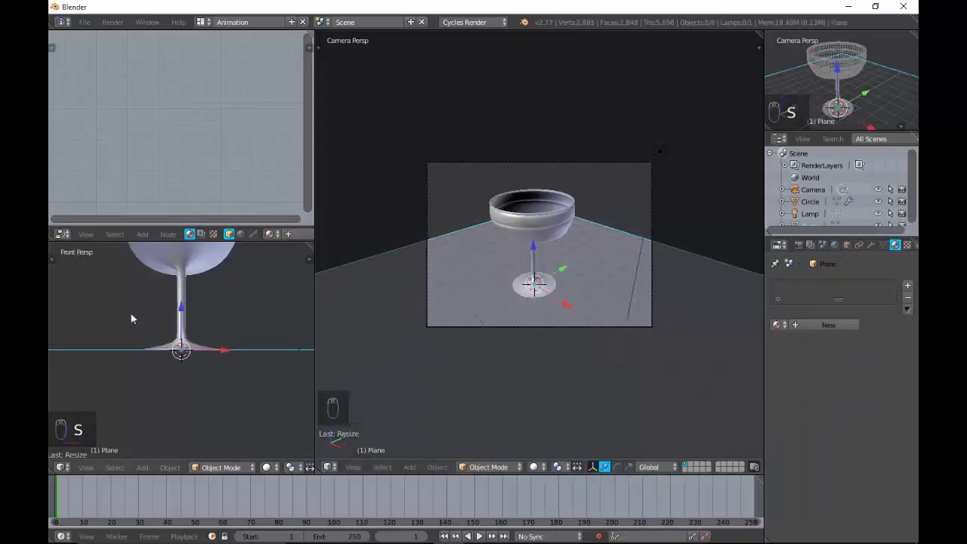
# In a top view, edit the floor plane and subdivide it twice into a 4 by 4 grid of faces
pyautogui.press('KP_7')
pyautogui.press('KP_Subtract')
pyautogui.press('KP_Subtract')
pyautogui.press('KP_Subtract')
pyautogui.press('KP_Subtract')
pyautogui.press('KP_Subtract')
pyautogui.press('KP_Subtract')
pyautogui.press('KP_Subtract')
pyautogui.press('KP_Subtract')
pyautogui.press('KP_Subtract')
pyautogui.press('KP_Subtract')
pyautogui.press('KP_Subtract')
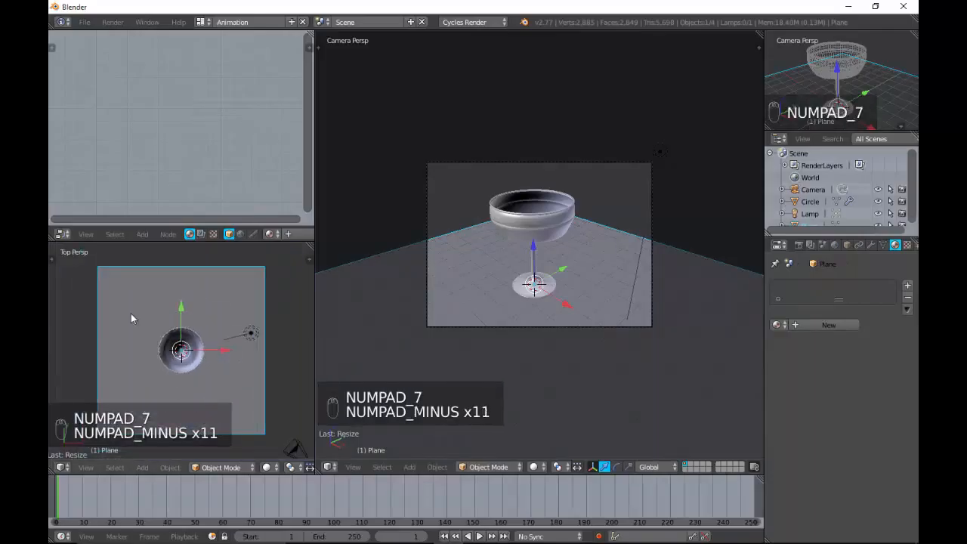
pyautogui.press('Tab')
pyautogui.click(222, 335)
pyautogui.press('t')
pyautogui.press('t')
pyautogui.press('w')
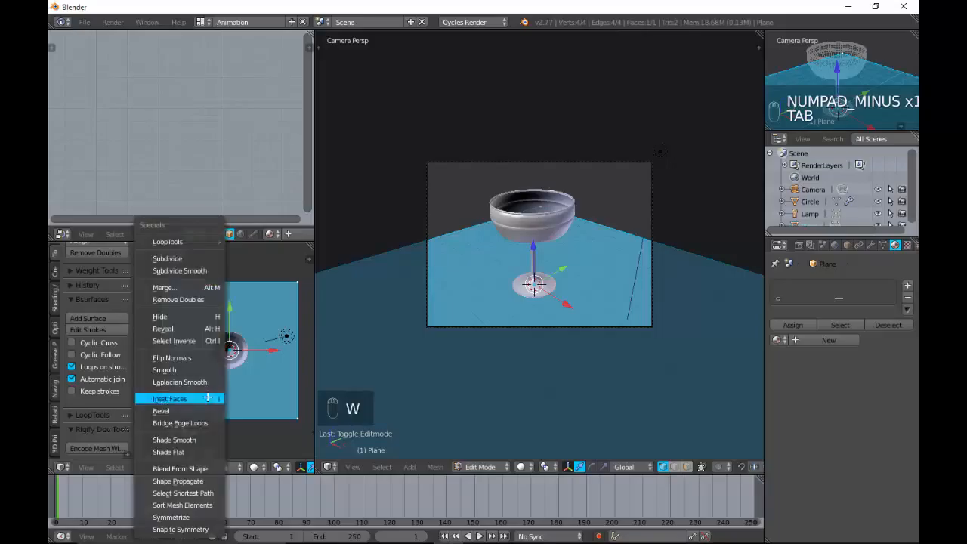
pyautogui.click(190, 259)
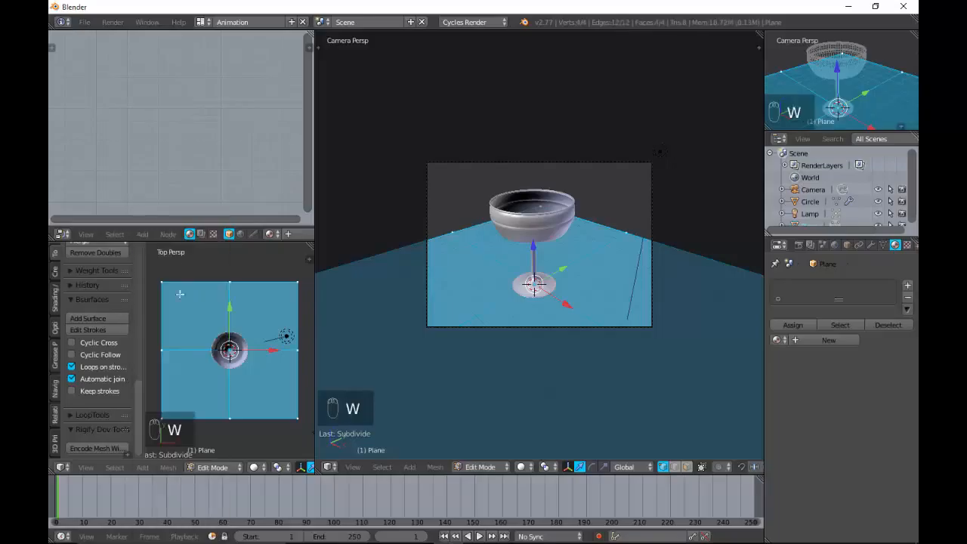
pyautogui.press('w')
pyautogui.click(214, 377)
pyautogui.press('t')
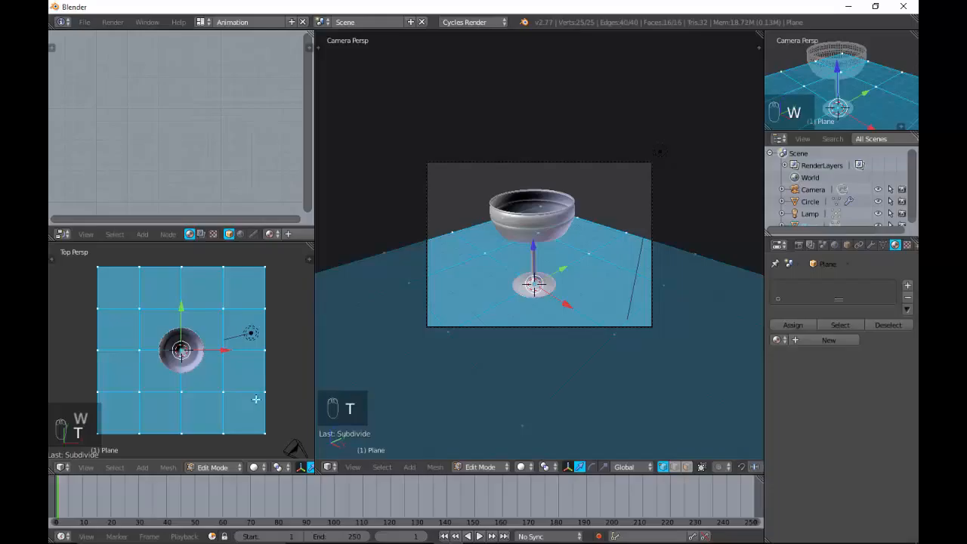
# In face select mode, select alternating floor faces in a checkerboard pattern and create a new material for the plane
pyautogui.rightClick(256, 403)
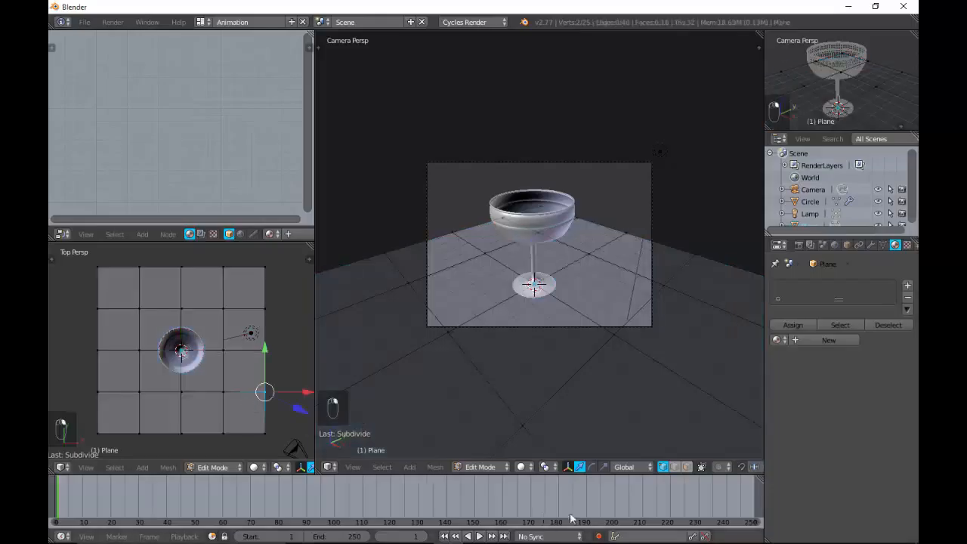
pyautogui.click(686, 466)
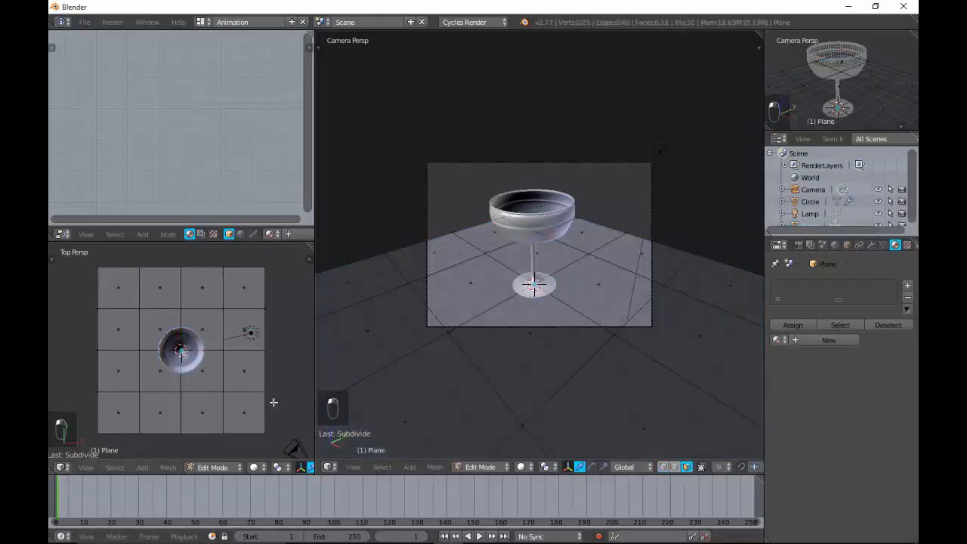
pyautogui.rightClick(251, 413)
pyautogui.keyDown('shift'); pyautogui.rightClick(220, 383); pyautogui.keyUp('shift')
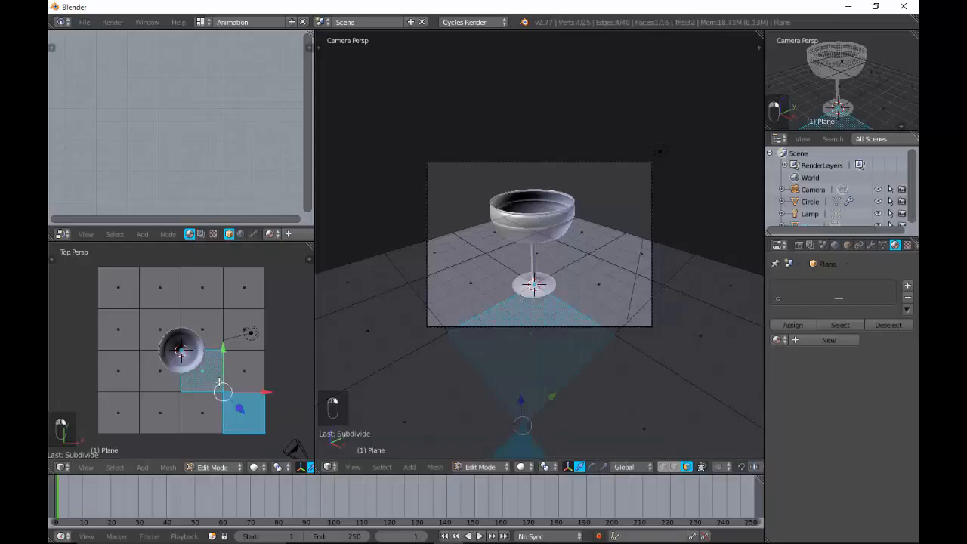
pyautogui.keyDown('shift'); pyautogui.rightClick(170, 331); pyautogui.keyUp('shift')
pyautogui.keyDown('shift'); pyautogui.rightClick(126, 287); pyautogui.keyUp('shift')
pyautogui.keyDown('shift'); pyautogui.rightClick(190, 290); pyautogui.keyUp('shift')
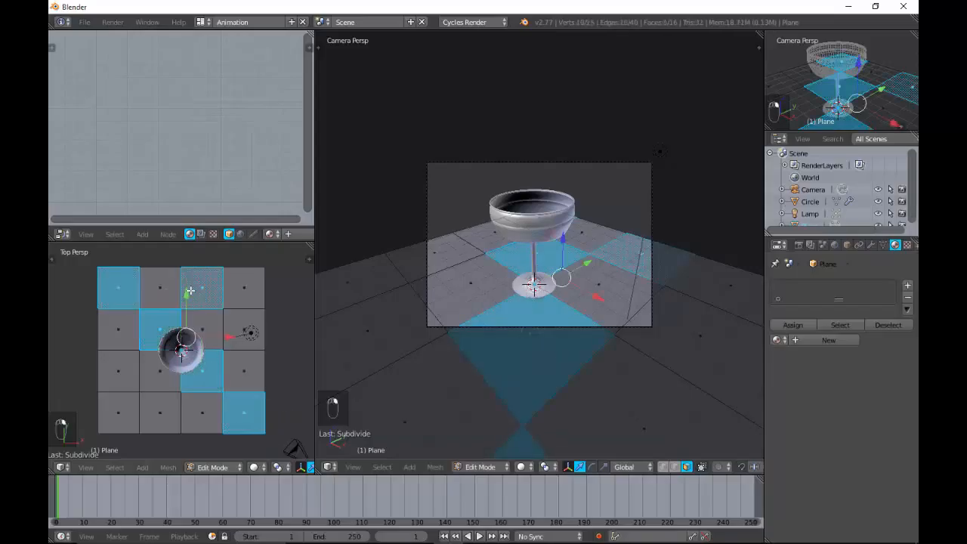
pyautogui.keyDown('shift'); pyautogui.rightClick(248, 332); pyautogui.keyUp('shift')
pyautogui.keyDown('shift'); pyautogui.rightClick(165, 426); pyautogui.keyUp('shift')
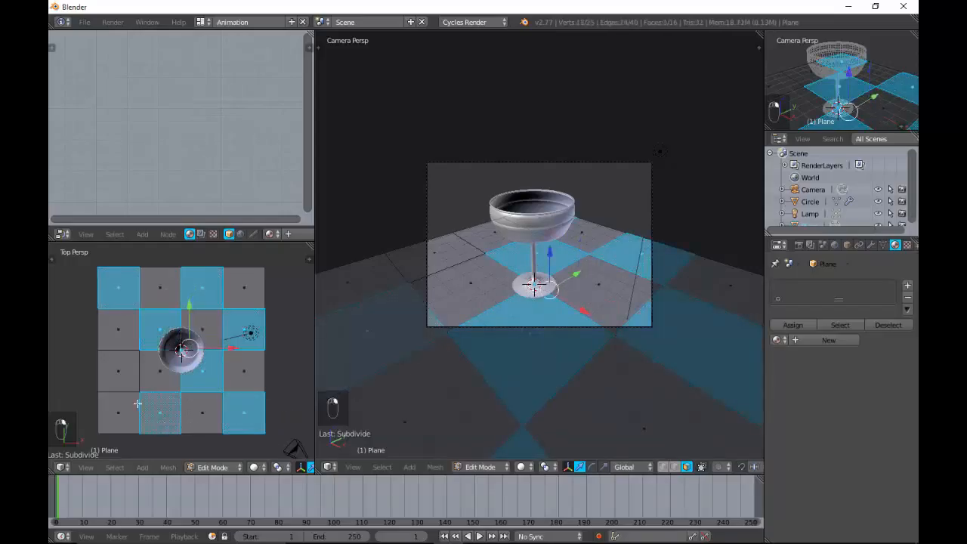
pyautogui.keyDown('shift'); pyautogui.rightClick(123, 382); pyautogui.keyUp('shift')
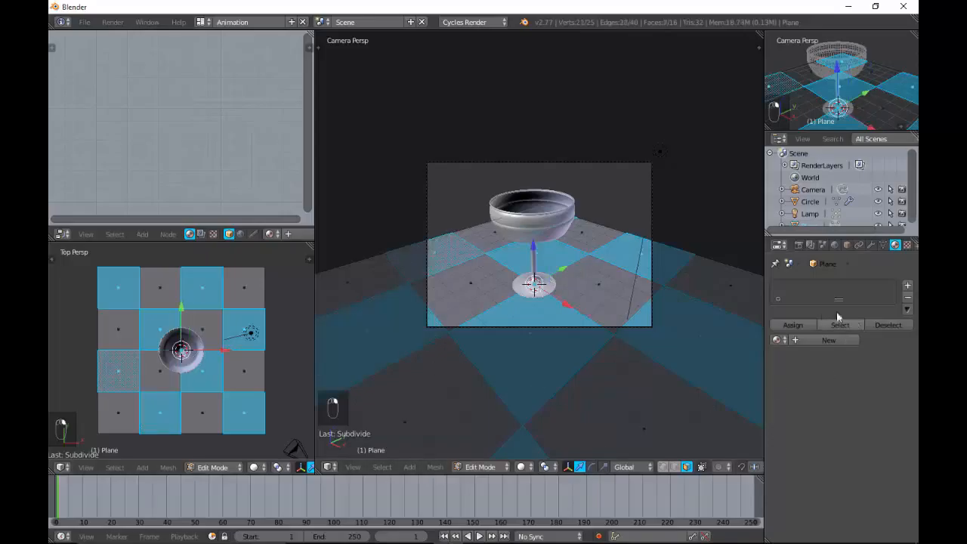
pyautogui.click(803, 339)
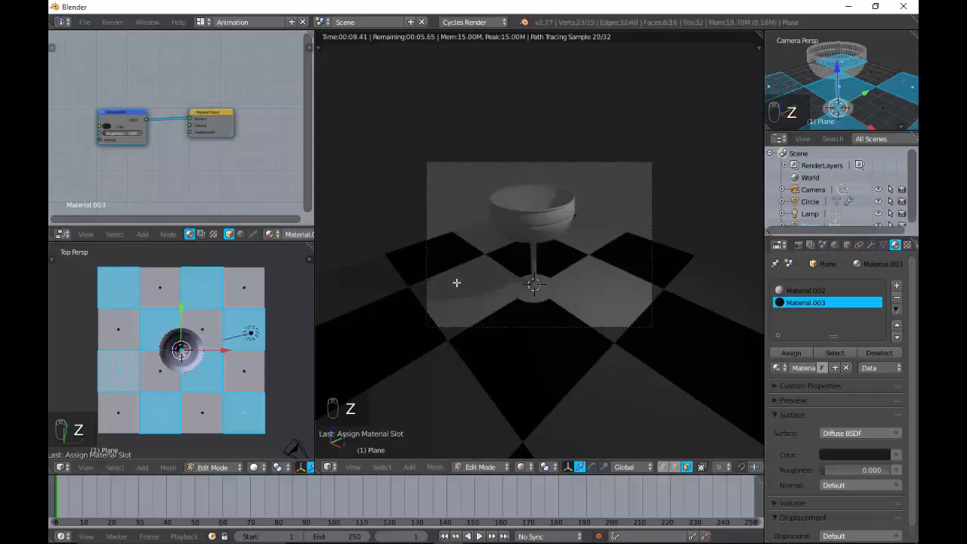
# Switch the camera view from rendered to solid shading, leave Edit Mode and enlarge the floor material's nodes
pyautogui.press('2')
pyautogui.press('z')
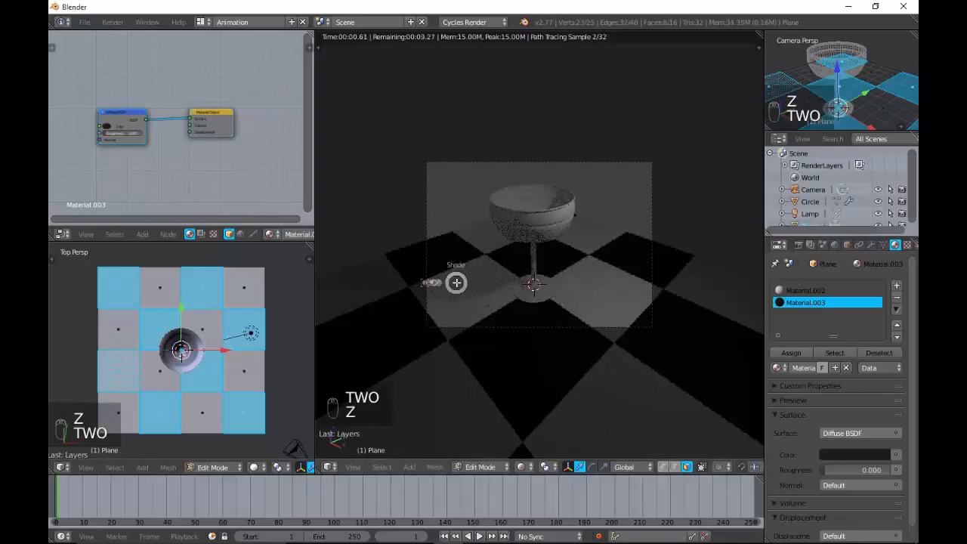
pyautogui.click(459, 279)
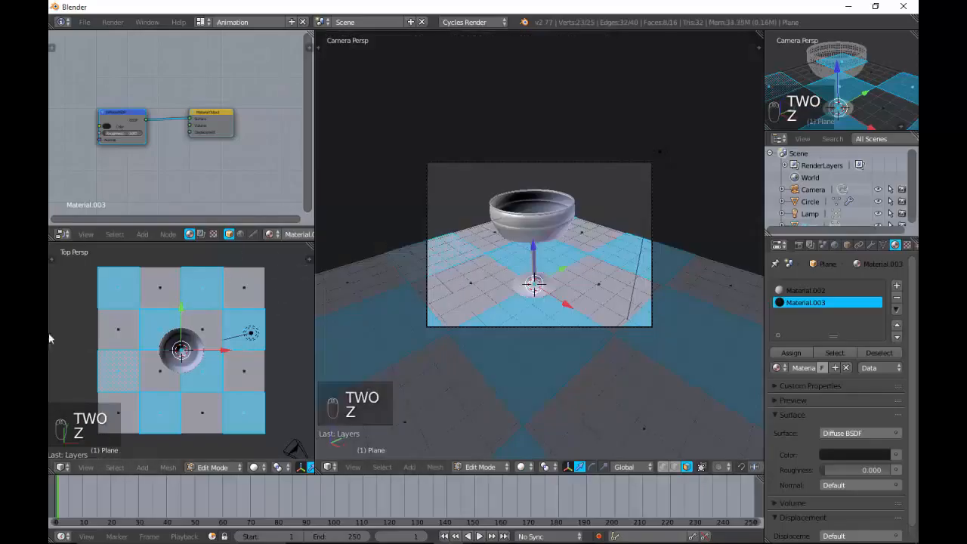
pyautogui.press('Tab')
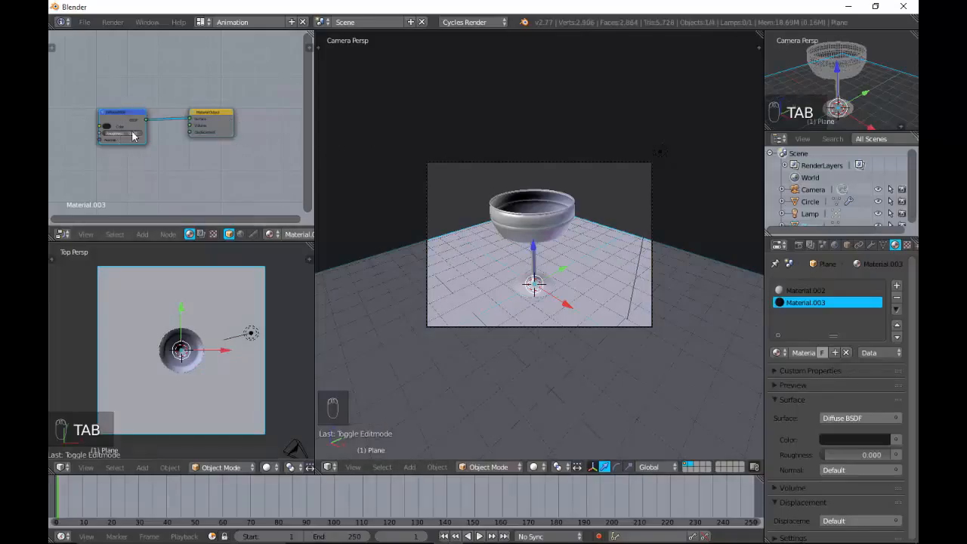
pyautogui.press('KP_Add')
pyautogui.press('KP_Add')
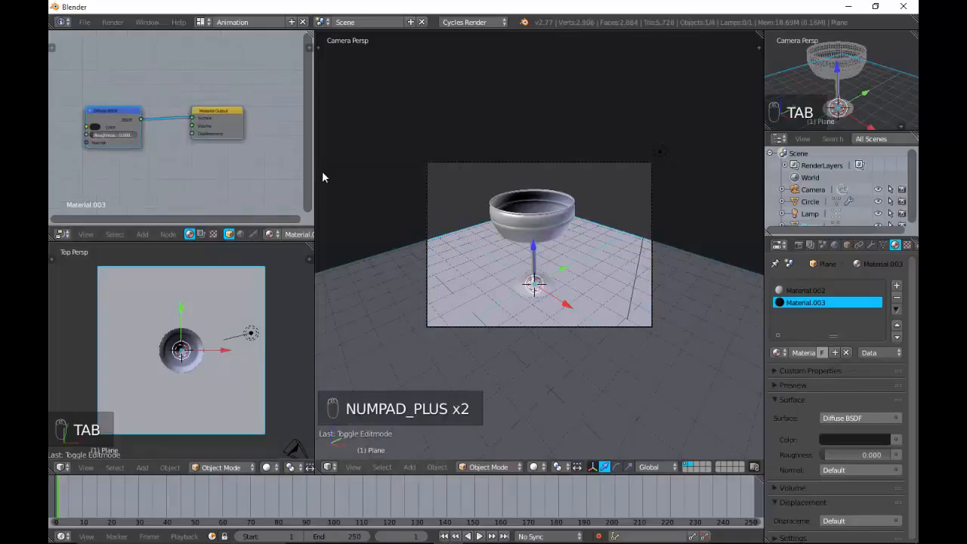
# Widen the node editor and top view against the camera view, with the whole floor in view from above
pyautogui.moveTo(316, 176); pyautogui.dragTo(519, 176)
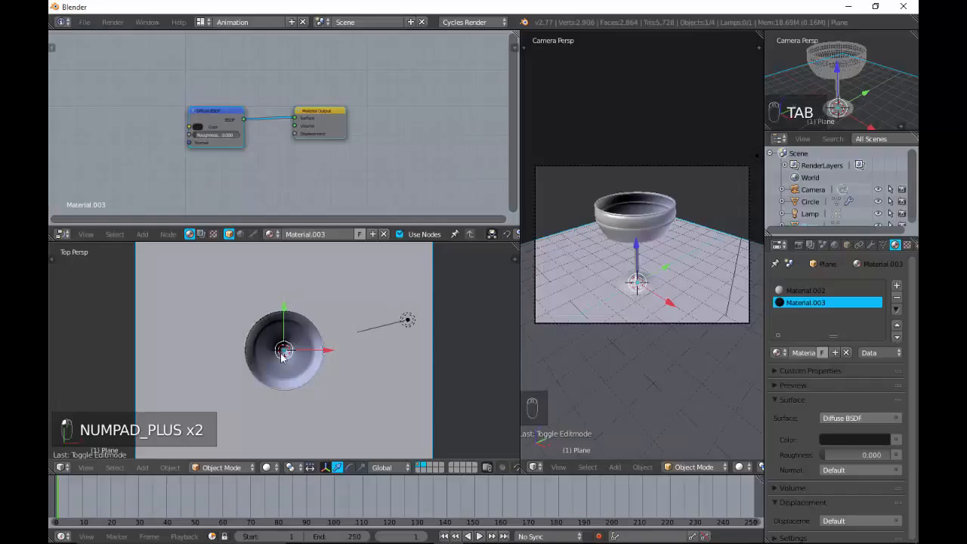
pyautogui.press('KP_Subtract')
pyautogui.press('KP_Subtract')
pyautogui.press('KP_Subtract')
pyautogui.press('KP_Subtract')
pyautogui.press('KP_Subtract')
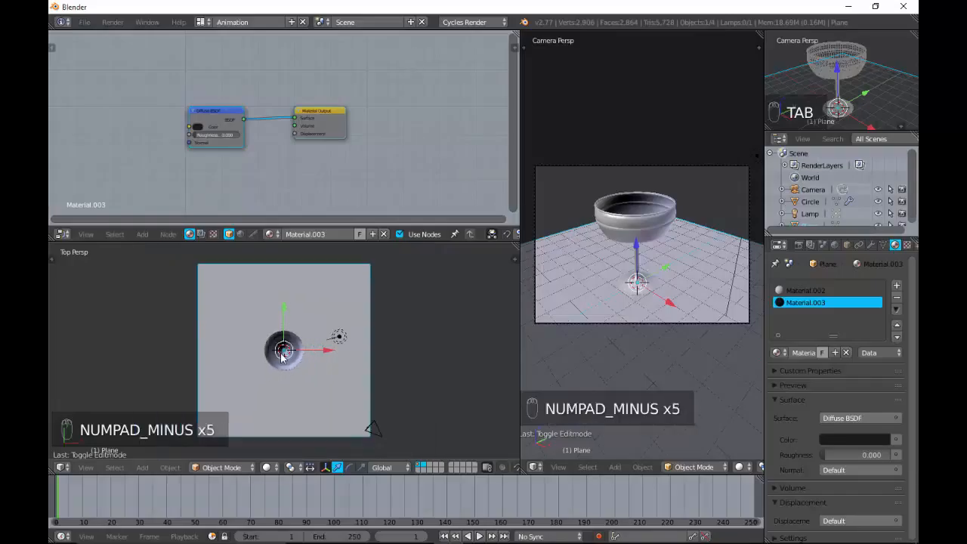
pyautogui.hotkey('shift', 'a')
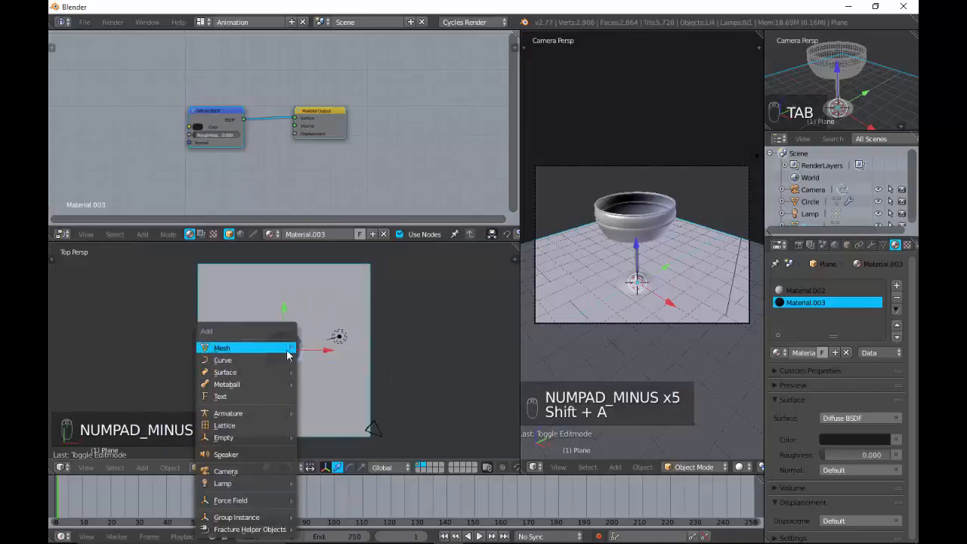
pyautogui.click(314, 347)
pyautogui.press('Escape')
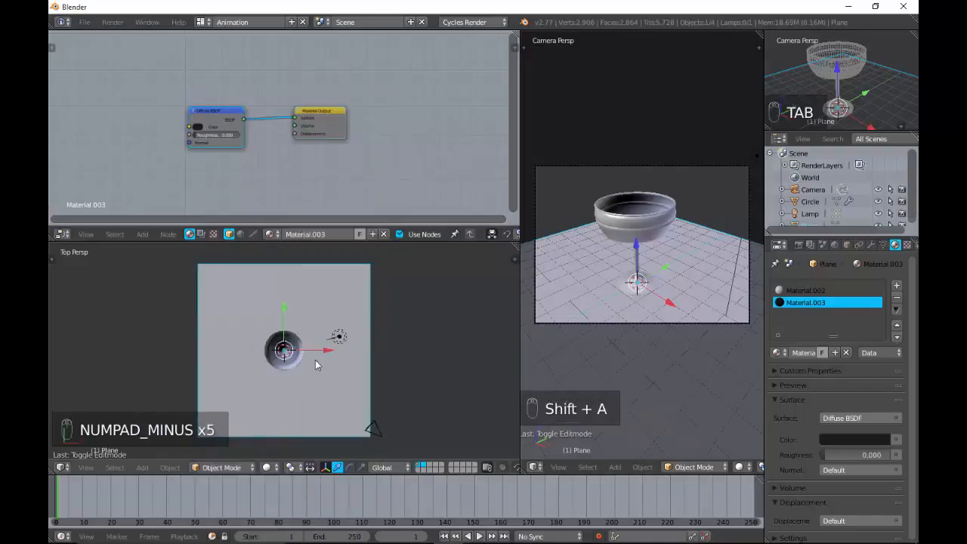
pyautogui.hotkey('ctrl', 'z')
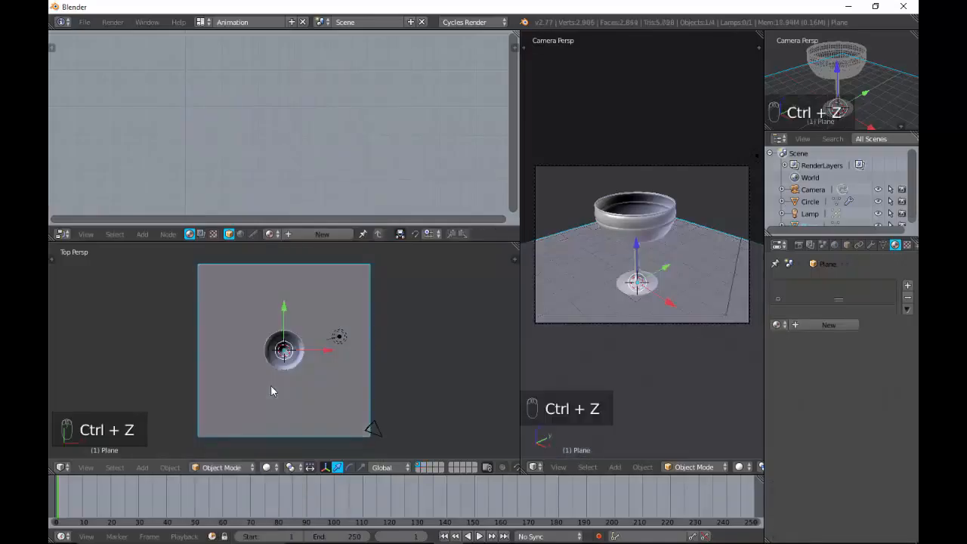
pyautogui.hotkey('ctrl', 'shift', 'z')
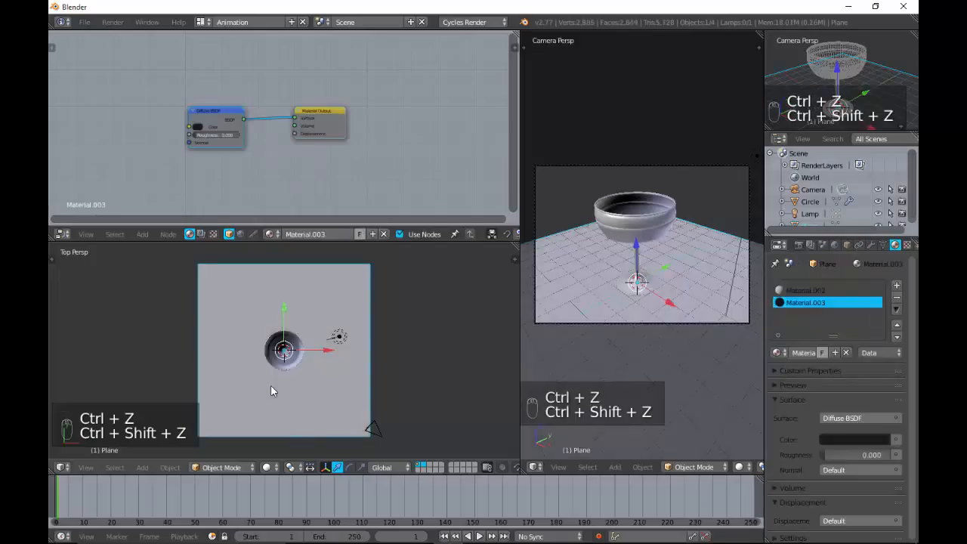
# Add a second plane at the base of the glass and stretch it along the X axis into a rectangle
pyautogui.hotkey('shift', 'a')
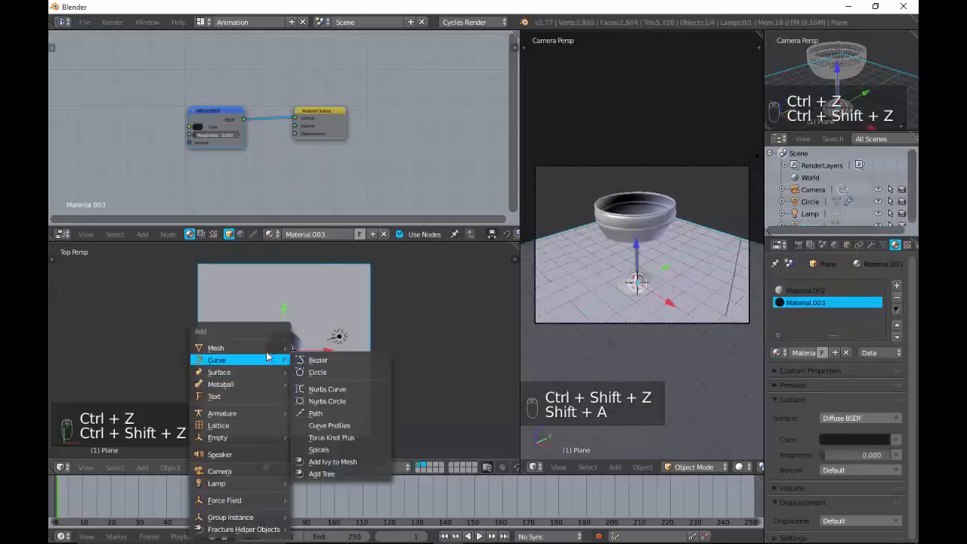
pyautogui.moveTo(279, 348)
pyautogui.click(329, 76)
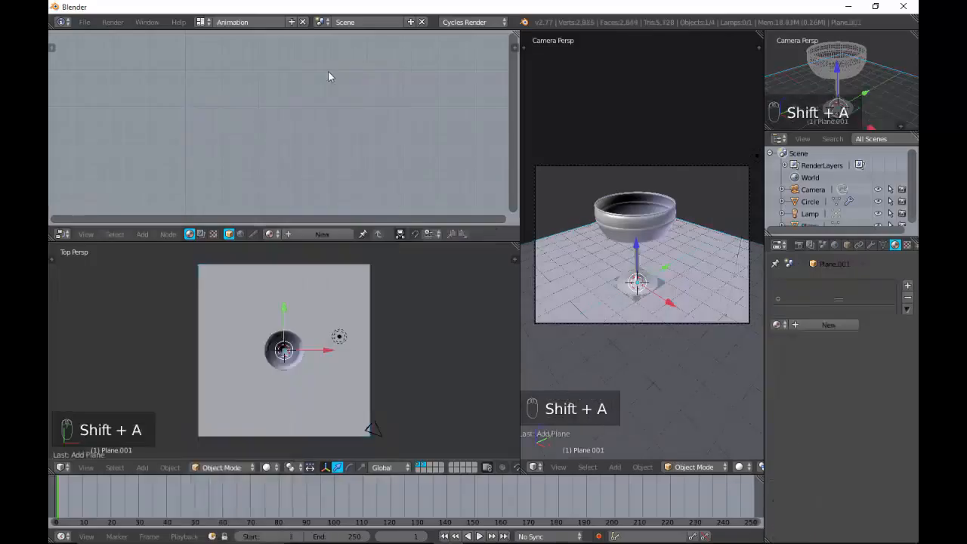
pyautogui.press('s')
pyautogui.press('x')
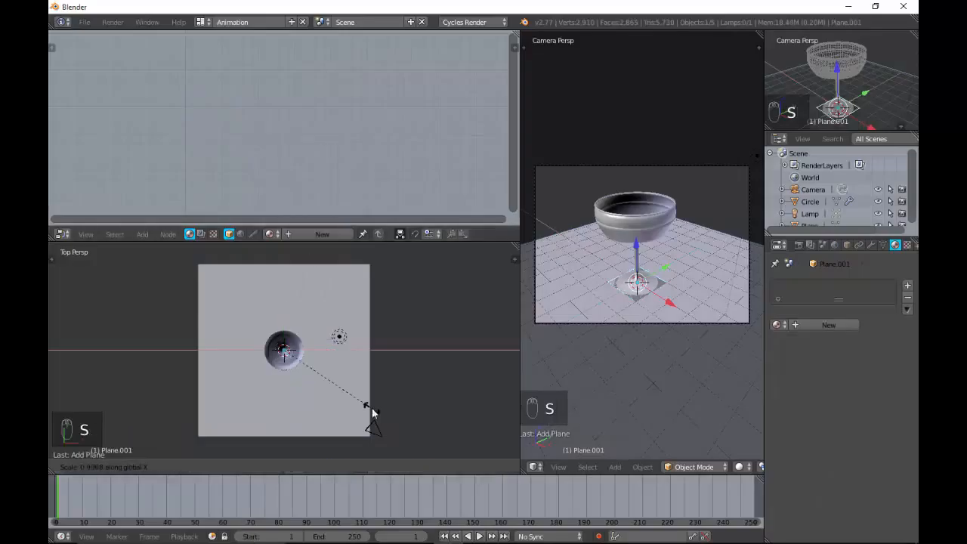
pyautogui.click(484, 395)
# Move the rectangular plane along the Y axis to the front side of the glass and raise it above the floor
pyautogui.press('g')
pyautogui.press('y')
pyautogui.click(298, 371)
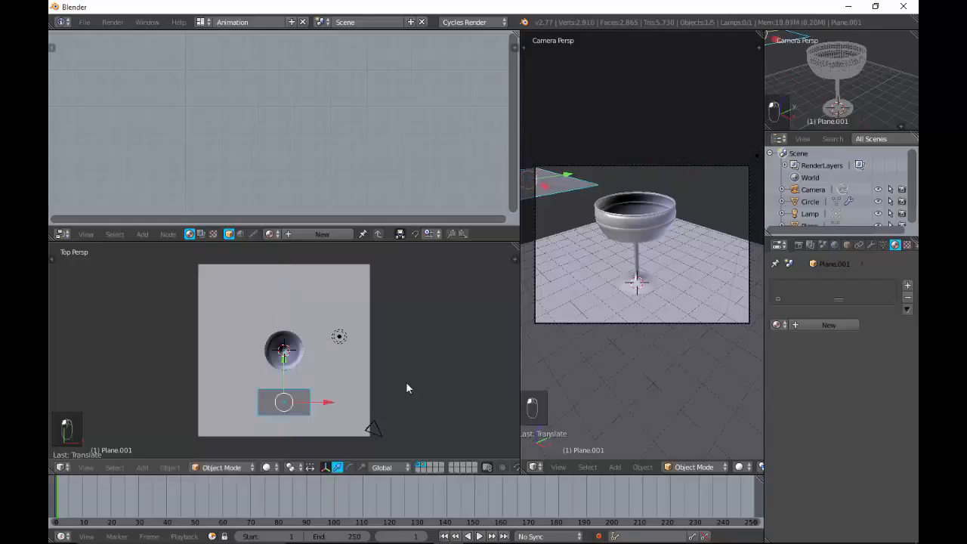
# Tilt the raised rectangular plane about the X axis toward the glass
pyautogui.press('r')
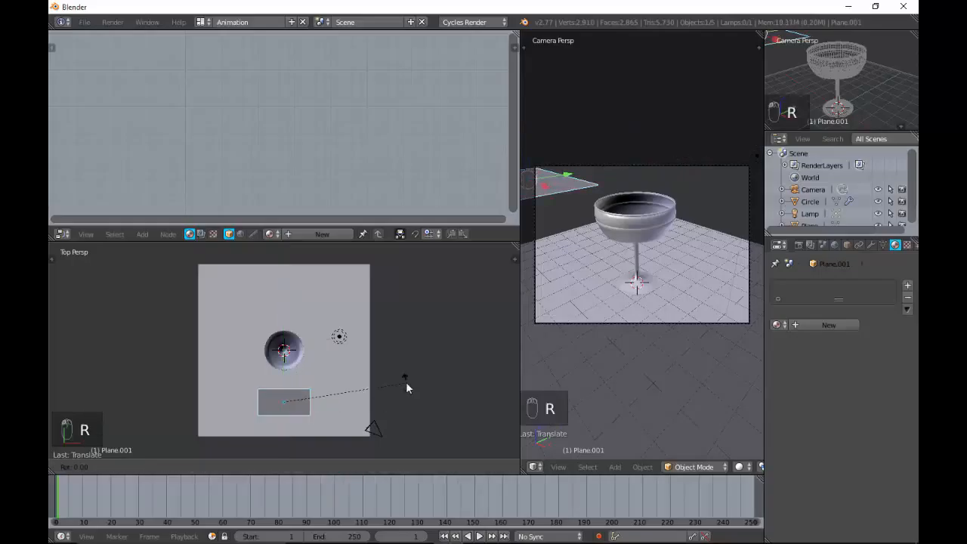
pyautogui.rightClick(406, 383)
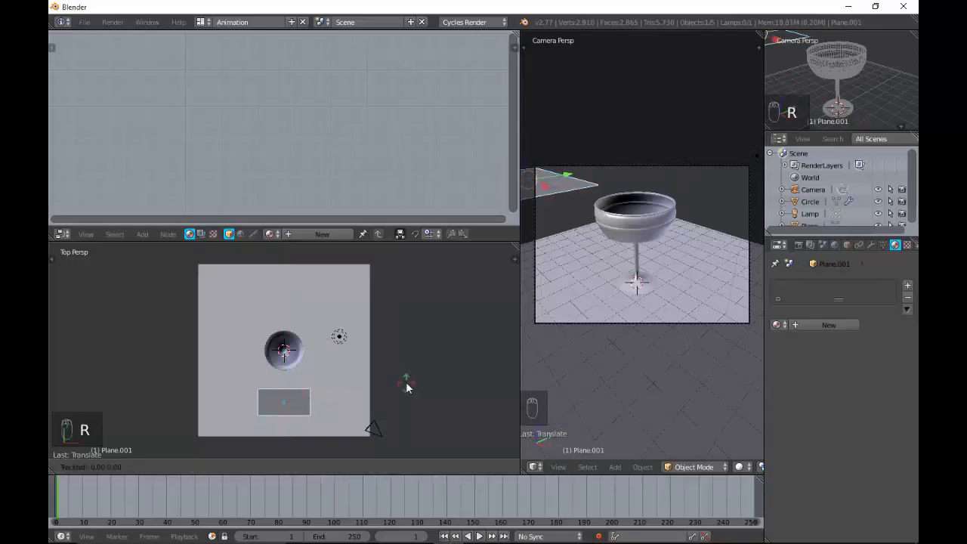
pyautogui.press('r')
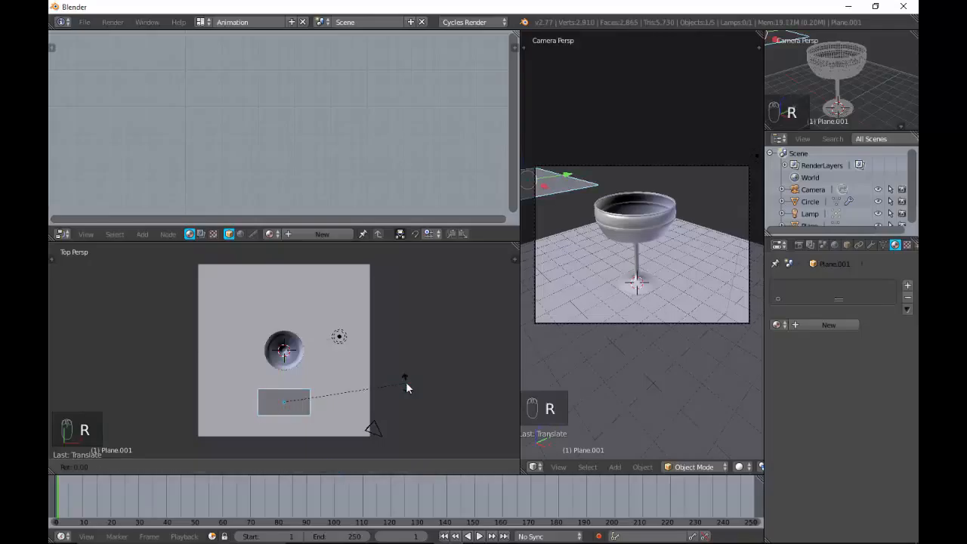
pyautogui.press('x')
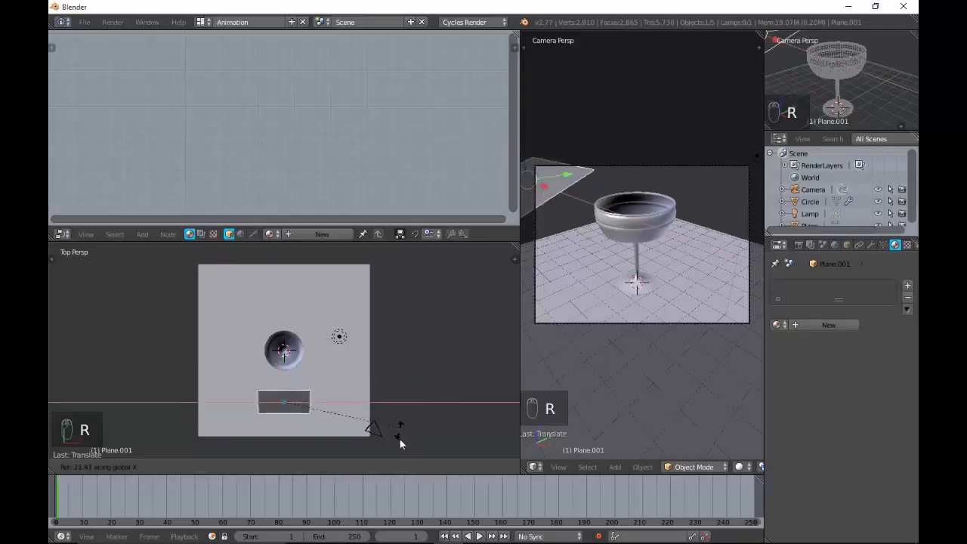
pyautogui.click(398, 255)
pyautogui.press('r')
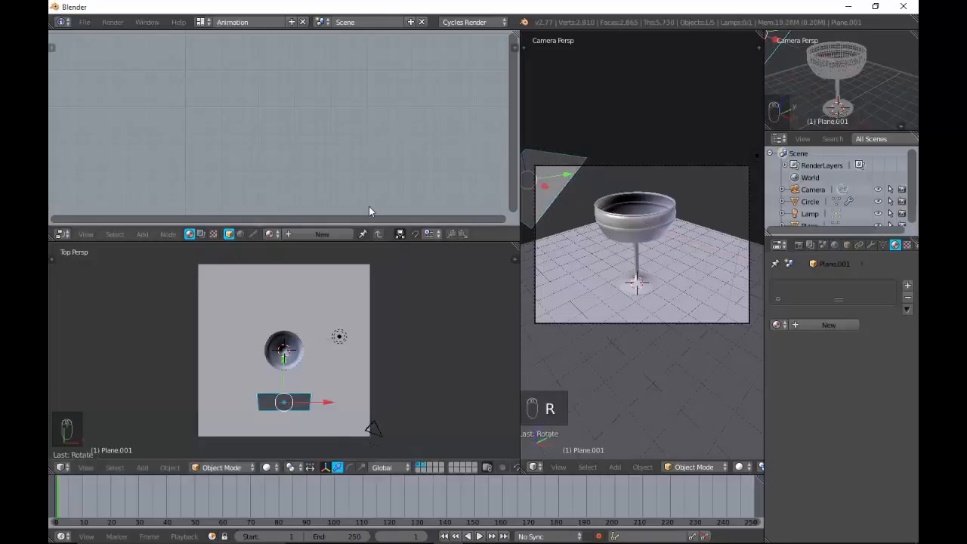
pyautogui.press('z')
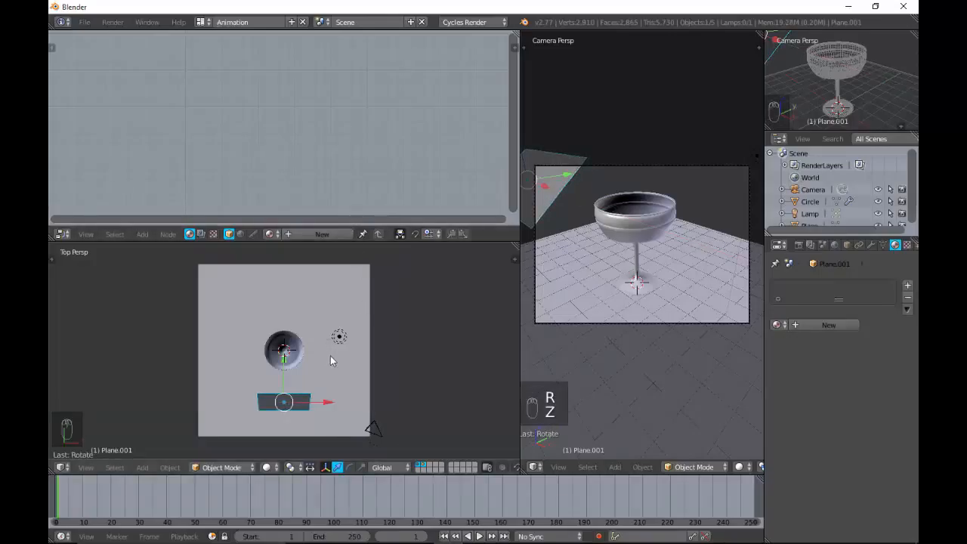
pyautogui.press('Escape')
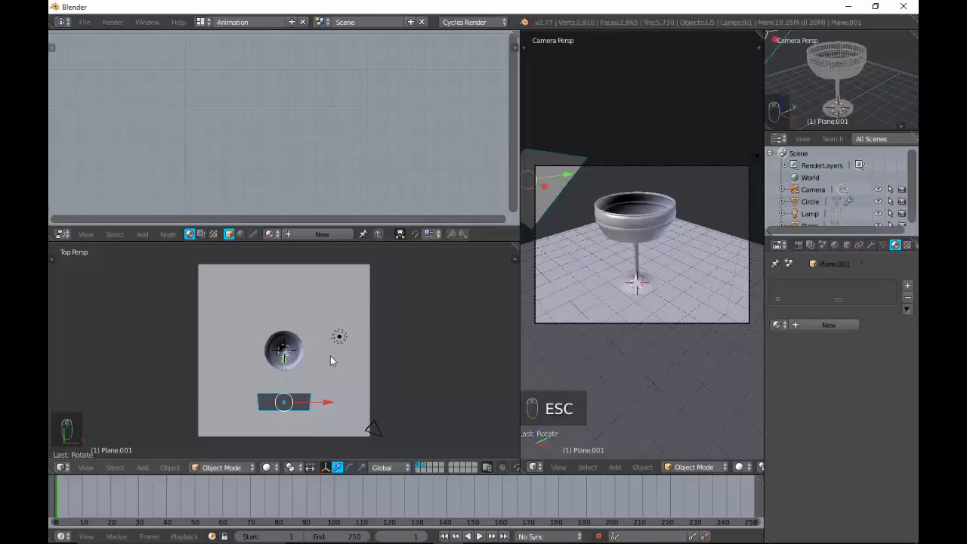
# Rotate the tilted plane slightly clockwise about the Z axis and shift it along negative X out of the camera frame
pyautogui.press('r')
pyautogui.press('z')
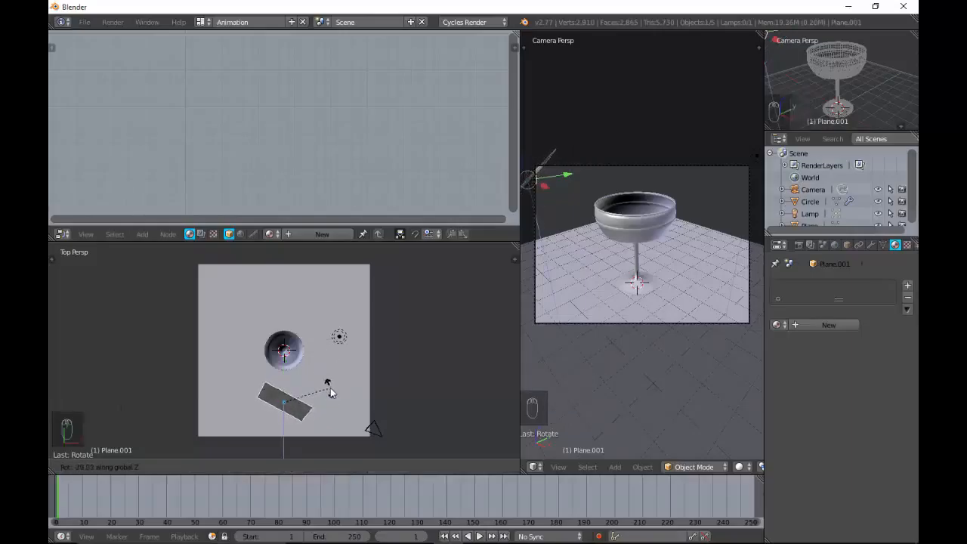
pyautogui.click(330, 385)
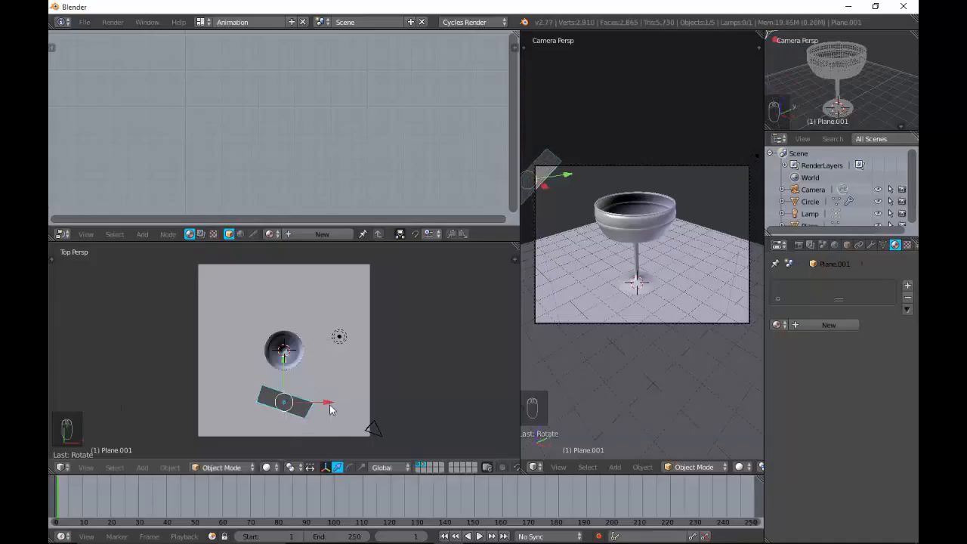
pyautogui.moveTo(329, 409); pyautogui.dragTo(296, 402)
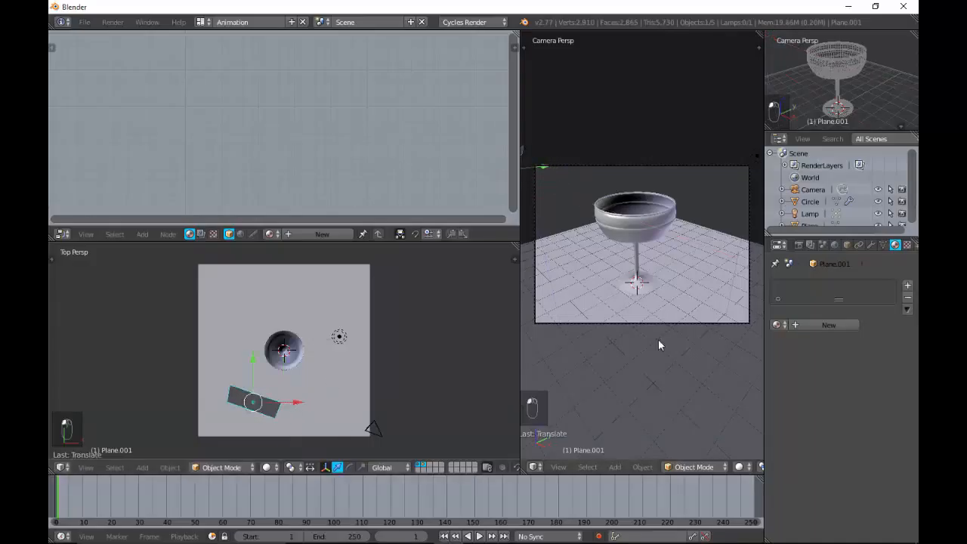
# Give the tilted plane a new material with an Emission surface, strength 50 and a pale yellow colour
pyautogui.click(799, 324)
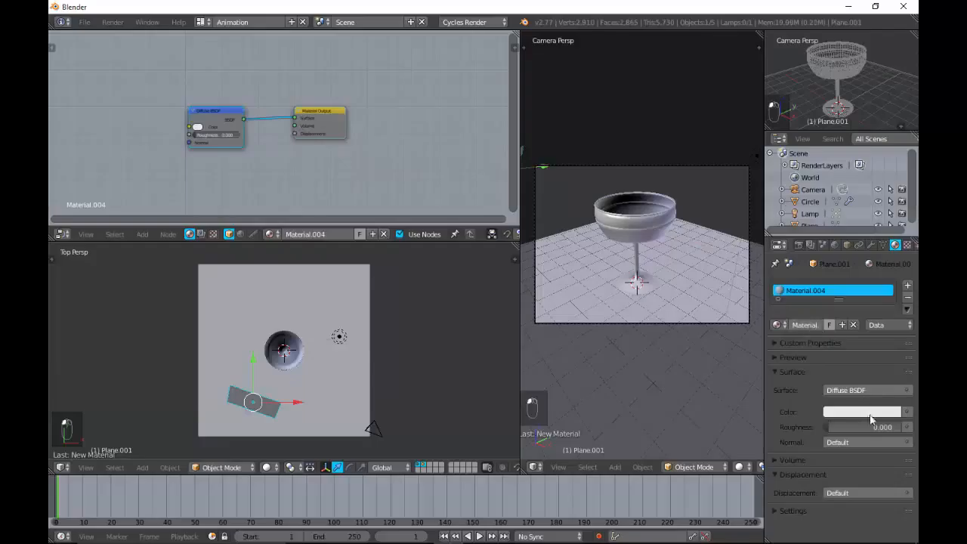
pyautogui.click(861, 390)
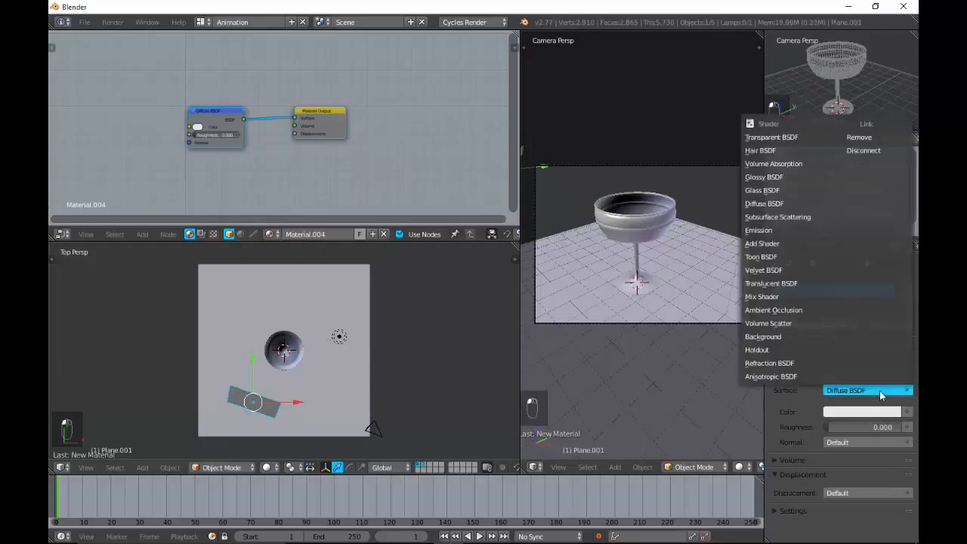
pyautogui.click(763, 229)
pyautogui.click(870, 428)
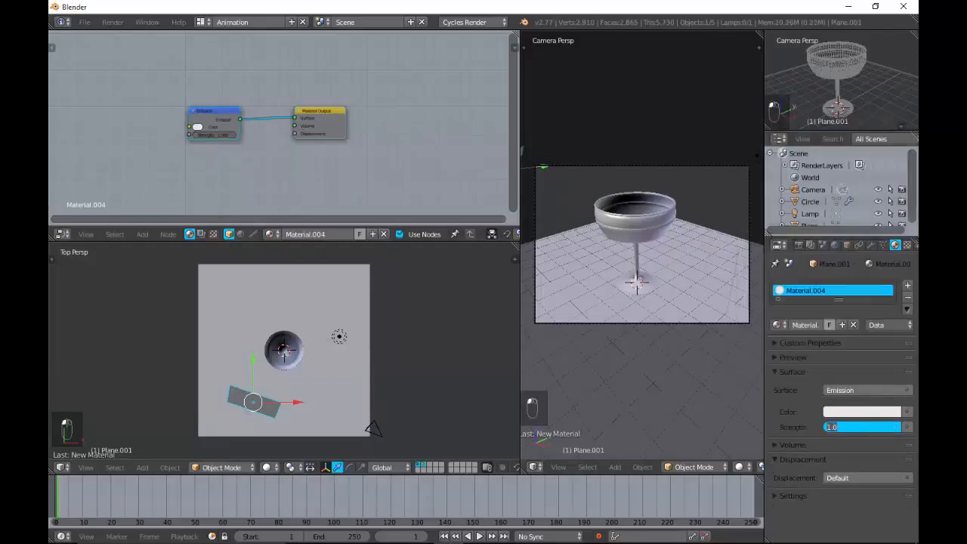
pyautogui.write('50')
pyautogui.press('Return')
pyautogui.click(865, 412)
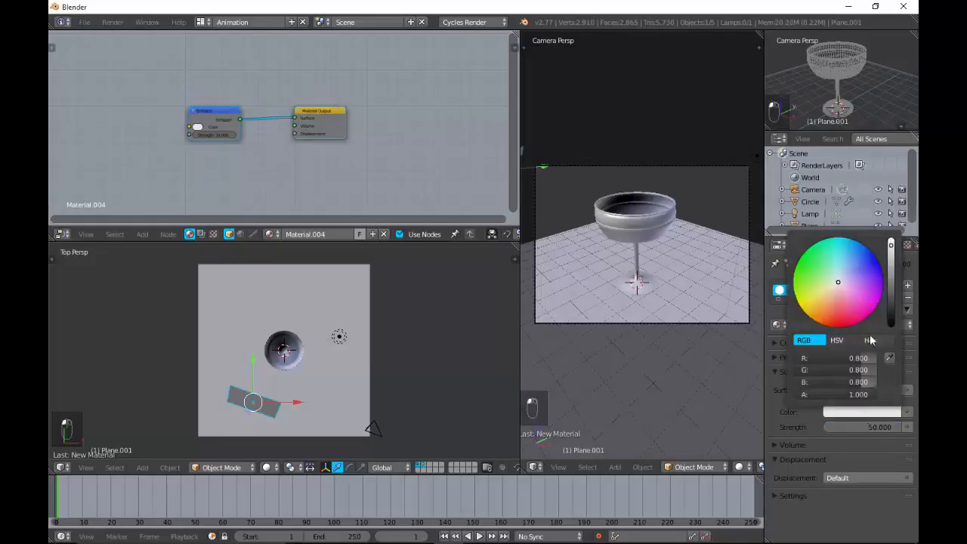
pyautogui.click(831, 287)
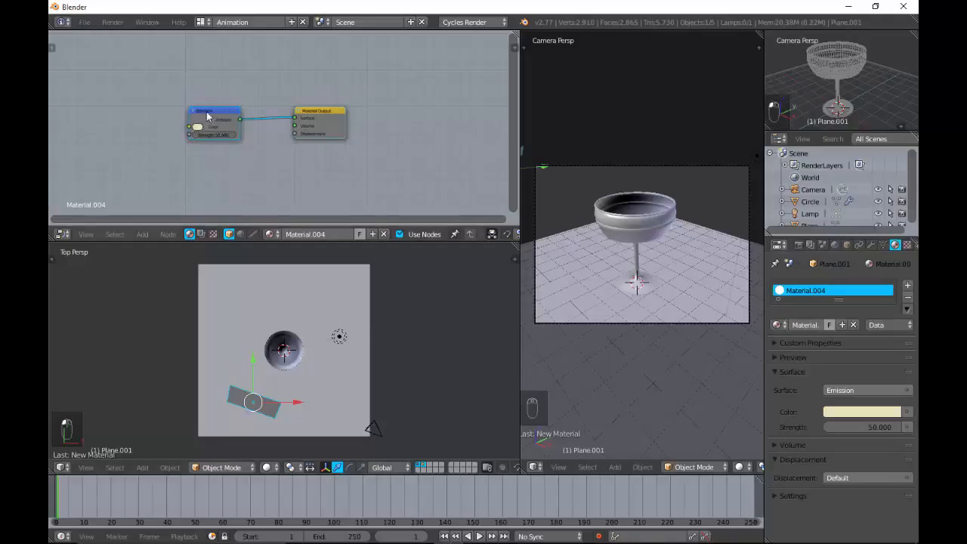
# Select the glass and insert a Mix Shader node between its Diffuse BSDF and Material Output nodes
pyautogui.rightClick(615, 207)
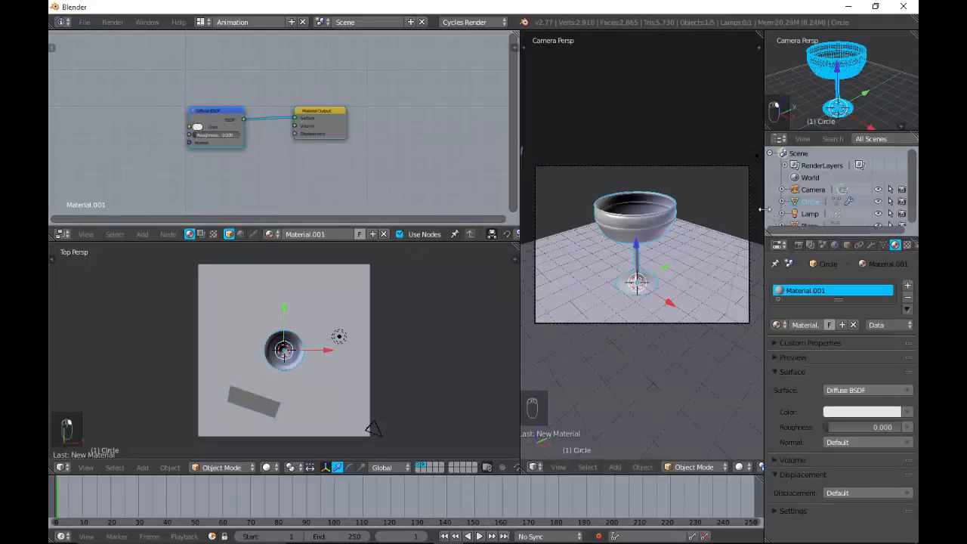
pyautogui.moveTo(765, 209); pyautogui.dragTo(824, 209)
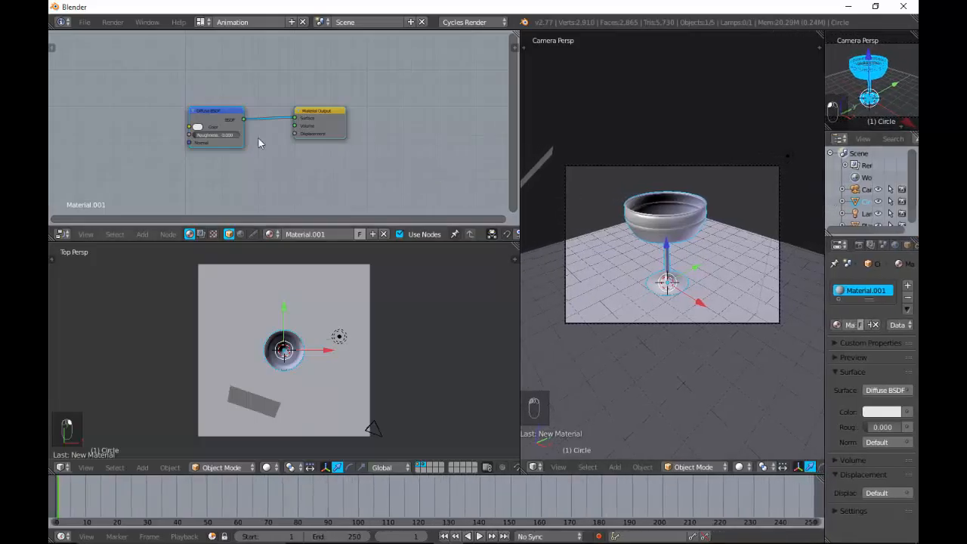
pyautogui.press('KP_Add')
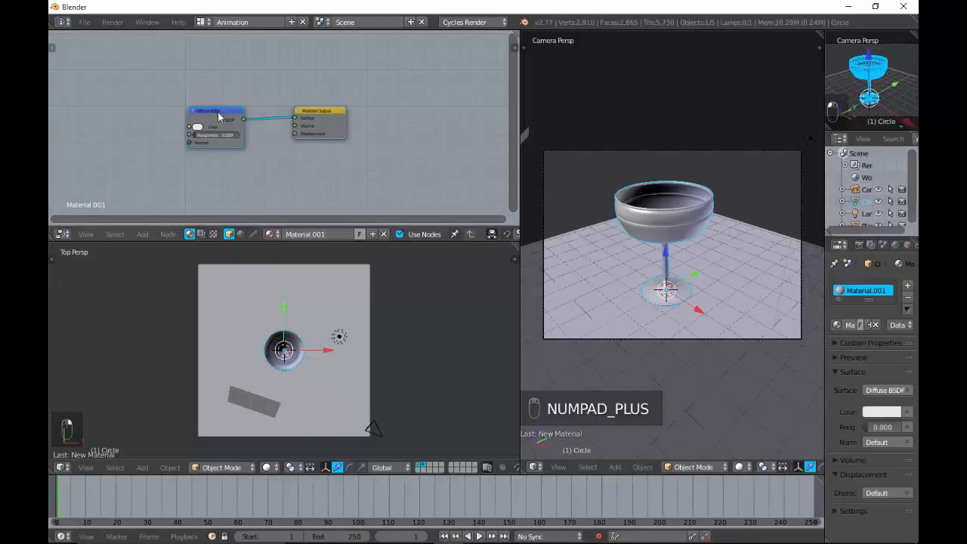
pyautogui.moveTo(216, 108); pyautogui.dragTo(194, 66)
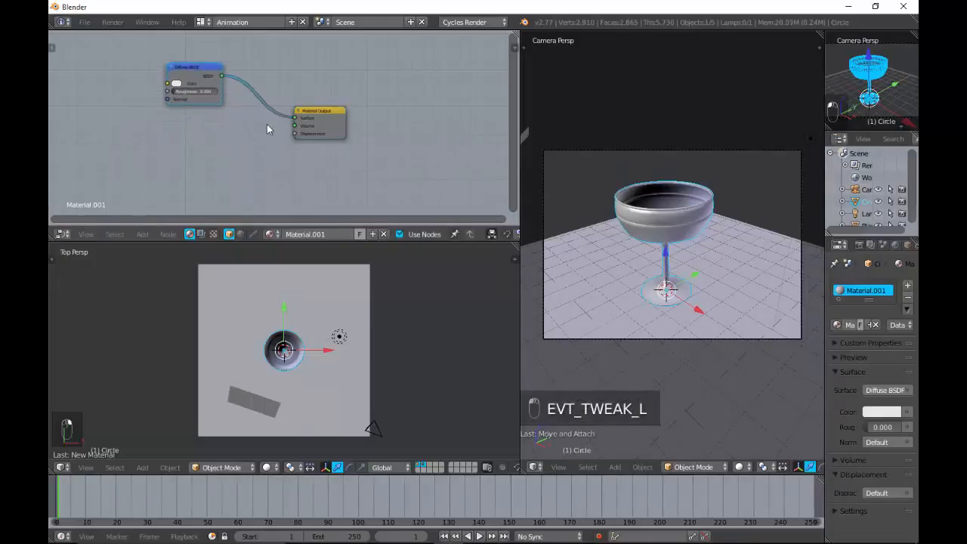
pyautogui.hotkey('shift', 'a')
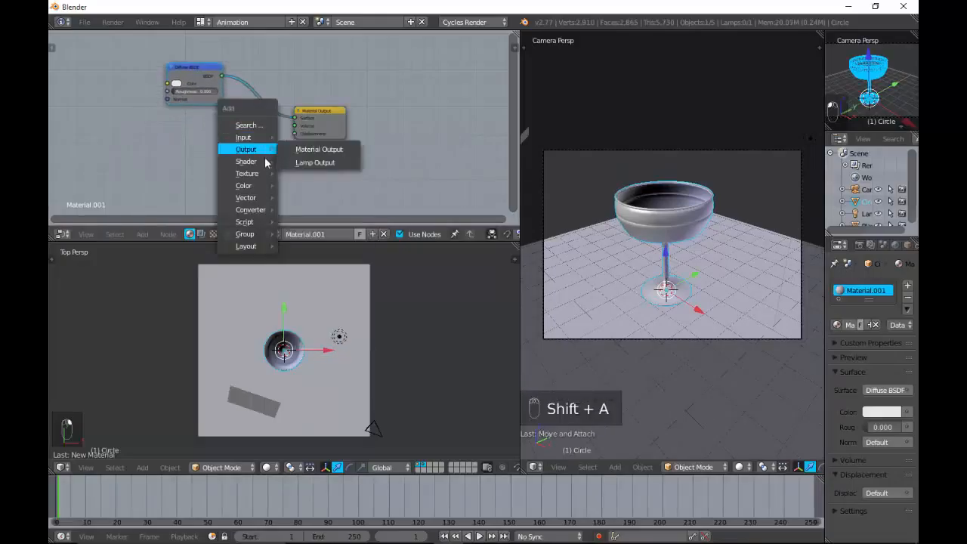
pyautogui.moveTo(266, 162)
pyautogui.click(316, 160)
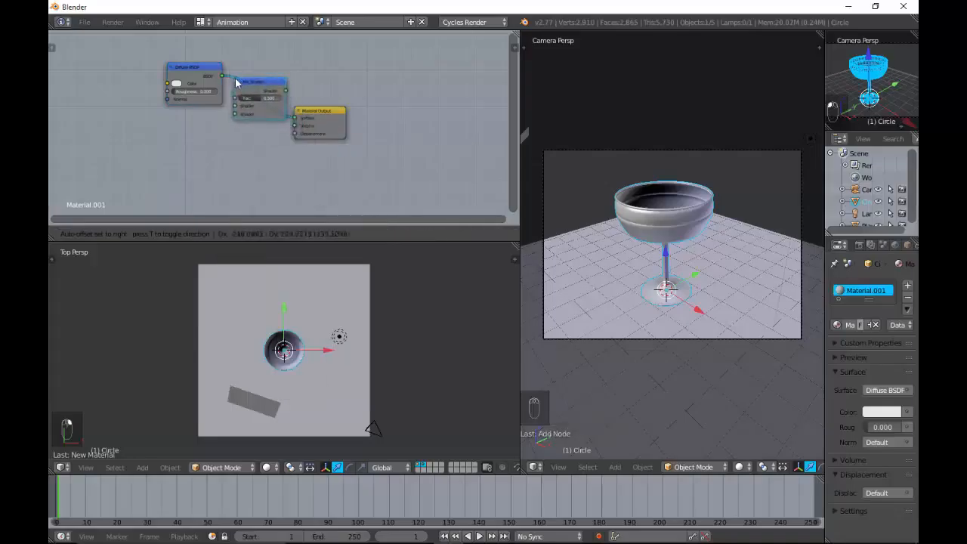
pyautogui.click(248, 79)
pyautogui.hotkey('shift', 'a')
pyautogui.moveTo(156, 128)
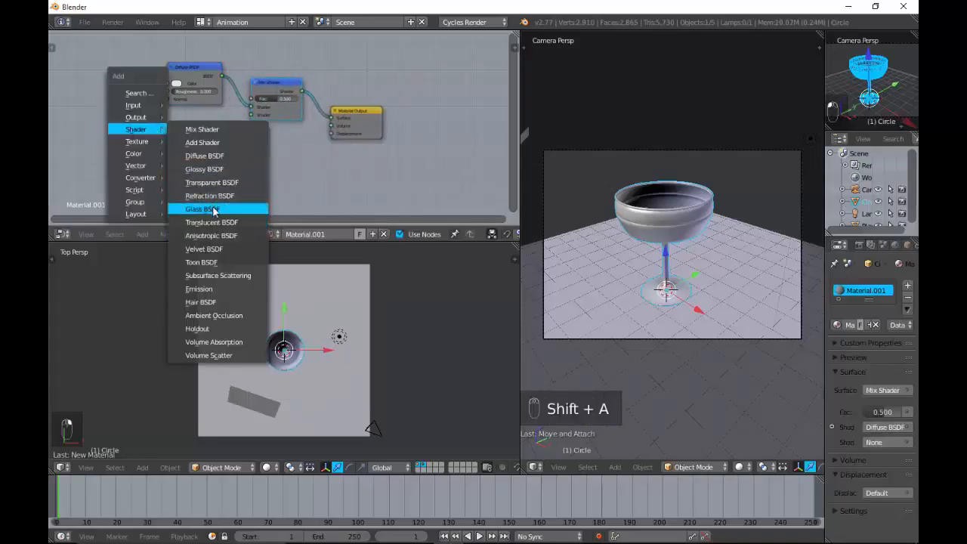
pyautogui.click(205, 168)
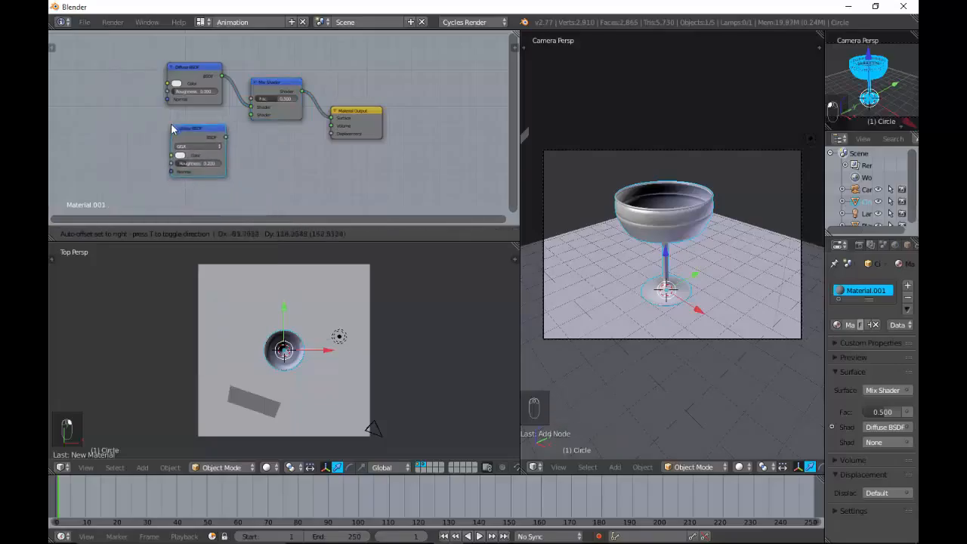
pyautogui.press('Escape')
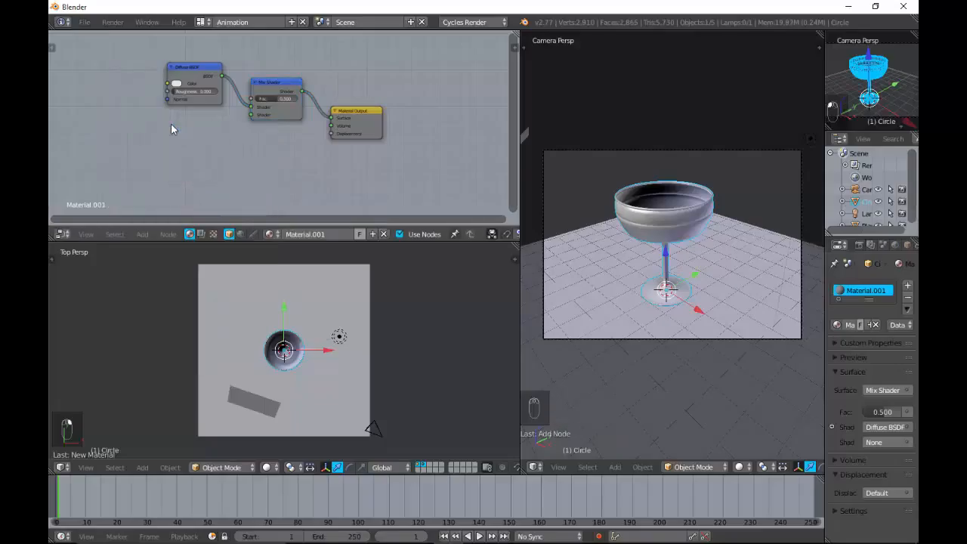
# Add a Glass BSDF node below the Diffuse BSDF and link it to the Mix Shader's second shader input
pyautogui.hotkey('shift', 'a')
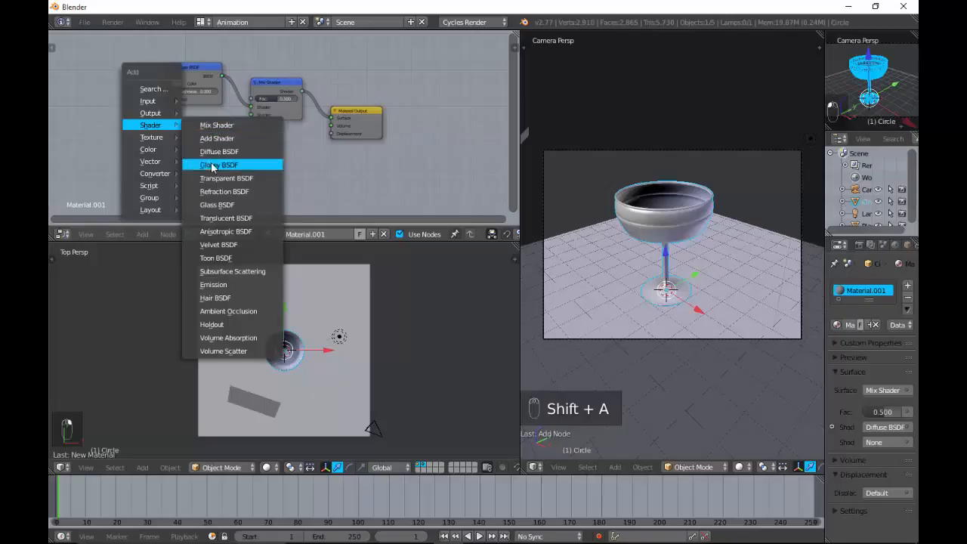
pyautogui.click(253, 205)
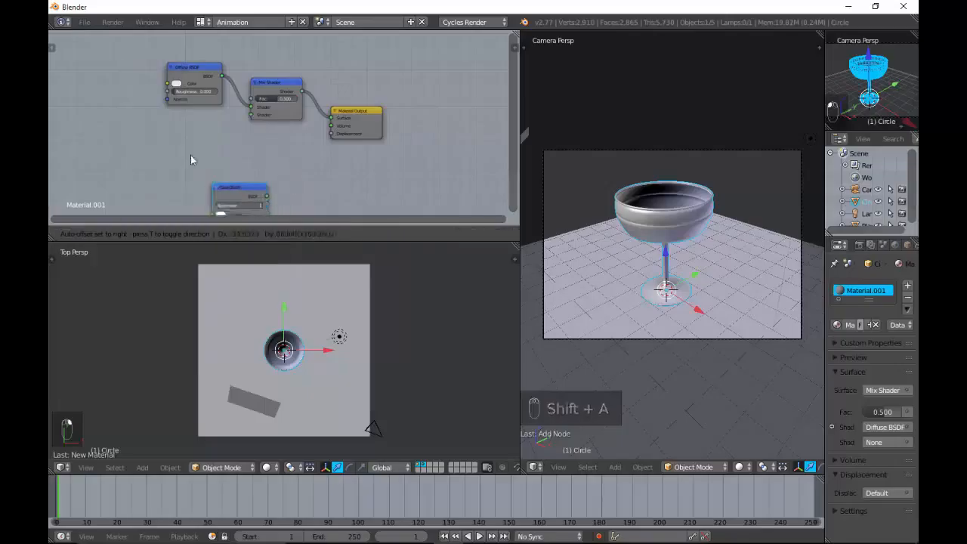
pyautogui.click(161, 123)
pyautogui.click(181, 127)
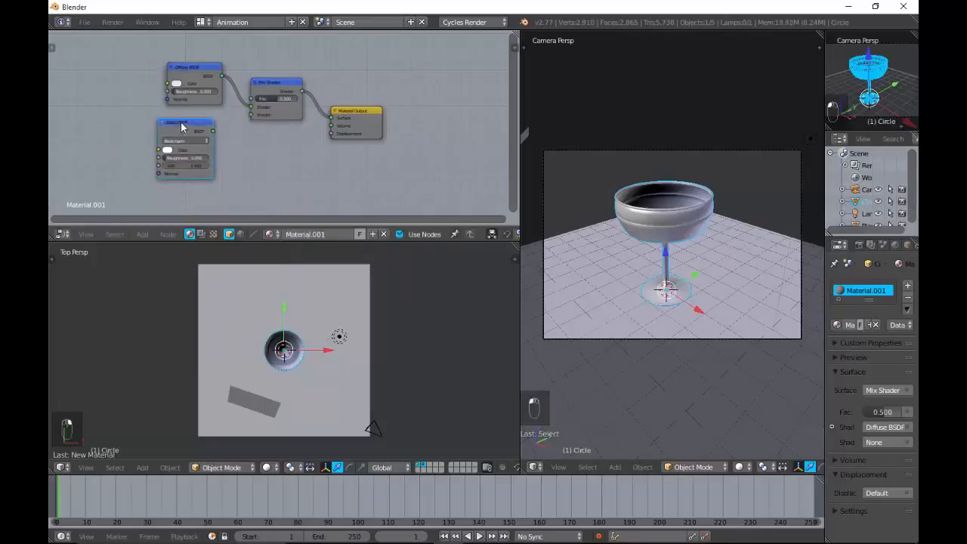
pyautogui.moveTo(181, 126); pyautogui.dragTo(232, 130)
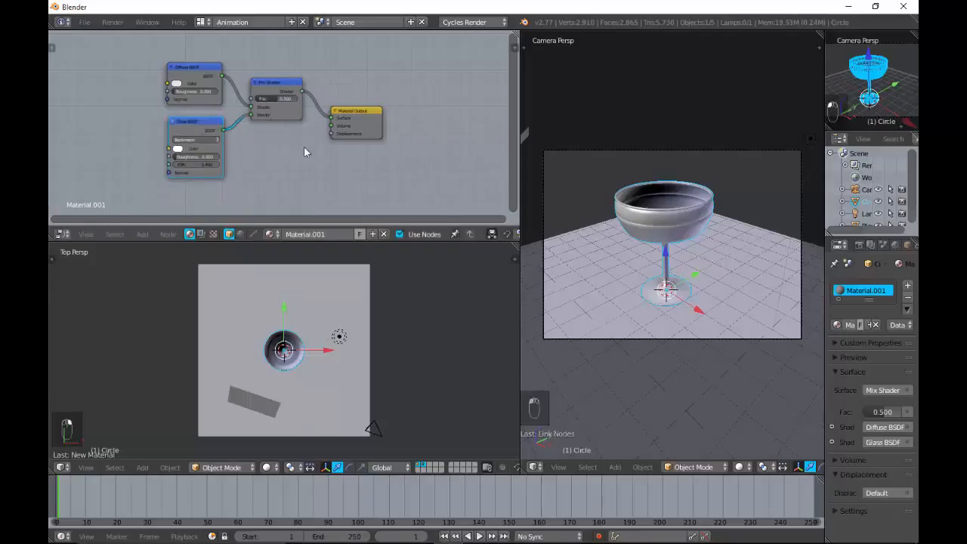
# Add a ColorRamp node and link its Color output to the Glass BSDF's Color input
pyautogui.moveTo(285, 218); pyautogui.dragTo(106, 209)
pyautogui.hotkey('shift', 'a')
pyautogui.moveTo(140, 129)
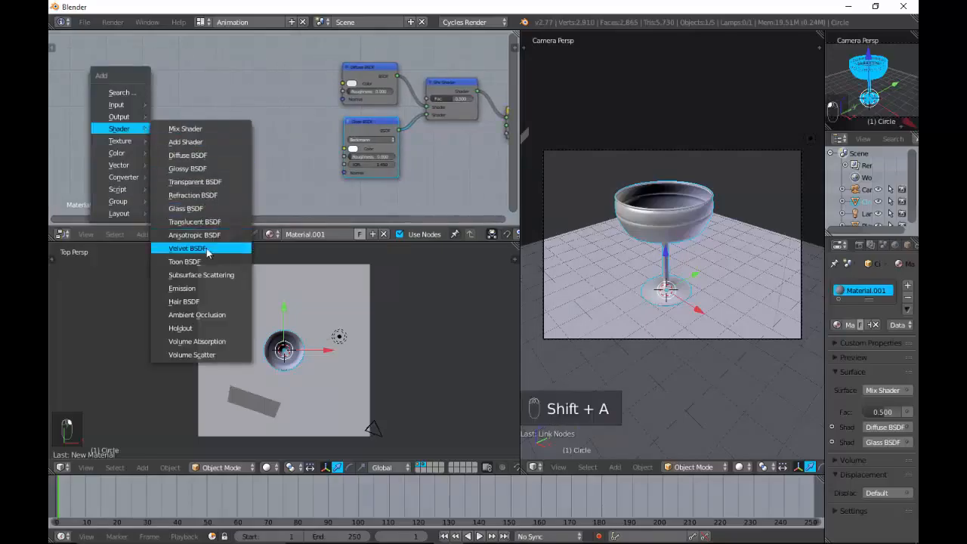
pyautogui.moveTo(134, 178)
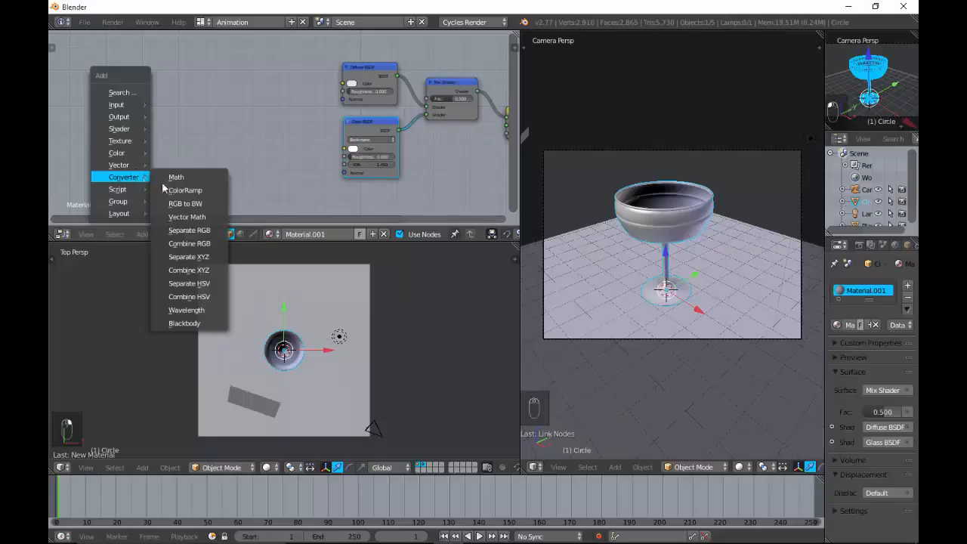
pyautogui.click(183, 192)
pyautogui.click(196, 114)
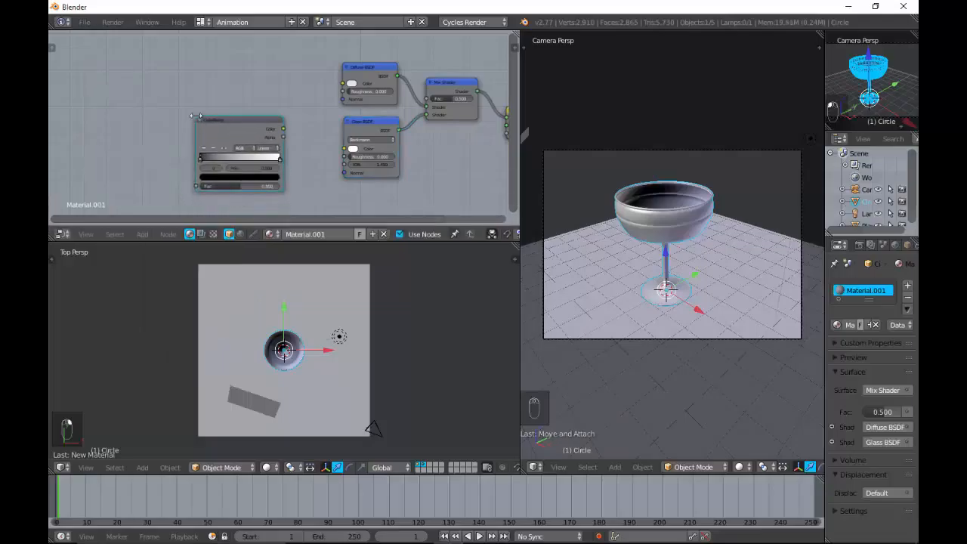
pyautogui.moveTo(282, 128); pyautogui.dragTo(345, 151)
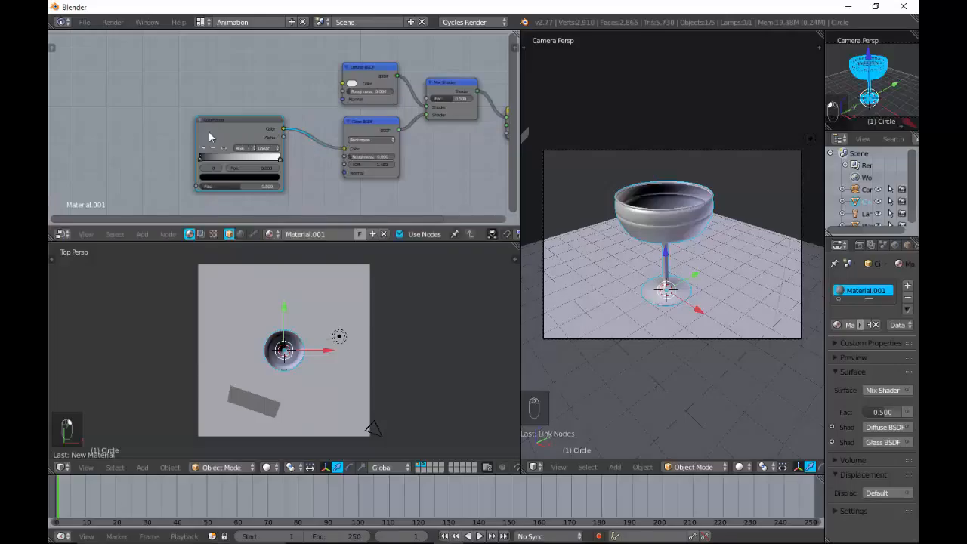
# Add a Texture Coordinate node well before the ColorRamp in the glass material's node tree
pyautogui.moveTo(205, 215); pyautogui.dragTo(49, 197)
pyautogui.hotkey('shift', 'a')
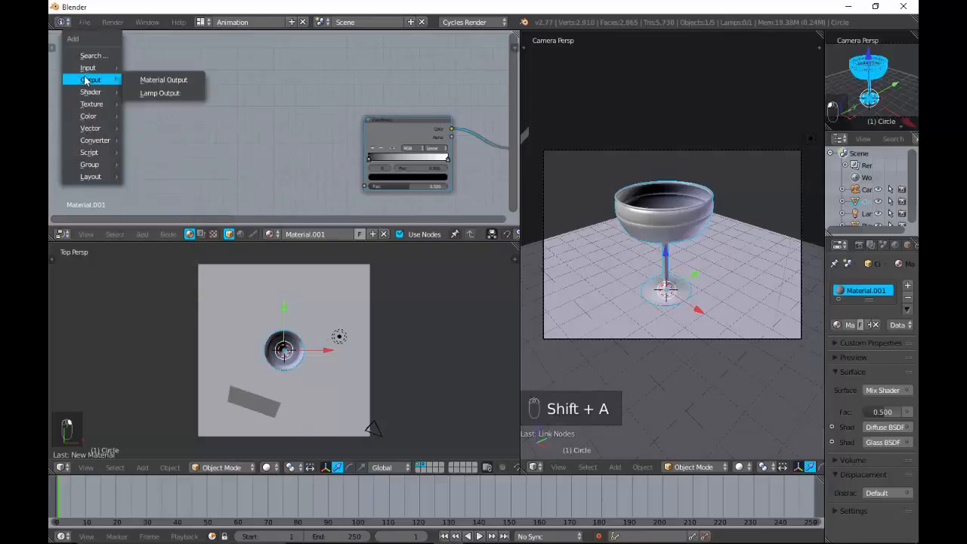
pyautogui.moveTo(94, 104)
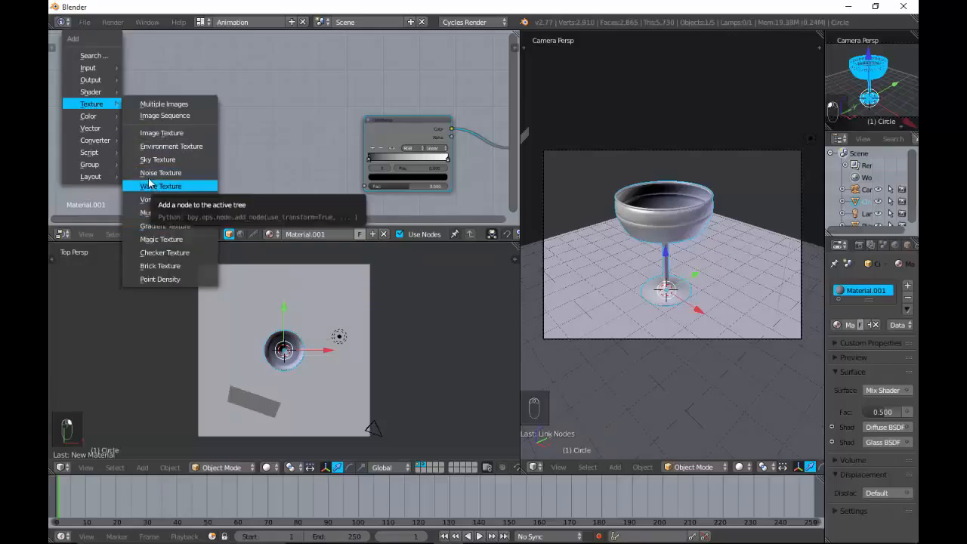
pyautogui.click(177, 103)
pyautogui.click(85, 97)
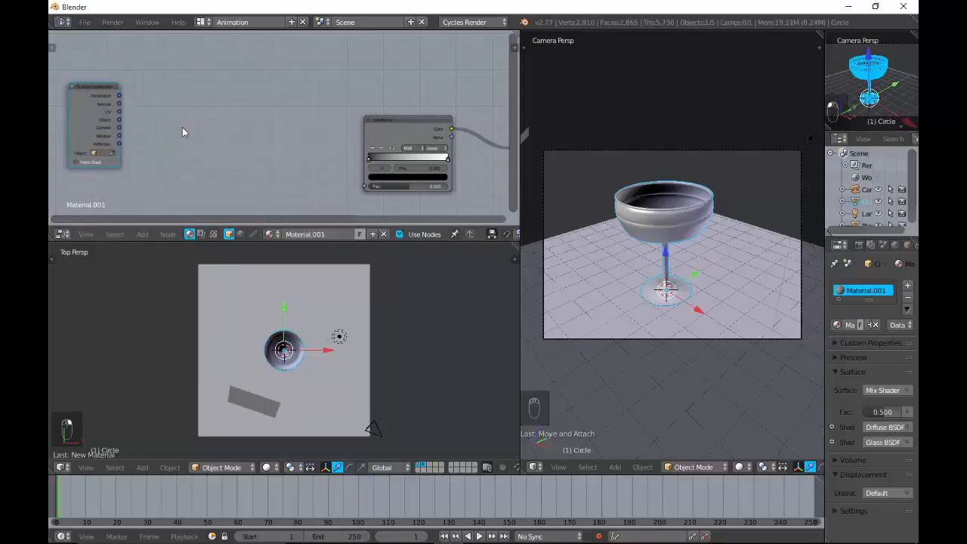
# Add a Mapping node and link the Texture Coordinate's Generated output to its Vector input
pyautogui.hotkey('shift', 'a')
pyautogui.moveTo(181, 194)
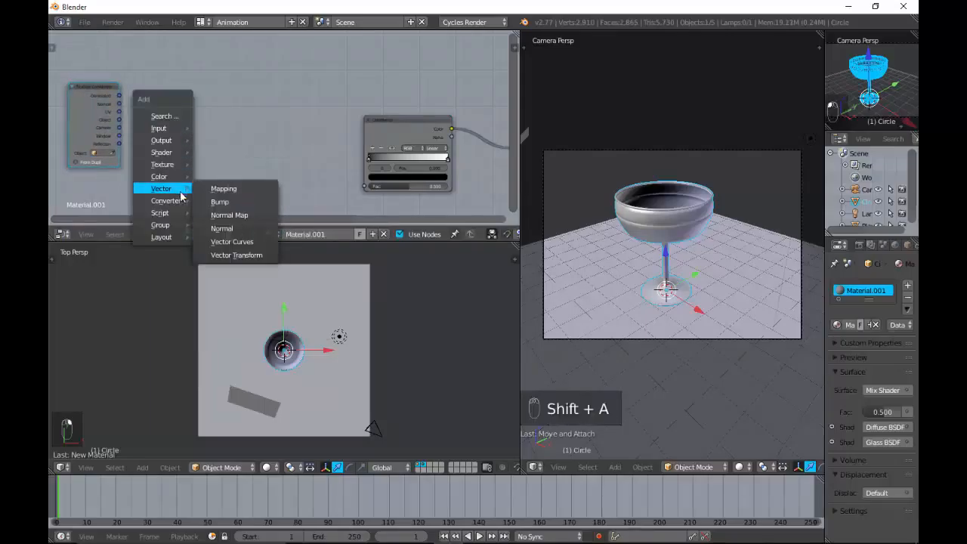
pyautogui.click(235, 193)
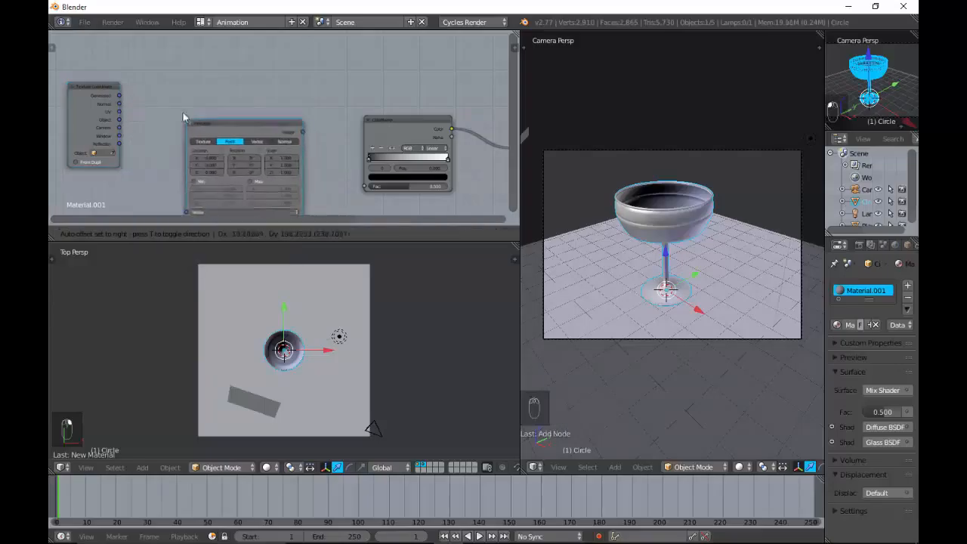
pyautogui.click(149, 85)
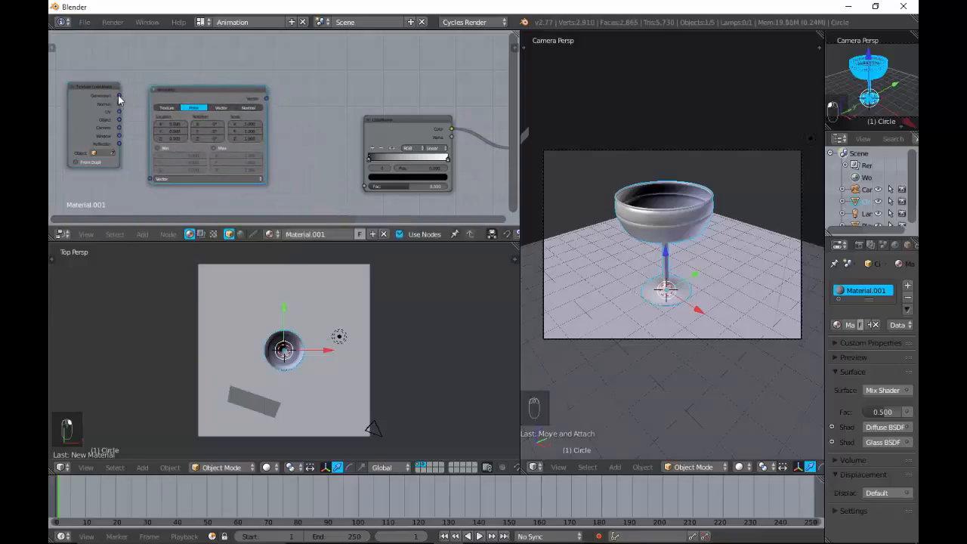
pyautogui.moveTo(117, 95); pyautogui.dragTo(149, 179)
# Add a Gradient Texture node, feed it from the Mapping node's Vector and link its Color output to the ColorRamp's Fac
pyautogui.hotkey('shift', 'a')
pyautogui.moveTo(295, 140)
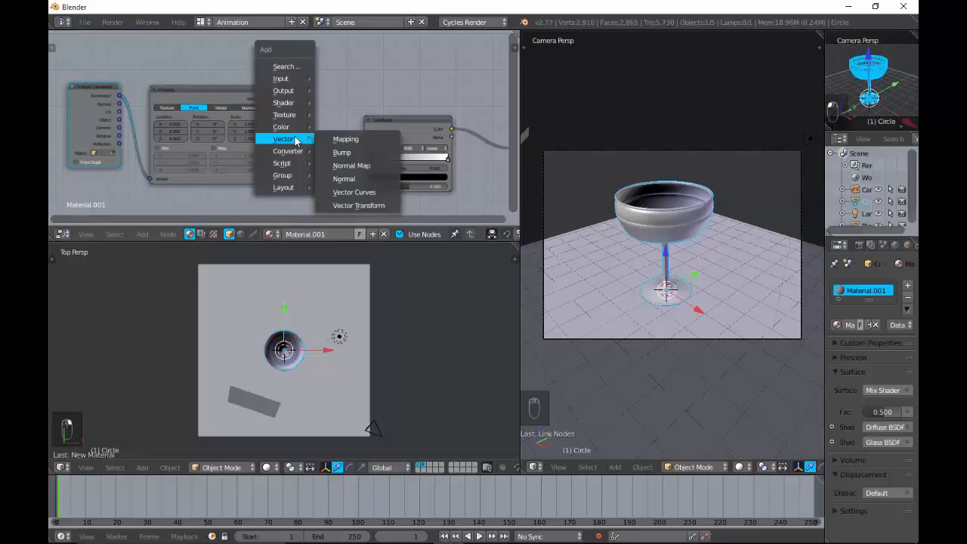
pyautogui.moveTo(295, 115)
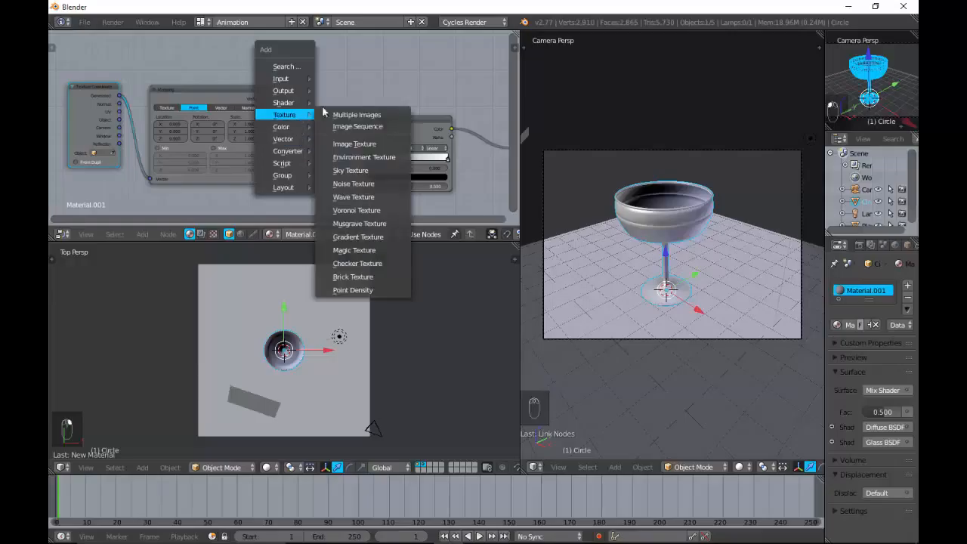
pyautogui.click(356, 236)
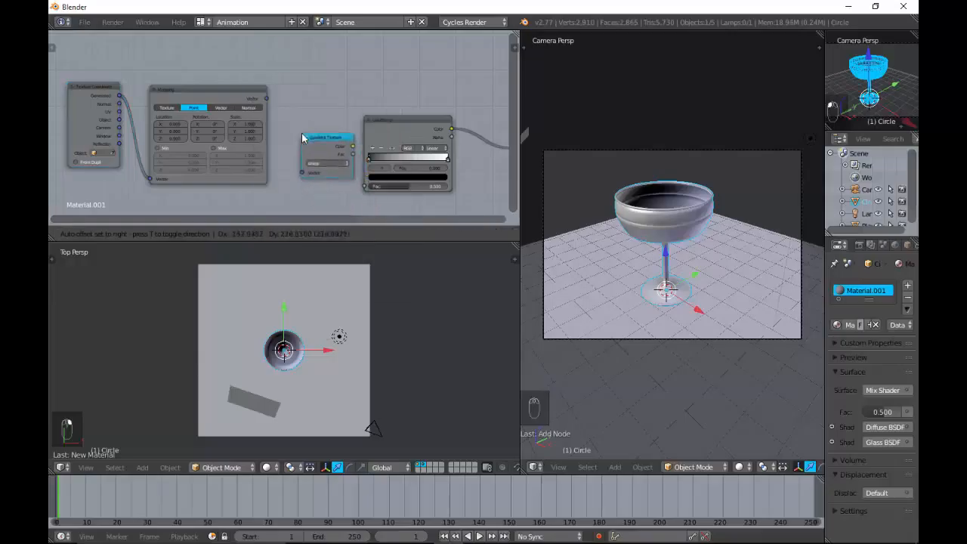
pyautogui.click(296, 126)
pyautogui.moveTo(264, 99); pyautogui.dragTo(295, 166)
pyautogui.moveTo(347, 140); pyautogui.dragTo(365, 185)
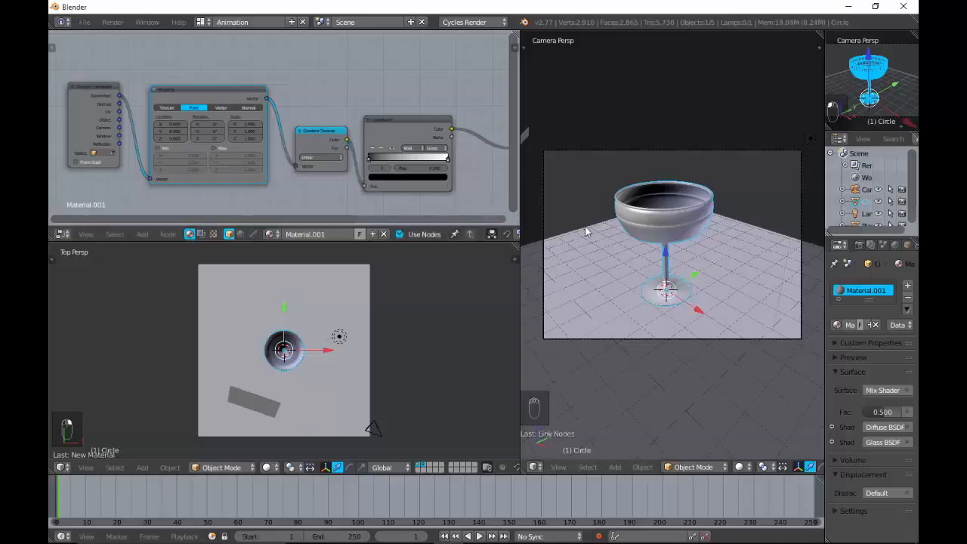
# Widen the material properties area and show the preview of the glass material
pyautogui.press('z')
pyautogui.click(713, 117)
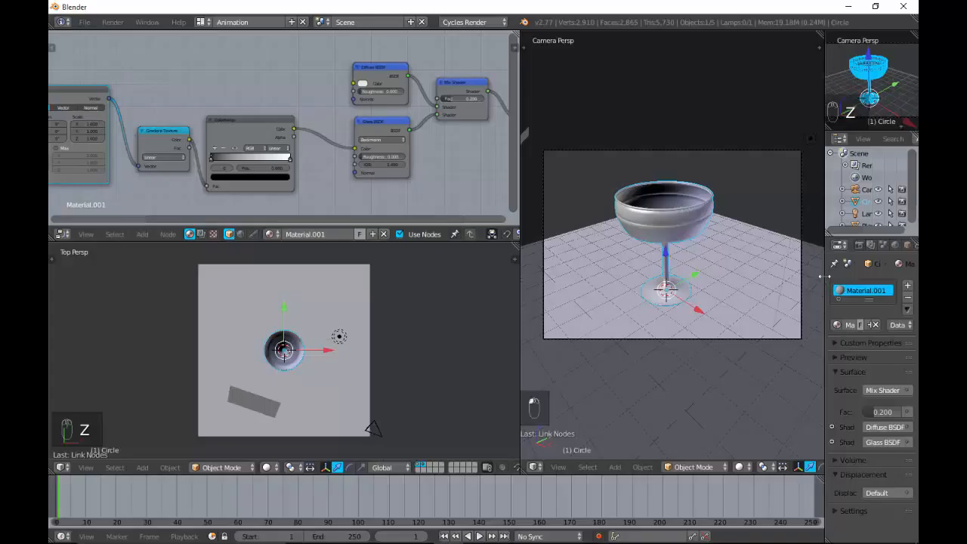
pyautogui.moveTo(824, 275); pyautogui.dragTo(744, 275)
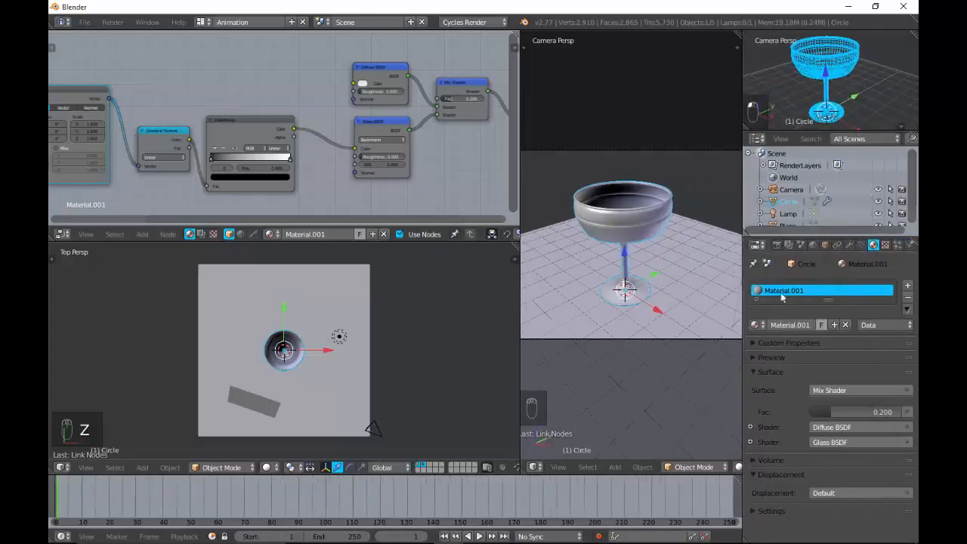
pyautogui.click(754, 357)
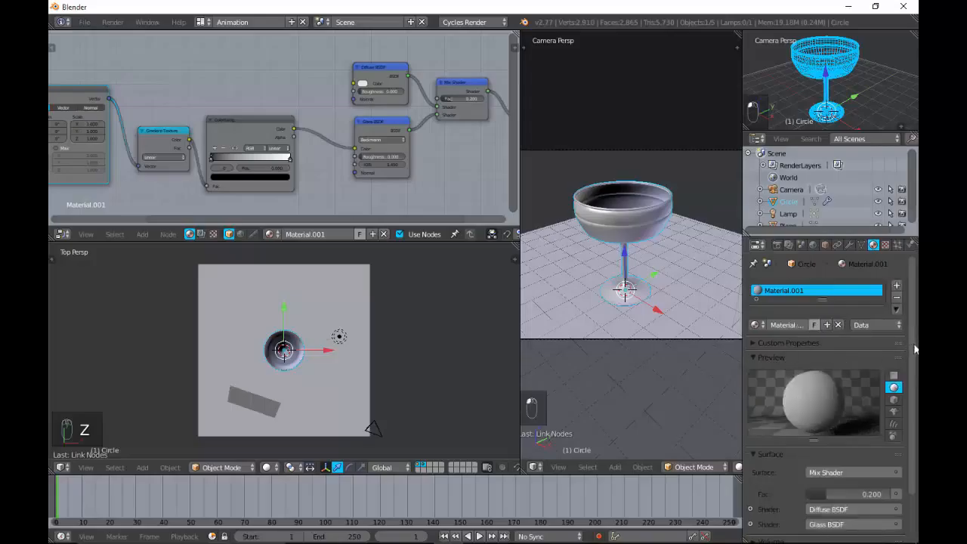
pyautogui.scroll(-2, 909, 333)
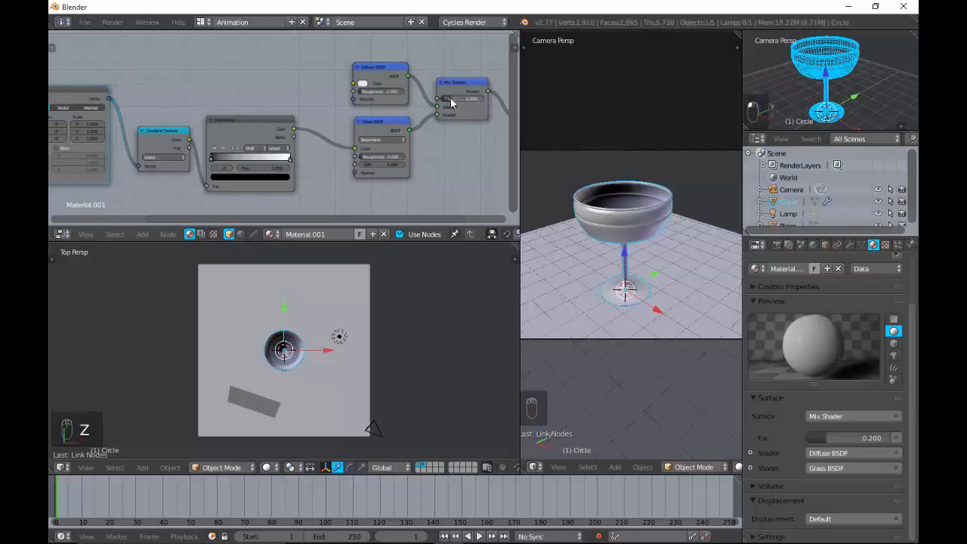
# Try Mix Shader factors of 1.000, 0.773, 0.827, 0.850 and 0.900 on the glass material
pyautogui.moveTo(450, 98); pyautogui.dragTo(486, 98)
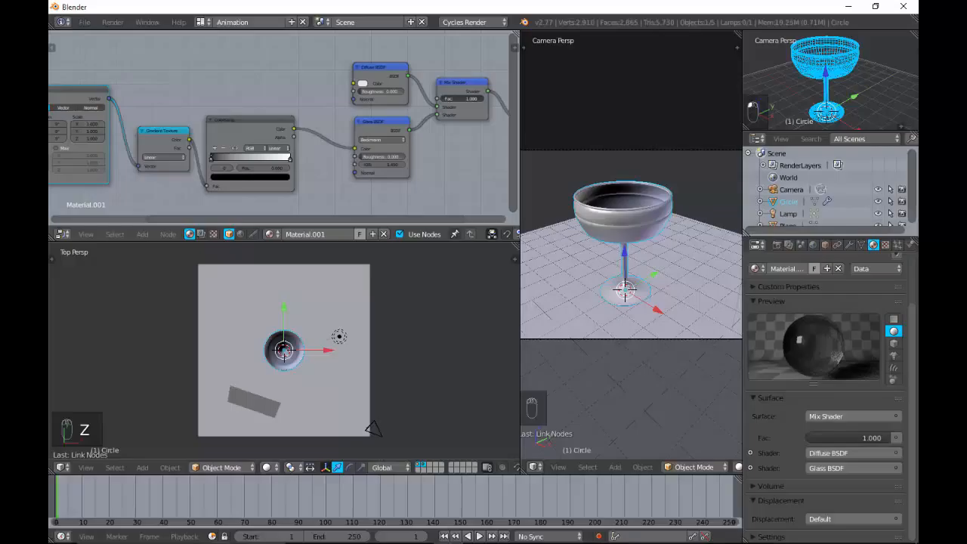
pyautogui.moveTo(869, 437); pyautogui.dragTo(845, 437)
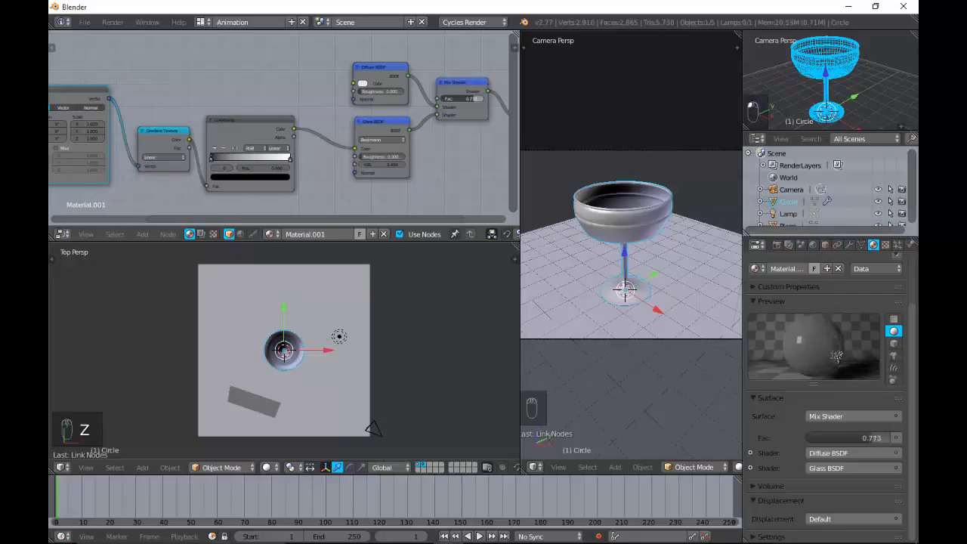
pyautogui.moveTo(849, 437); pyautogui.dragTo(853, 438)
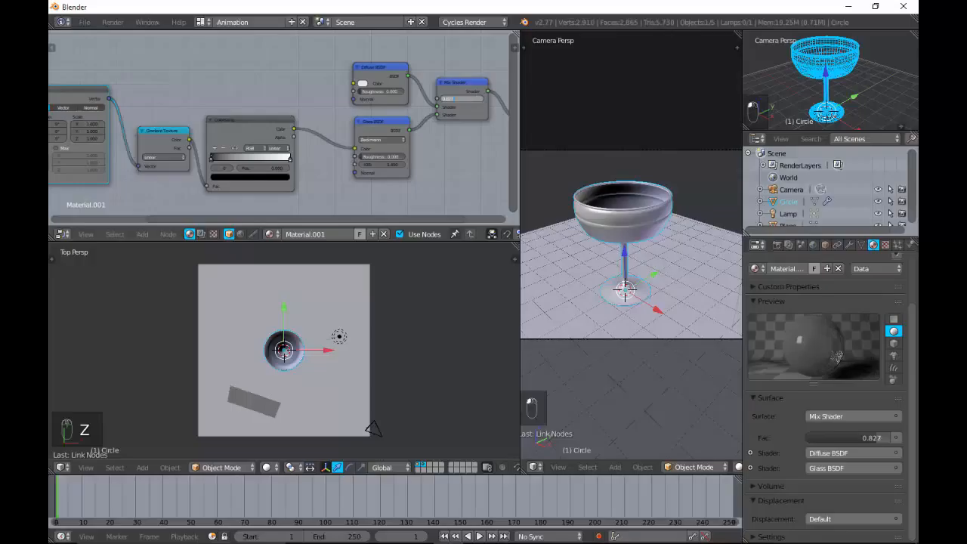
pyautogui.press('BackSpace')
pyautogui.write('5')
pyautogui.press('Return')
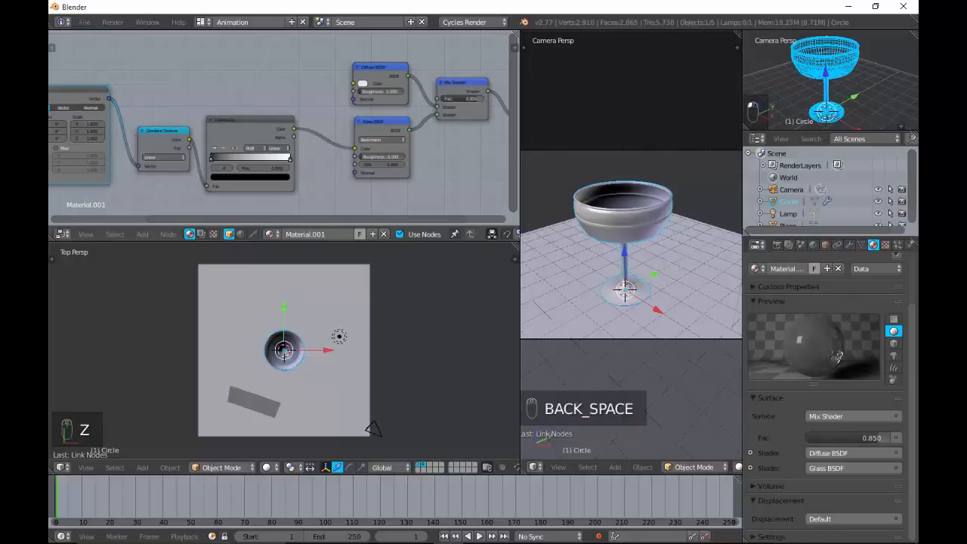
pyautogui.press('BackSpace')
pyautogui.write('9')
pyautogui.press('Return')
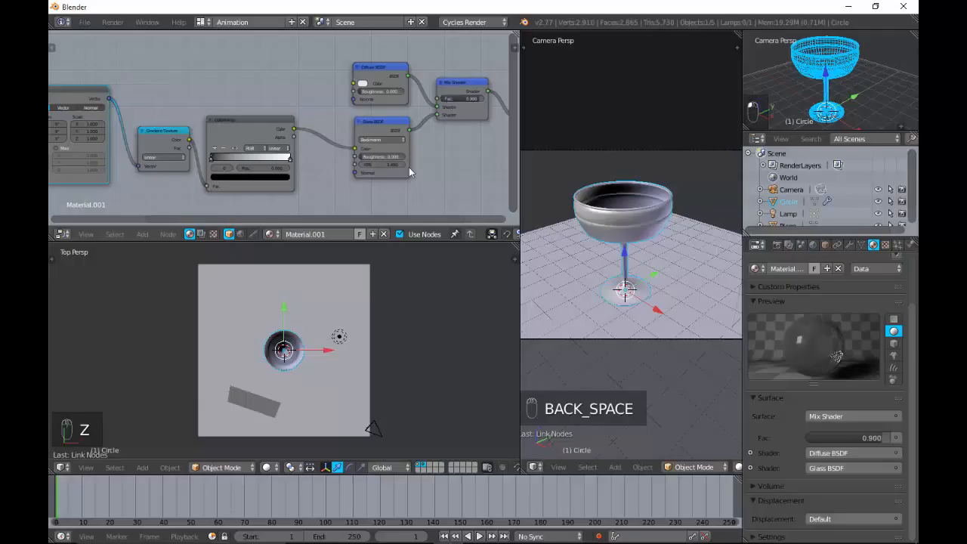
# Set the Mix Shader factor of the glass material to 0.95
pyautogui.click(469, 104)
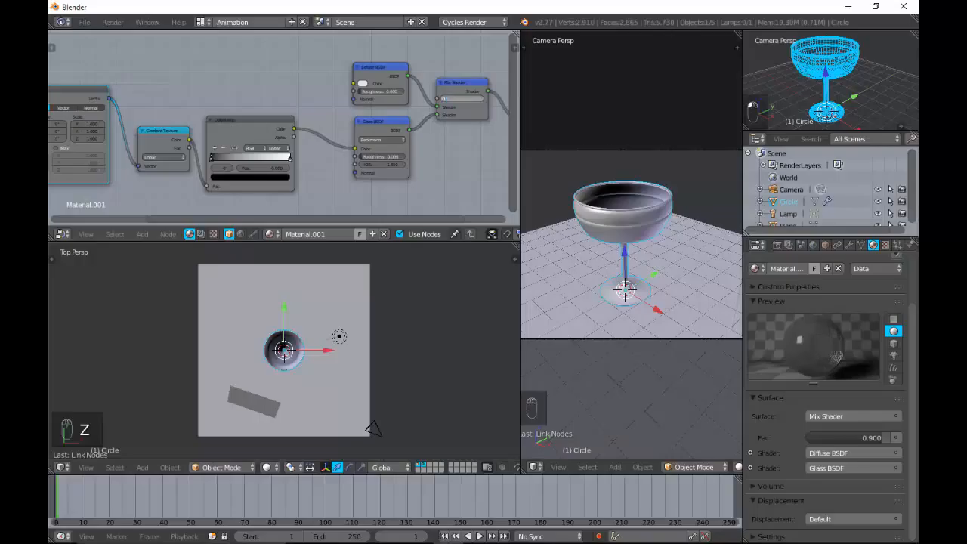
pyautogui.write('0.95')
pyautogui.press('Return')
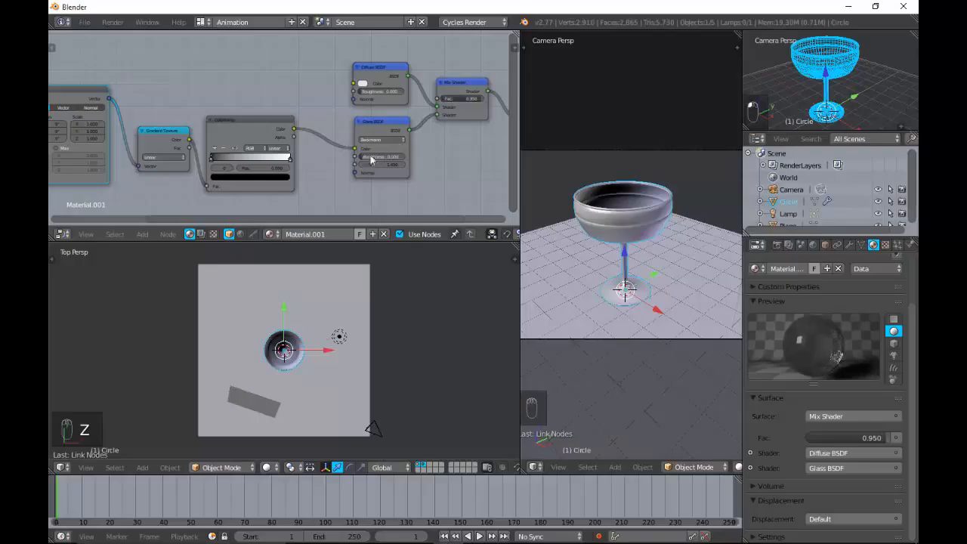
# Add two colour stops to the ColorRamp and shift its white end stop slightly inward
pyautogui.click(215, 148)
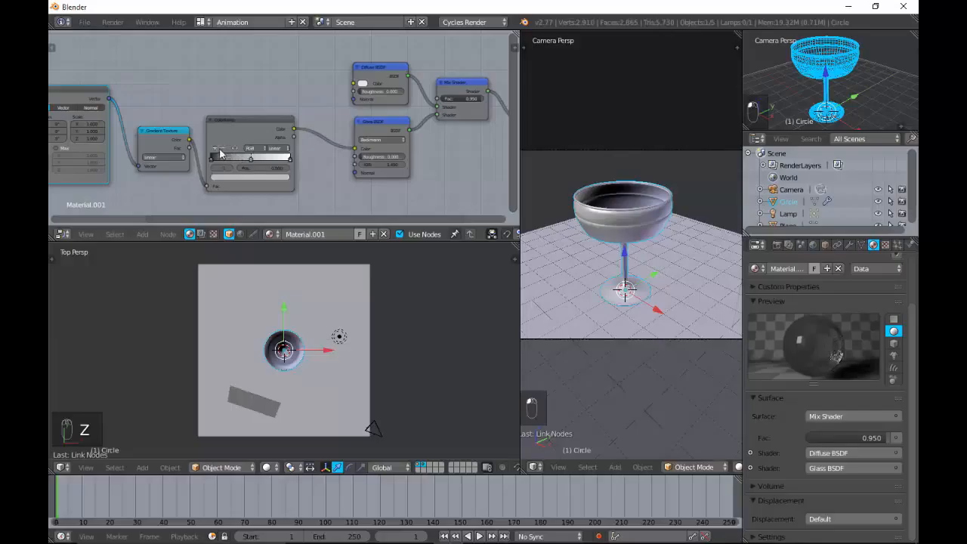
pyautogui.click(217, 149)
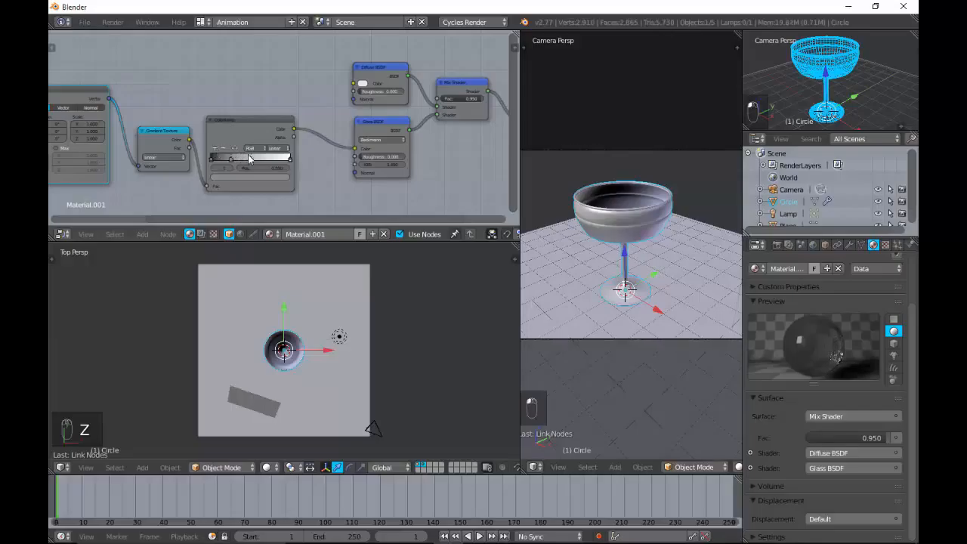
pyautogui.click(289, 161)
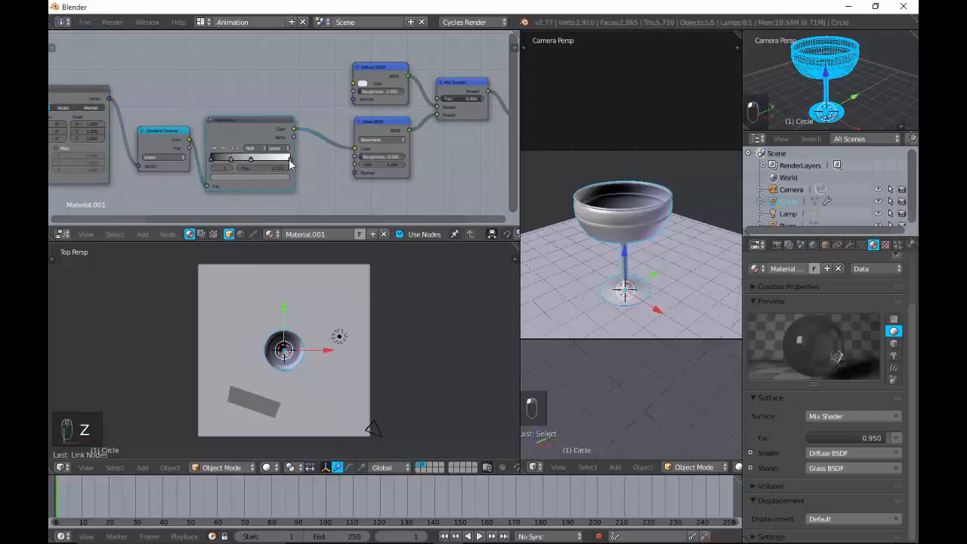
pyautogui.click(290, 161)
pyautogui.moveTo(290, 160); pyautogui.dragTo(287, 160)
pyautogui.click(267, 178)
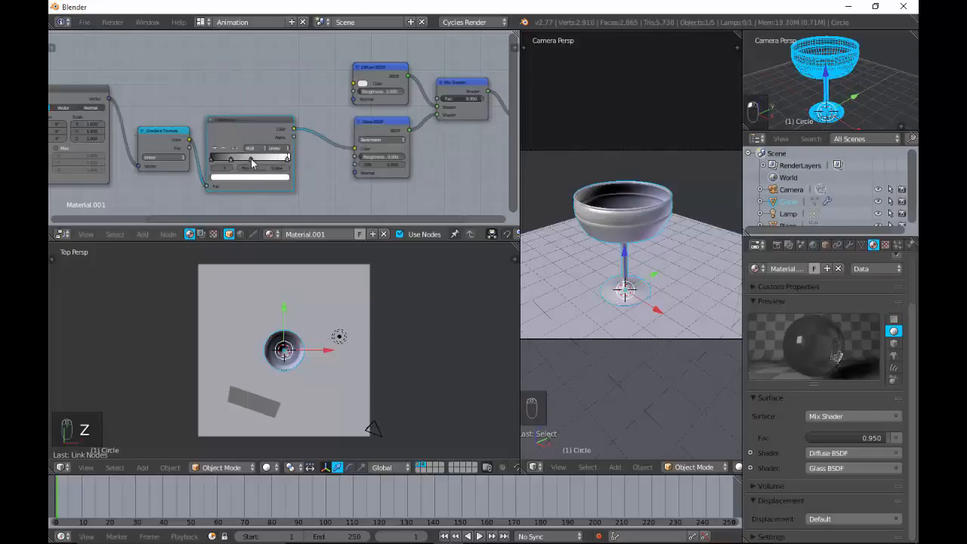
# Shift the ColorRamp's second inner stop toward the white end and colour it blue
pyautogui.moveTo(250, 159); pyautogui.dragTo(262, 162)
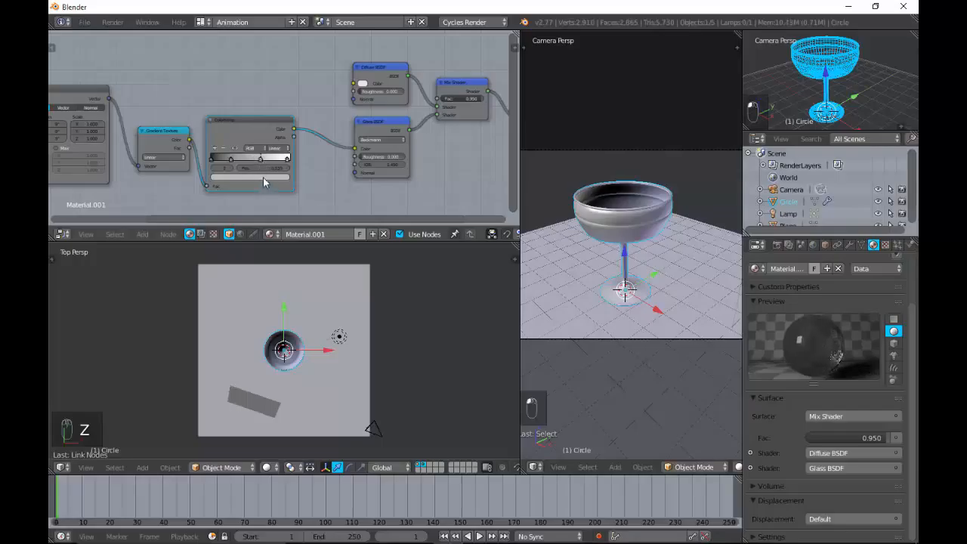
pyautogui.click(263, 177)
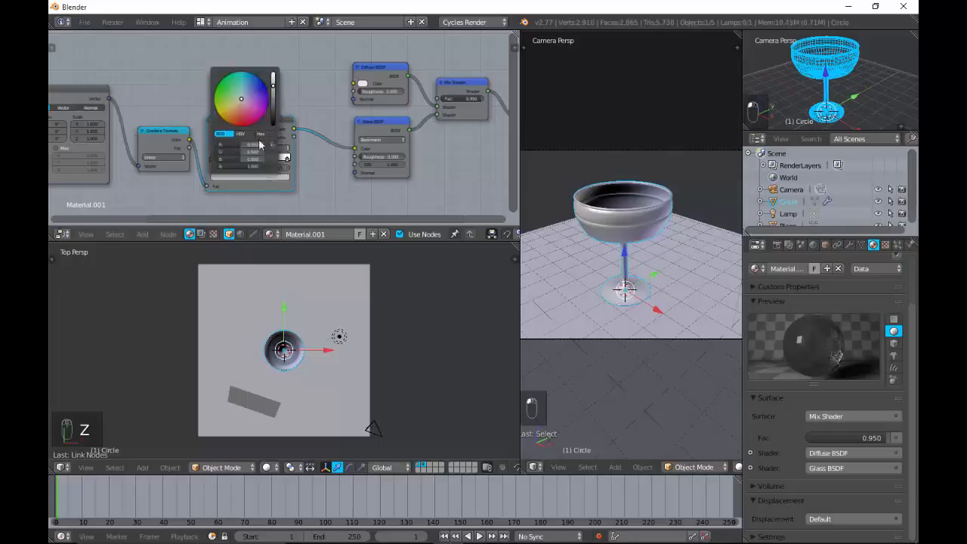
pyautogui.click(257, 85)
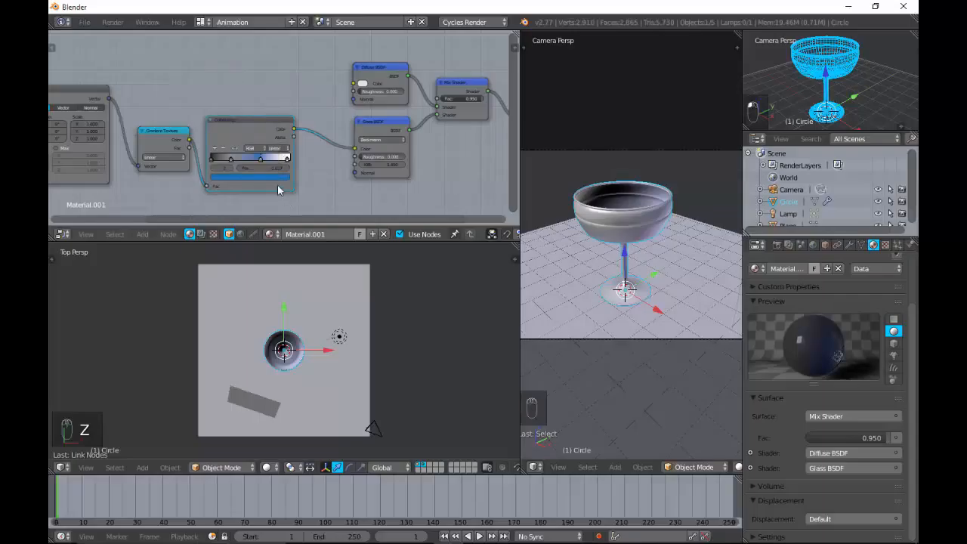
# Move the ColorRamp's first inner stop closer to the blue one and colour it a darker blue
pyautogui.click(232, 162)
pyautogui.moveTo(239, 159); pyautogui.dragTo(243, 160)
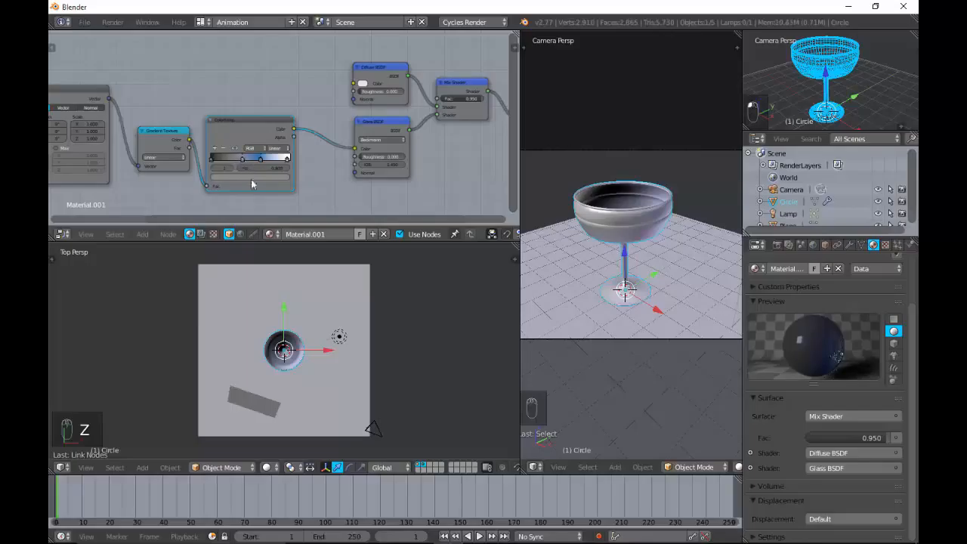
pyautogui.click(255, 180)
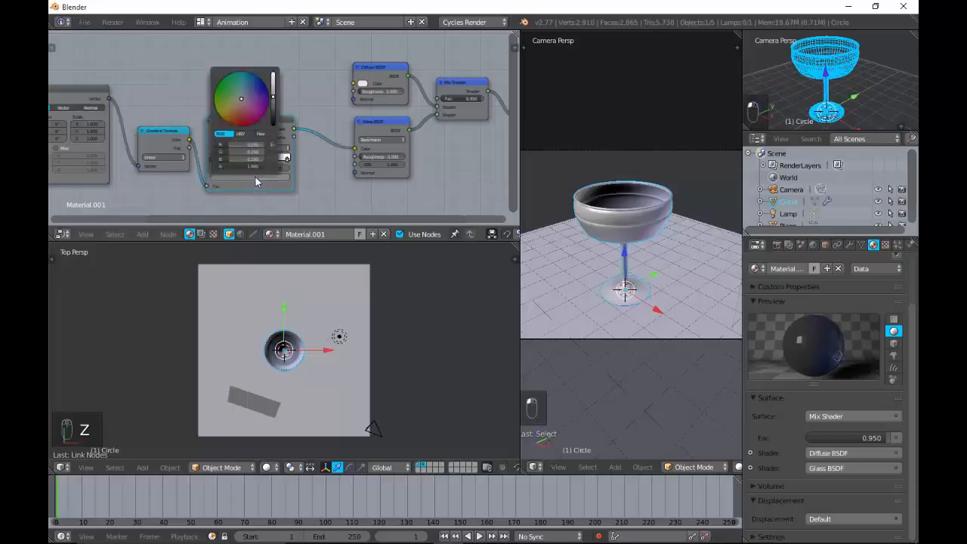
pyautogui.click(251, 77)
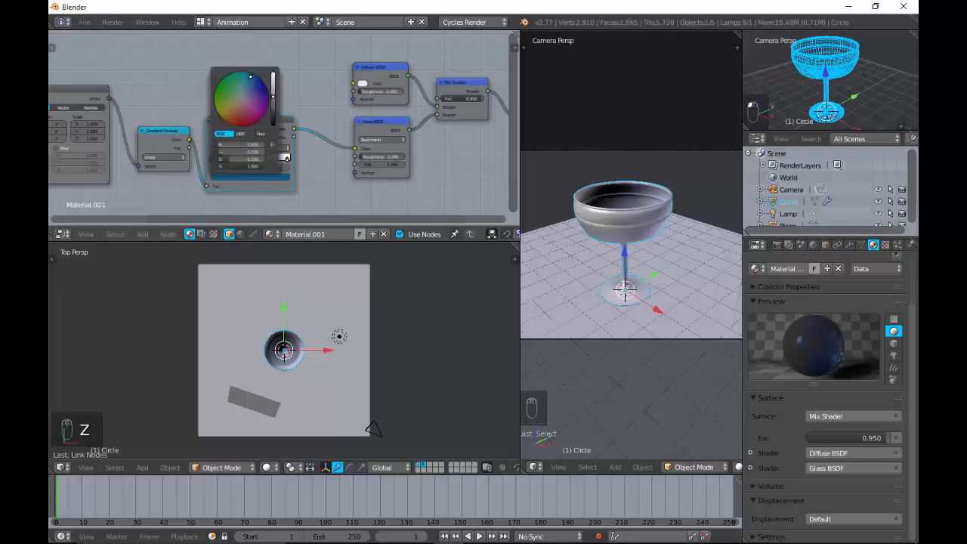
pyautogui.moveTo(273, 99); pyautogui.dragTo(273, 83)
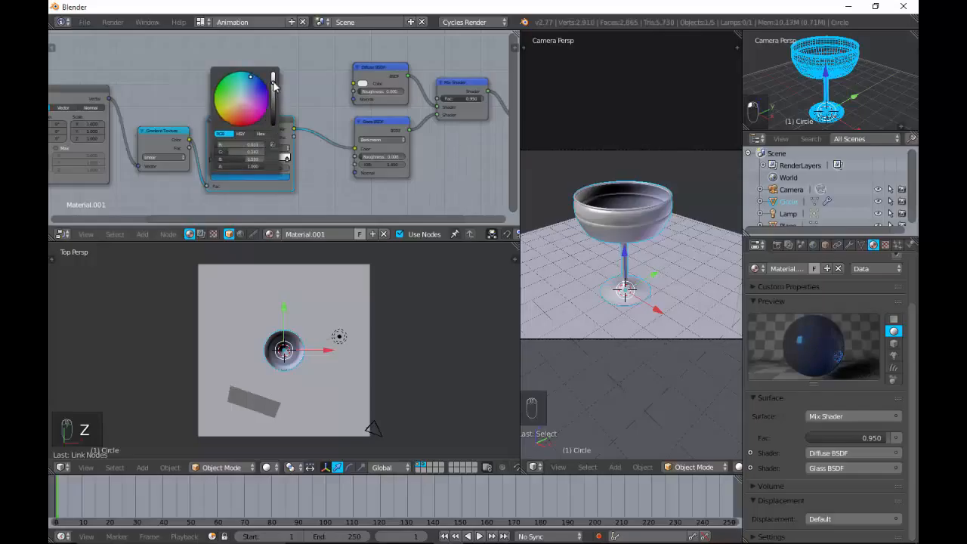
pyautogui.moveTo(272, 83); pyautogui.dragTo(273, 95)
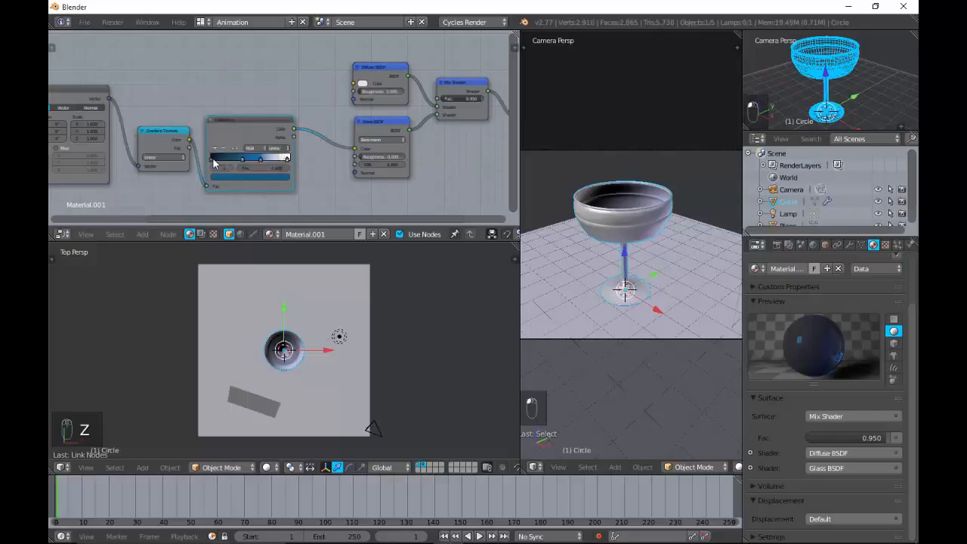
# Change the ColorRamp's black end stop to a pale light blue
pyautogui.click(214, 159)
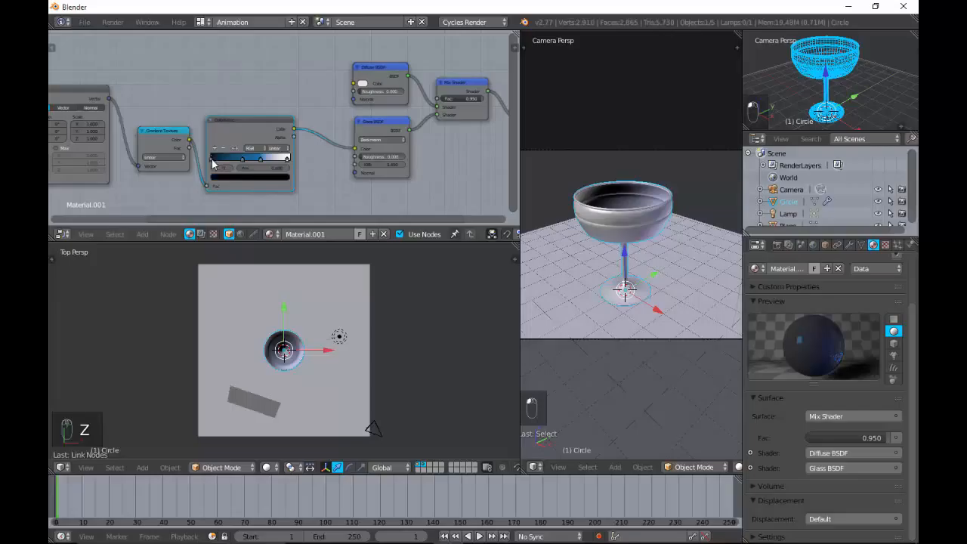
pyautogui.click(249, 177)
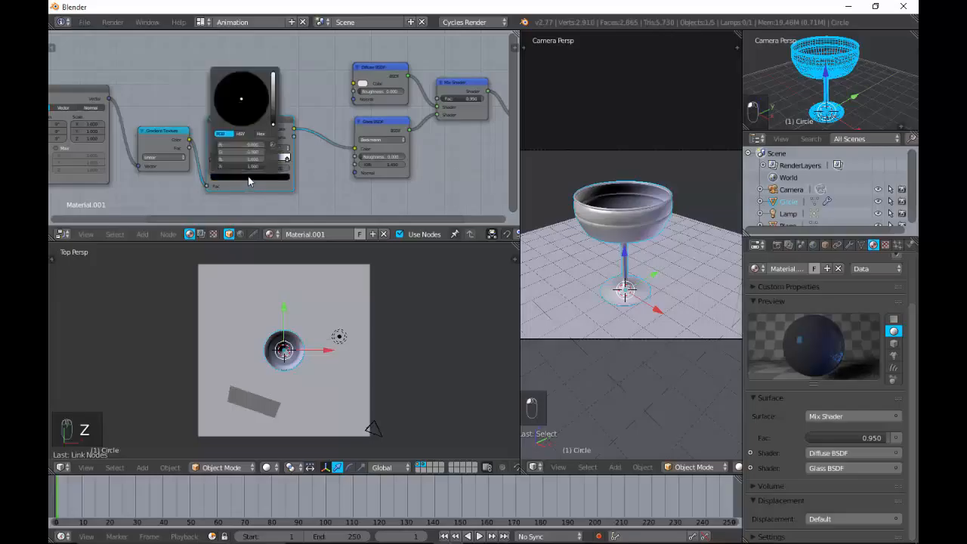
pyautogui.click(274, 83)
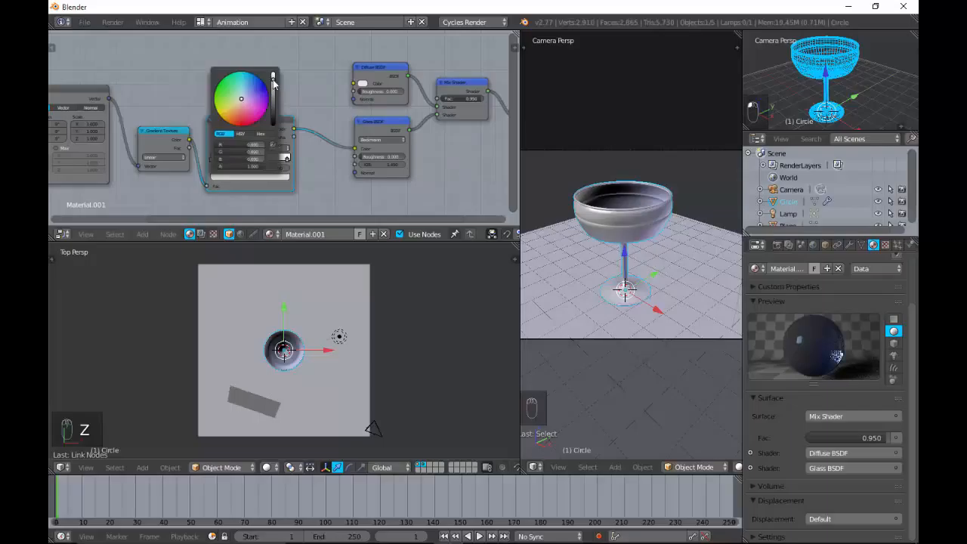
pyautogui.moveTo(272, 79); pyautogui.dragTo(244, 90)
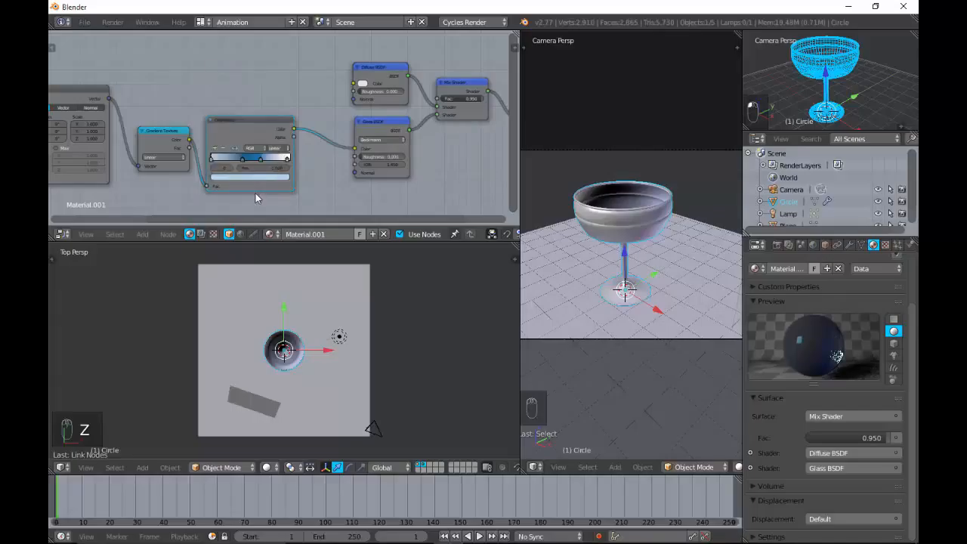
# Add a stop between the pale and dark blue ones, colour it medium periwinkle blue and shift it next to the dark blue stop
pyautogui.click(244, 159)
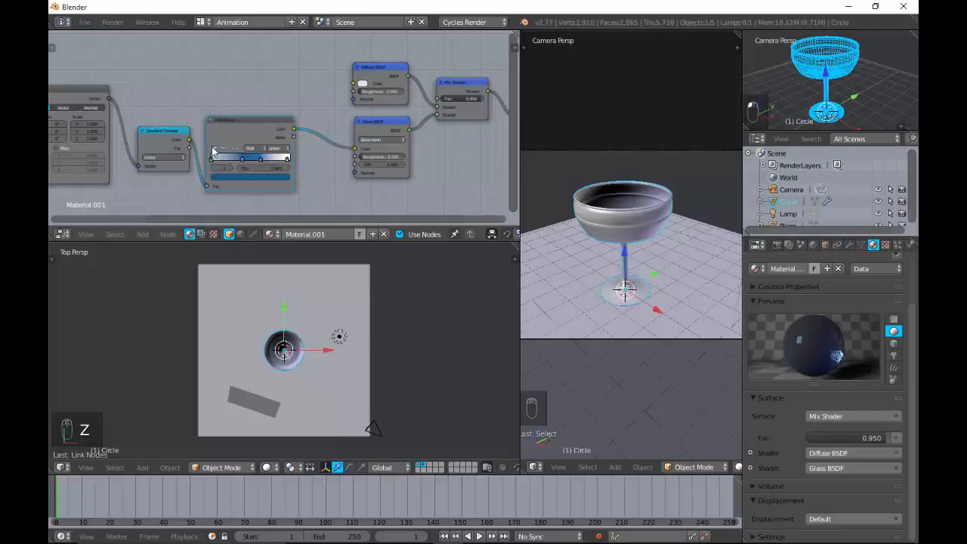
pyautogui.click(217, 158)
pyautogui.click(236, 176)
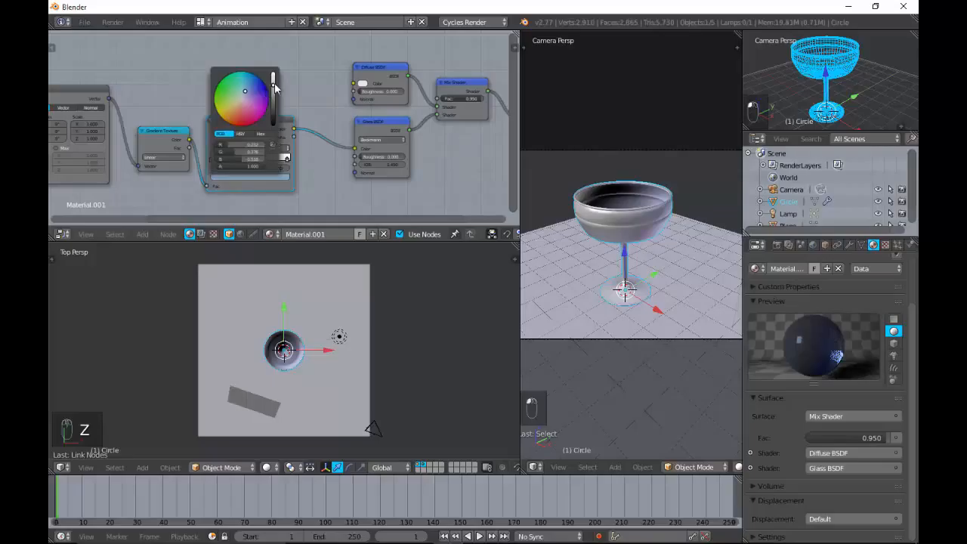
pyautogui.moveTo(274, 90)
pyautogui.mouseDown()
pyautogui.moveTo(274, 73)
pyautogui.moveTo(258, 92)
pyautogui.moveTo(249, 88)
pyautogui.mouseUp()
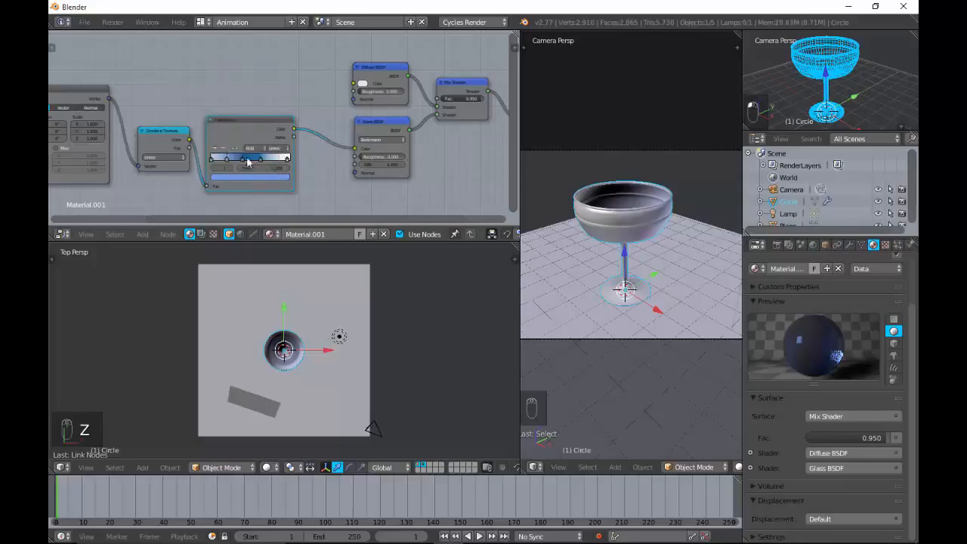
pyautogui.moveTo(272, 156); pyautogui.dragTo(240, 167)
# Recolour the two central ColorRamp stops to a deep, more saturated royal blue
pyautogui.click(241, 159)
pyautogui.click(254, 178)
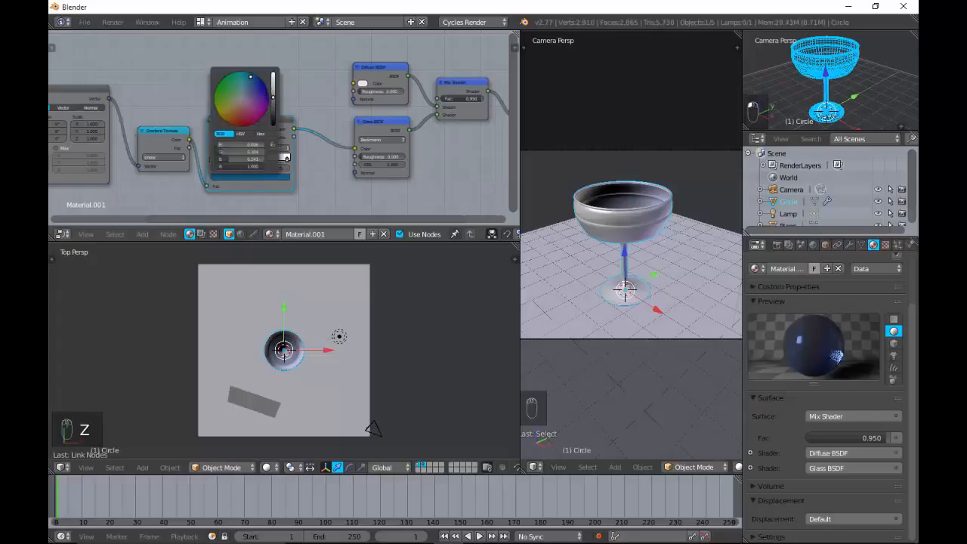
pyautogui.moveTo(273, 97); pyautogui.dragTo(260, 80)
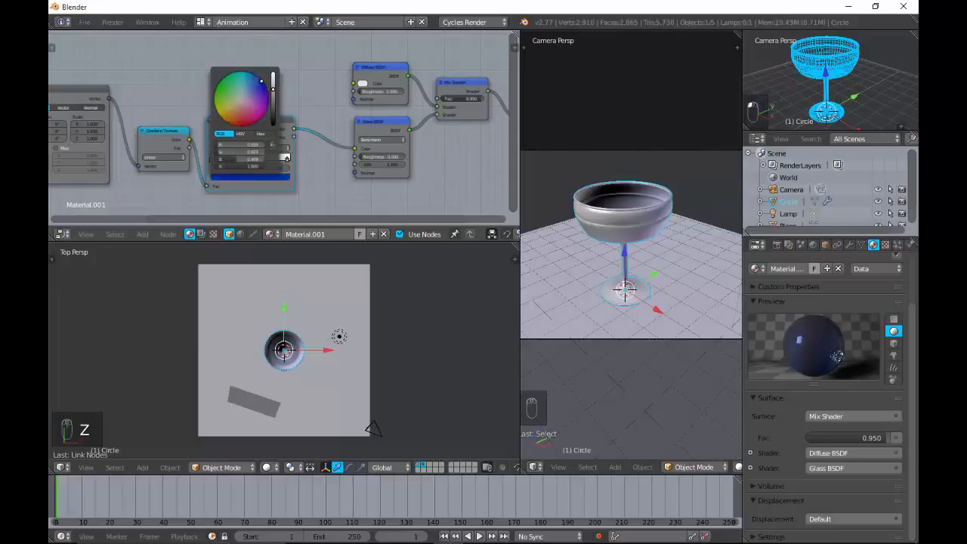
pyautogui.click(263, 159)
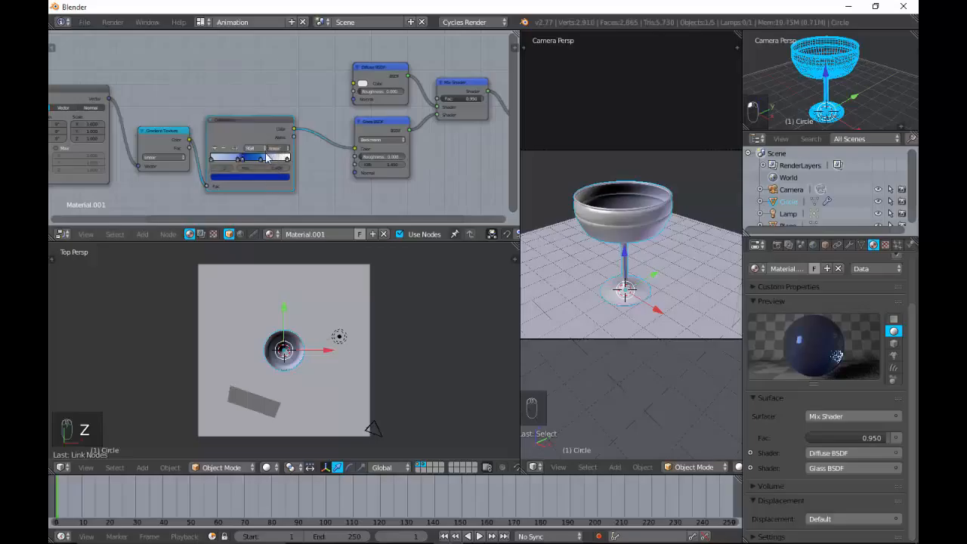
pyautogui.click(262, 160)
pyautogui.click(261, 177)
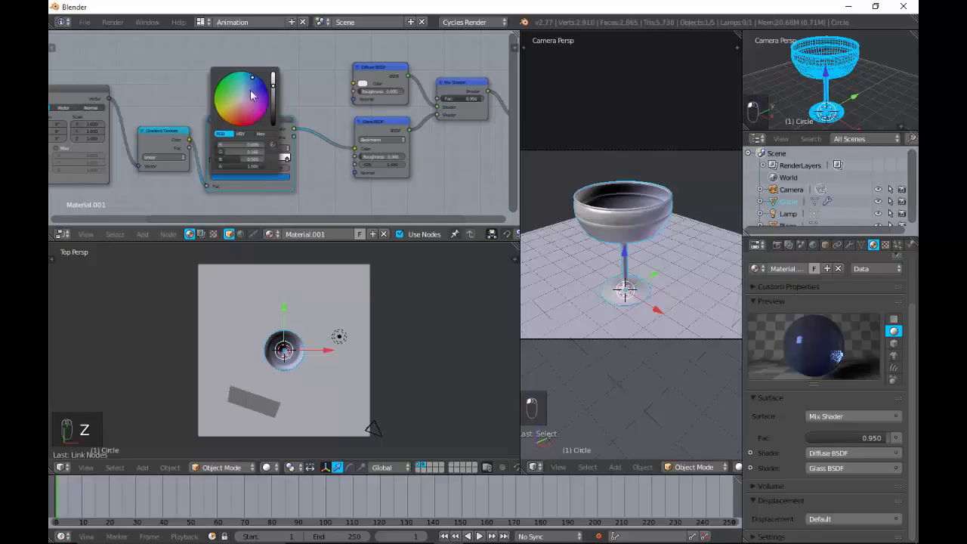
pyautogui.moveTo(253, 77); pyautogui.dragTo(261, 83)
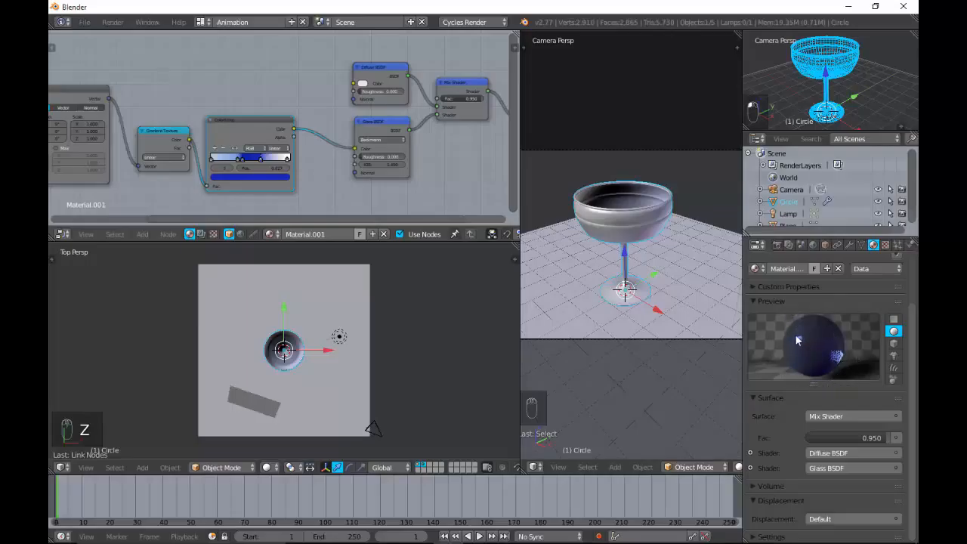
# Move the pale blue end stop to a position of about 0.26 and make its blue slightly more saturated
pyautogui.moveTo(261, 159); pyautogui.dragTo(212, 162)
pyautogui.press('g')
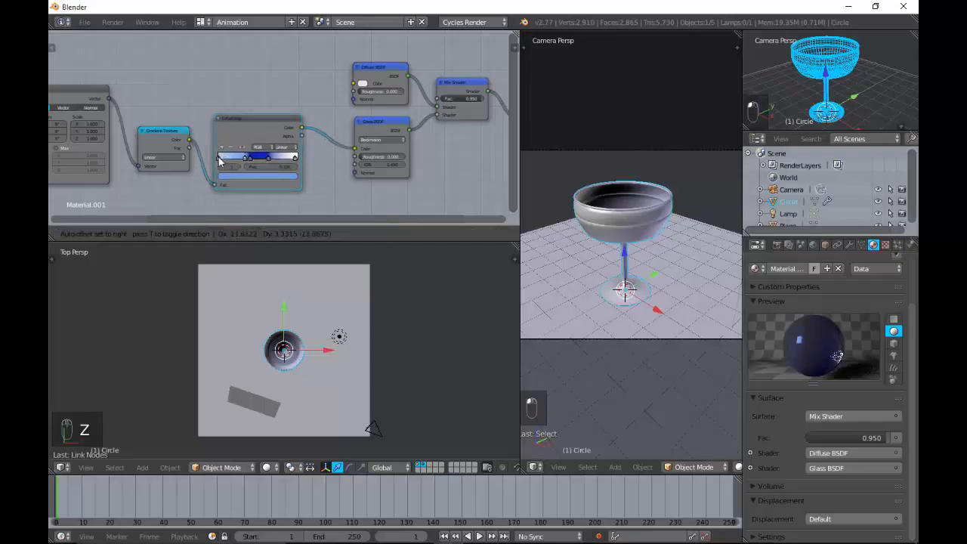
pyautogui.click(217, 161)
pyautogui.moveTo(216, 161); pyautogui.dragTo(239, 161)
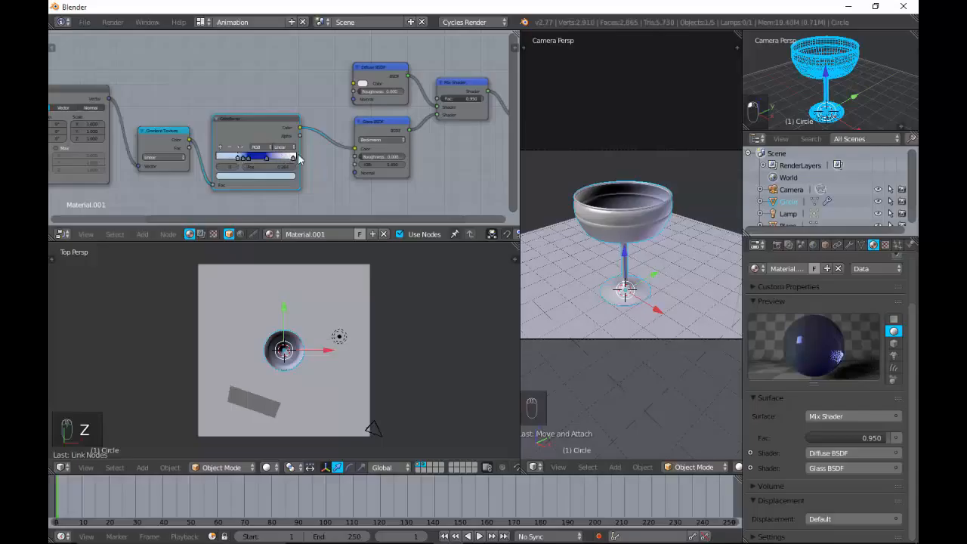
pyautogui.click(239, 181)
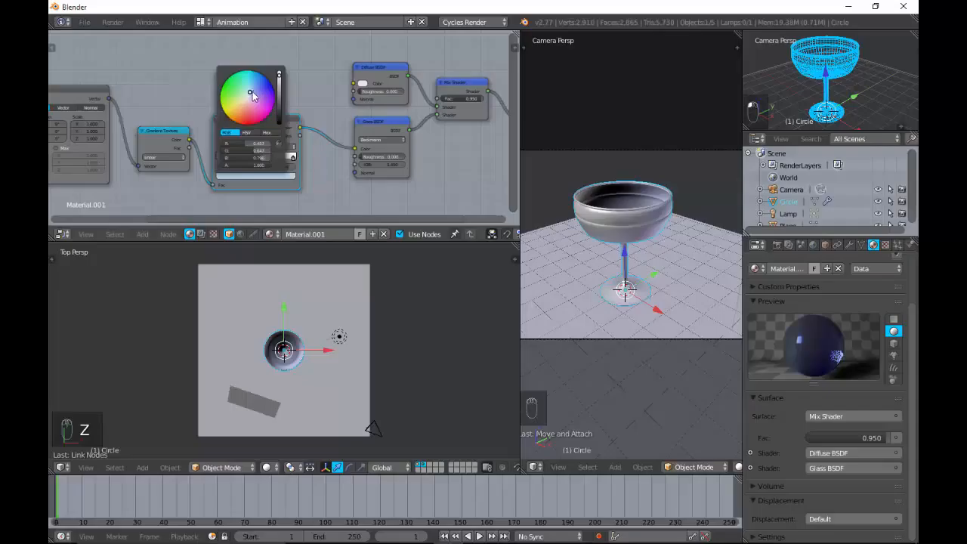
pyautogui.moveTo(251, 92); pyautogui.dragTo(253, 89)
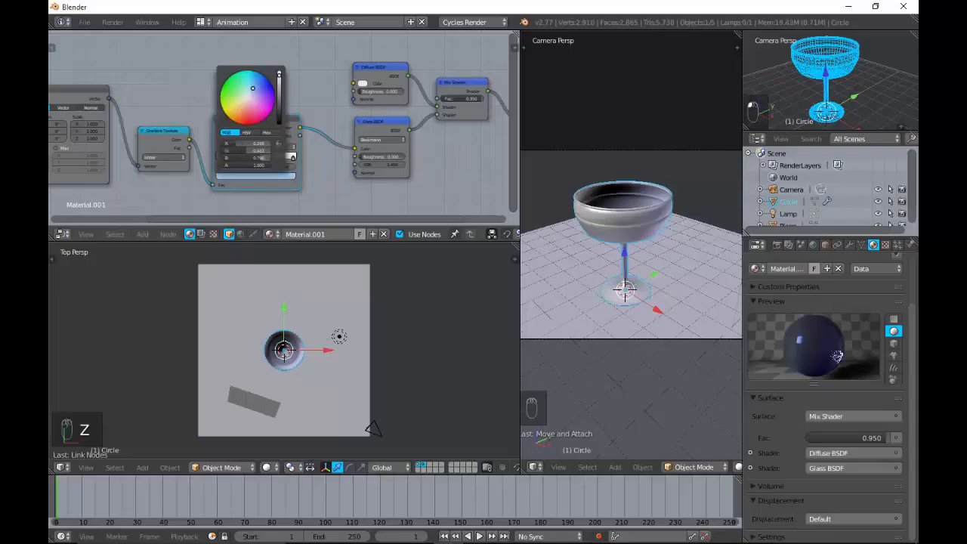
pyautogui.click(259, 186)
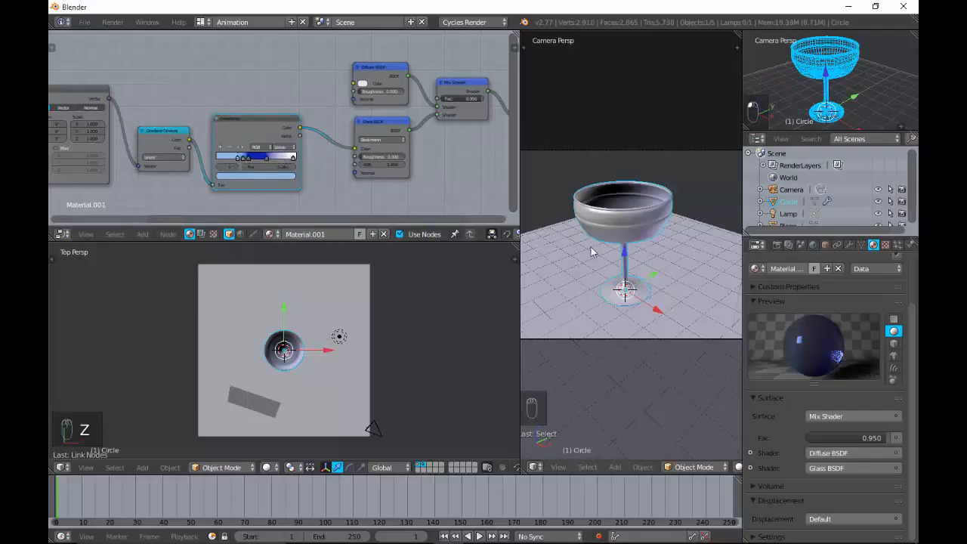
# Show the camera view as a rendered preview and delete the lamp beside the glass
pyautogui.press('z')
pyautogui.press('9')
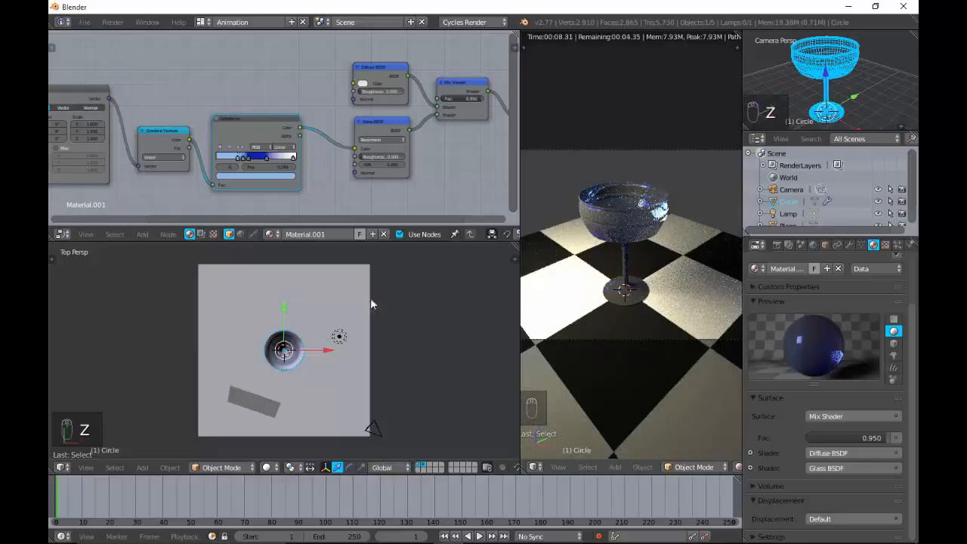
pyautogui.rightClick(338, 336)
pyautogui.press('Delete')
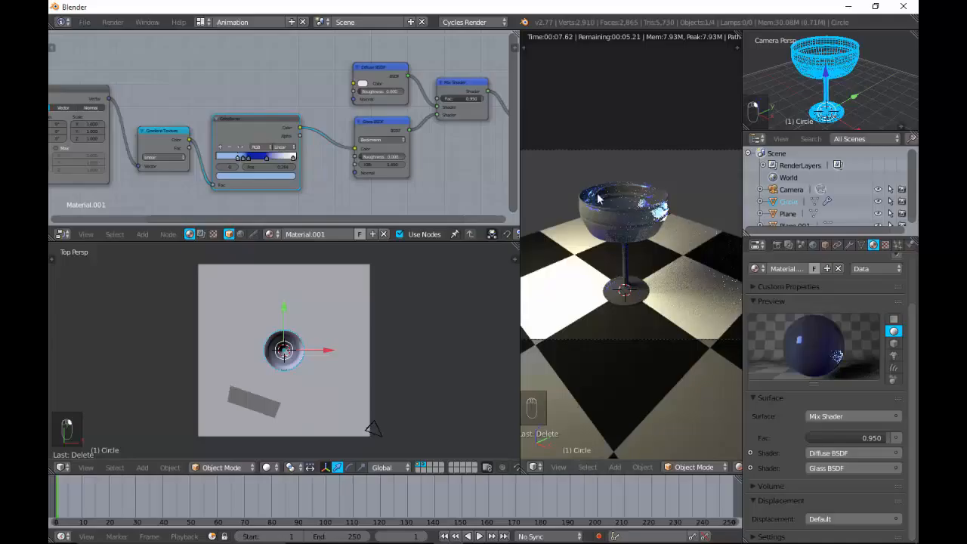
# Enable nodes for the World surface and slightly darken its background colour
pyautogui.click(814, 245)
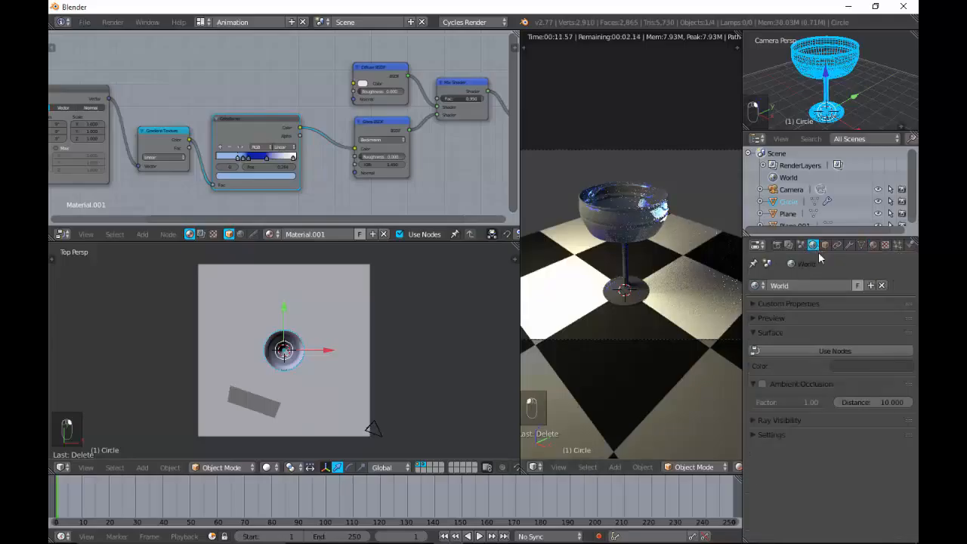
pyautogui.click(855, 352)
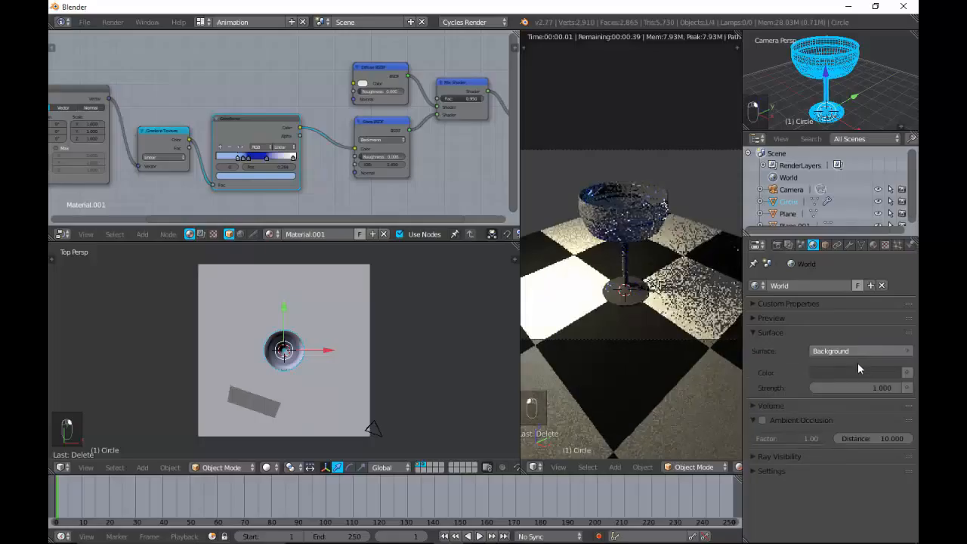
pyautogui.click(860, 372)
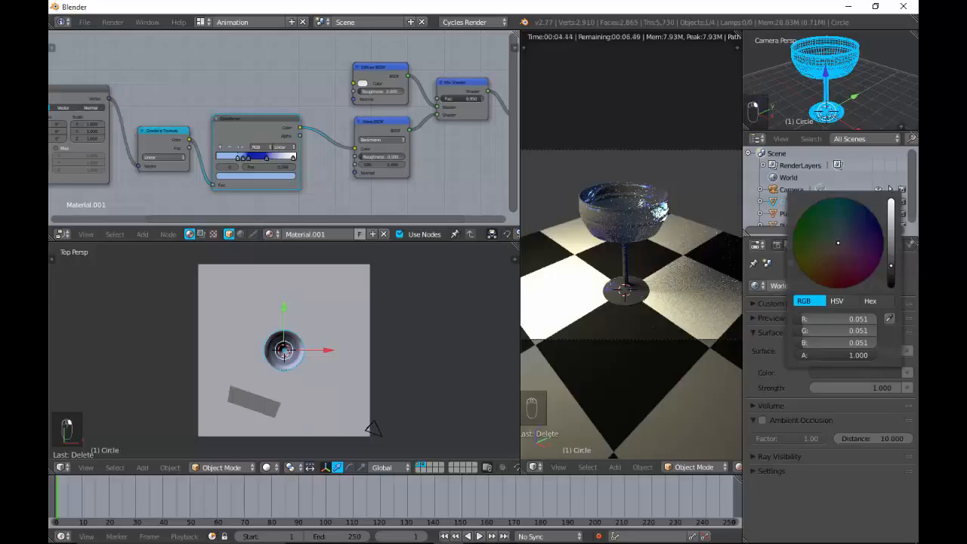
pyautogui.click(892, 265)
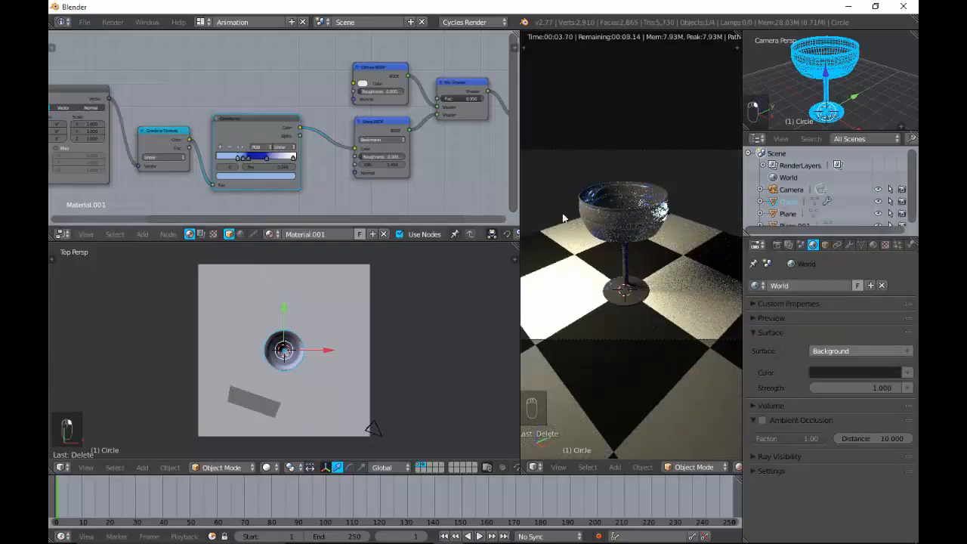
# Set the distribution of the Glass BSDF node to GGX
pyautogui.click(388, 141)
pyautogui.click(388, 140)
pyautogui.keyDown('ctrl'); pyautogui.hscroll(-2, 194, 219); pyautogui.keyUp('ctrl')
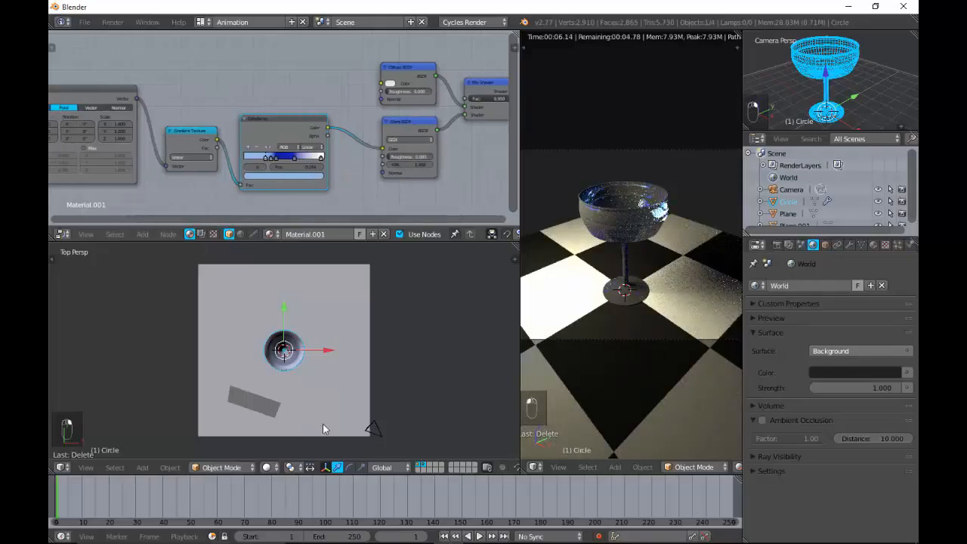
# Move the emissive plane outward to the floor's front edge and raise it about 7.5 units along global Z
pyautogui.moveTo(247, 395); pyautogui.dragTo(262, 395, button='right')
pyautogui.press('g')
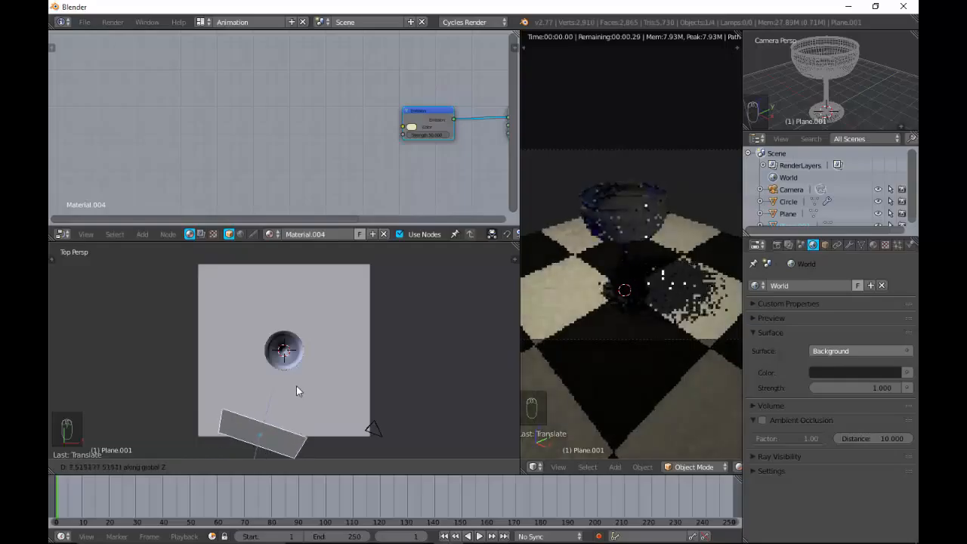
pyautogui.click(296, 385)
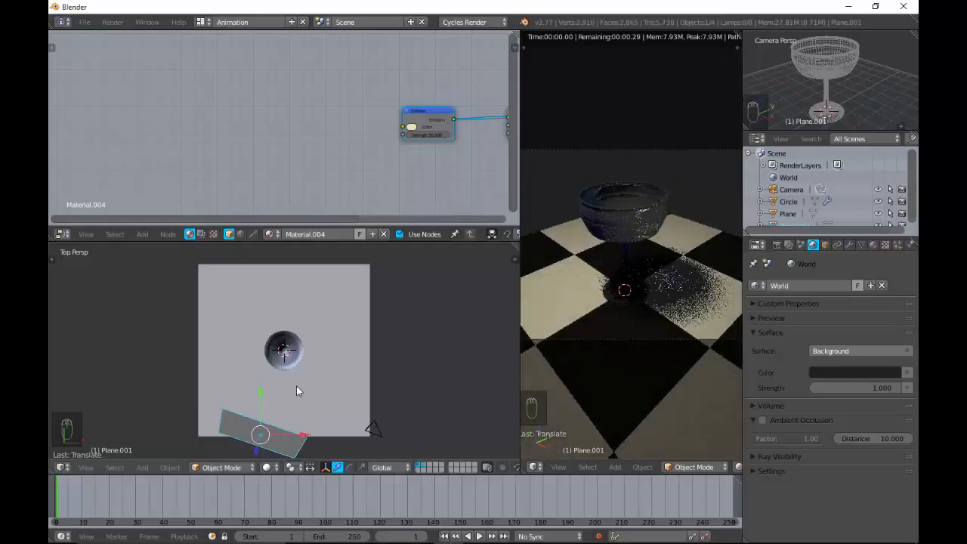
# Duplicate the emissive plane and move the copy along global Y to the floor's back edge
pyautogui.hotkey('shift', 'd')
pyautogui.rightClick(259, 431)
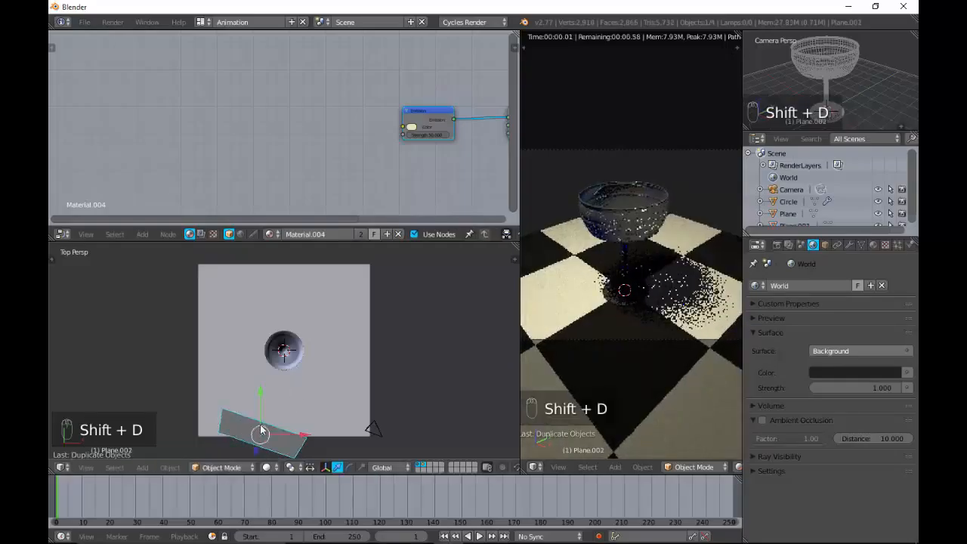
pyautogui.hotkey('shift', 'd')
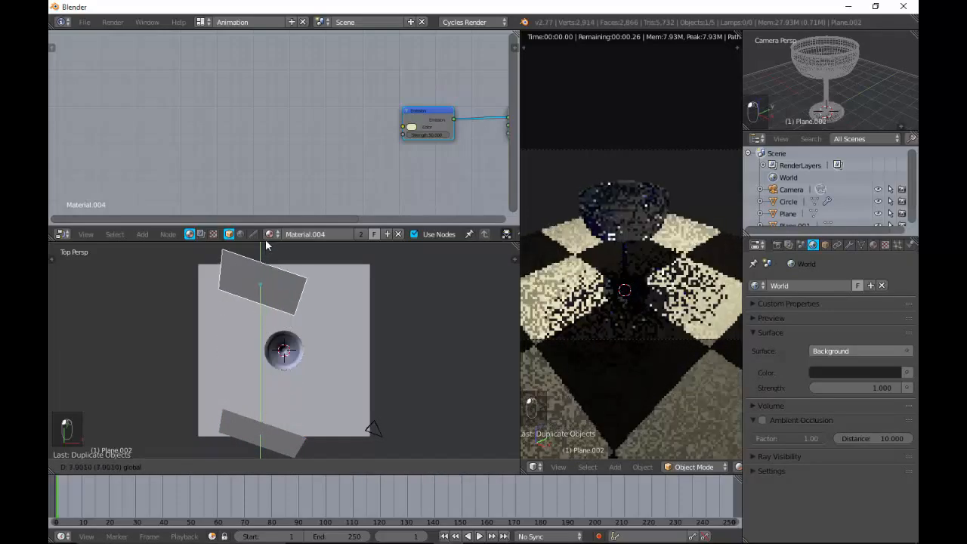
pyautogui.click(266, 242)
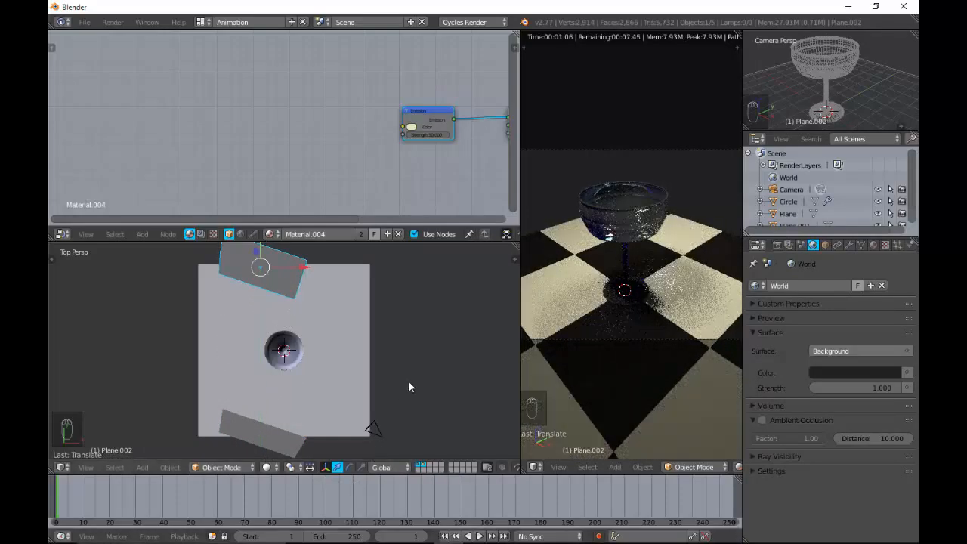
# Rotate the duplicated emissive plane about global Z until it sits diagonally behind the glass and lower it along global Z
pyautogui.press('r')
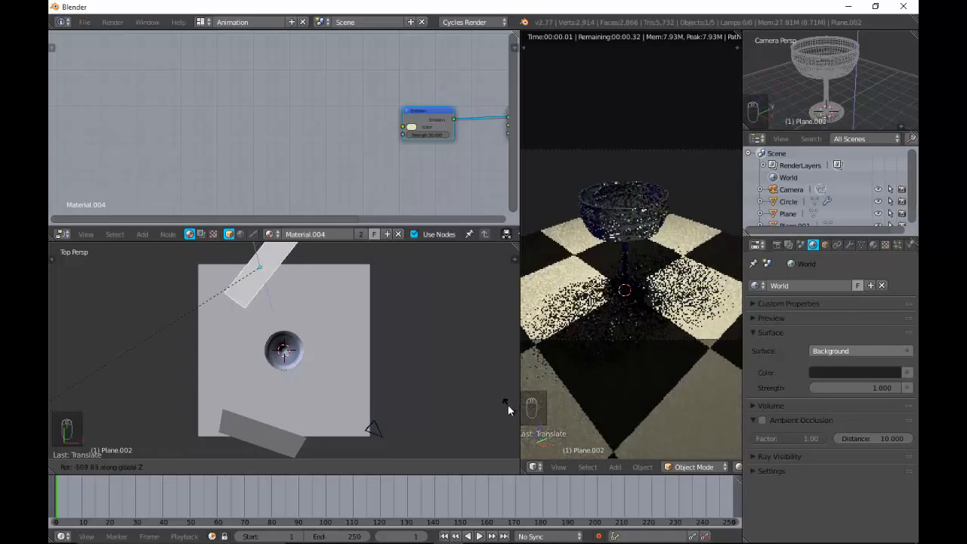
pyautogui.click(464, 375)
pyautogui.press('g')
pyautogui.press('y')
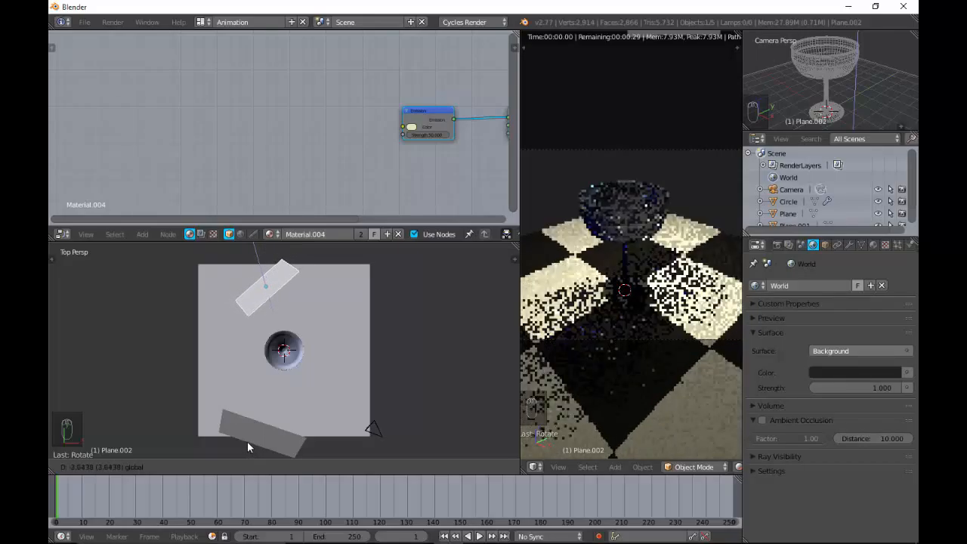
pyautogui.click(246, 440)
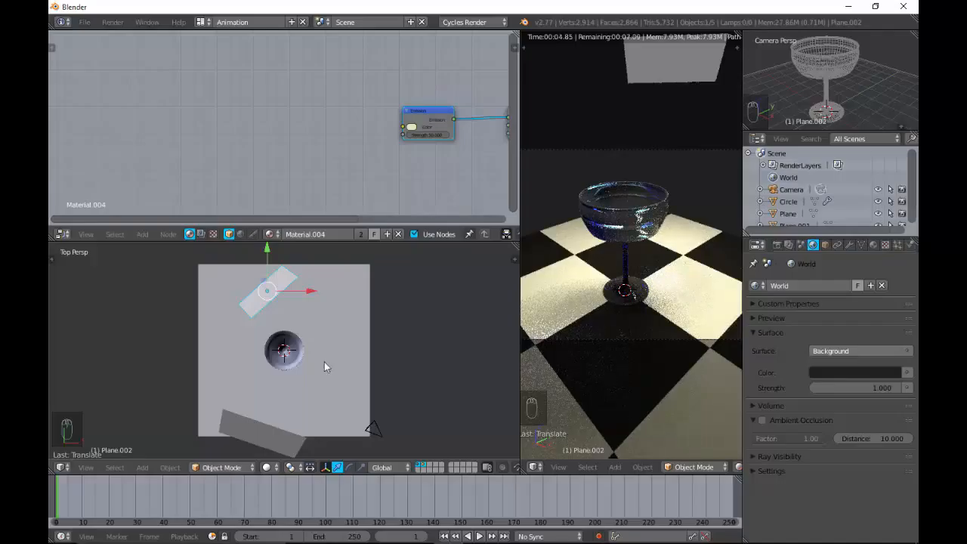
# Lower the front emissive plane along global Z, checking its height in the rendered camera view
pyautogui.rightClick(261, 426)
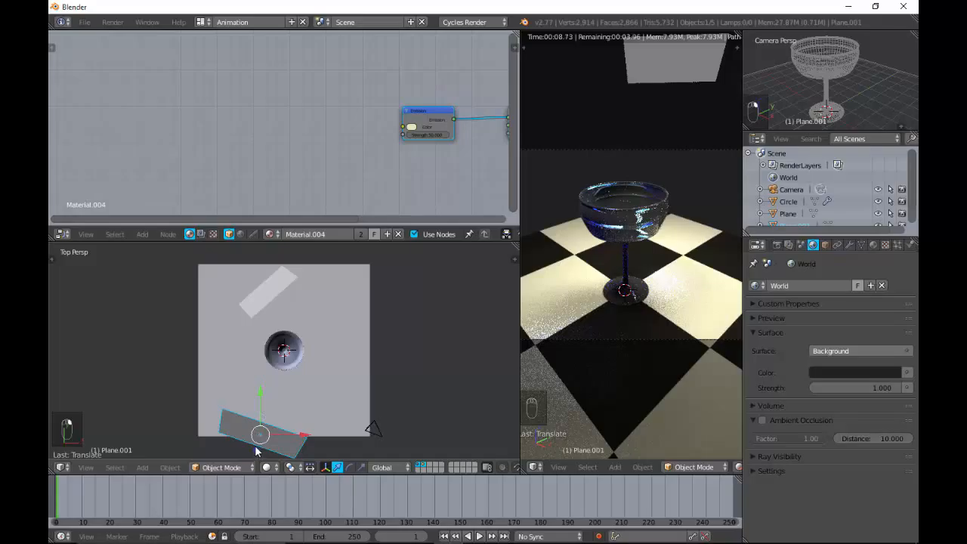
pyautogui.press('g')
pyautogui.press('y')
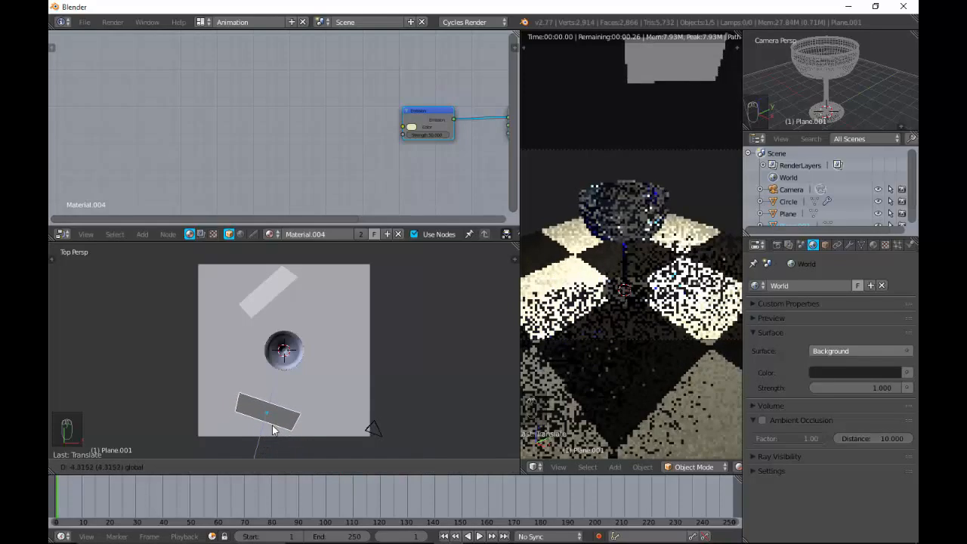
pyautogui.click(273, 428)
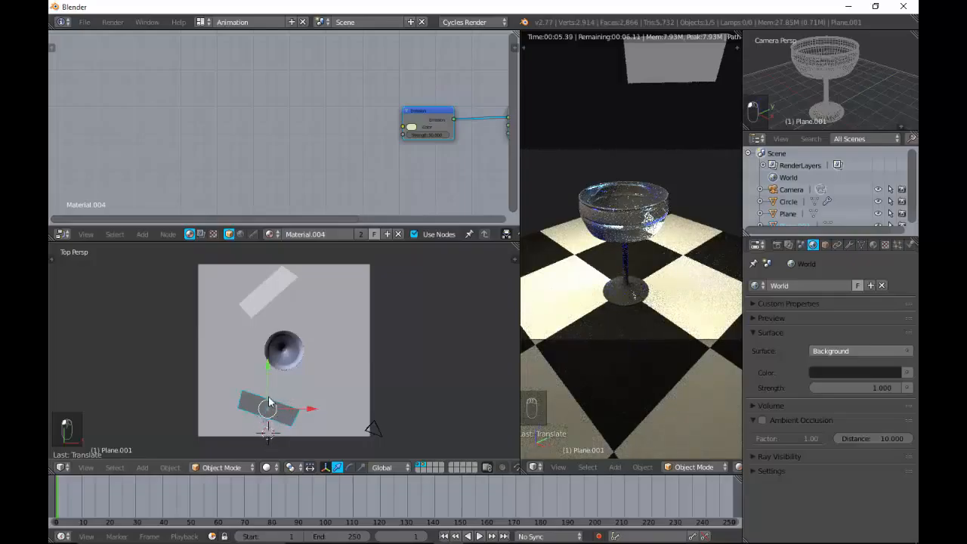
pyautogui.press('KP_Subtract')
pyautogui.press('KP_Subtract')
pyautogui.press('KP_Subtract')
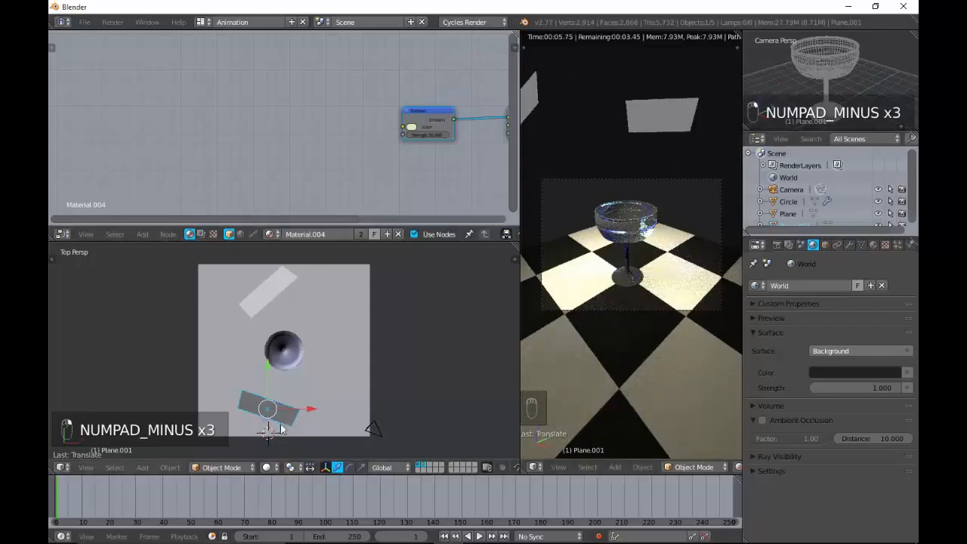
pyautogui.press('g')
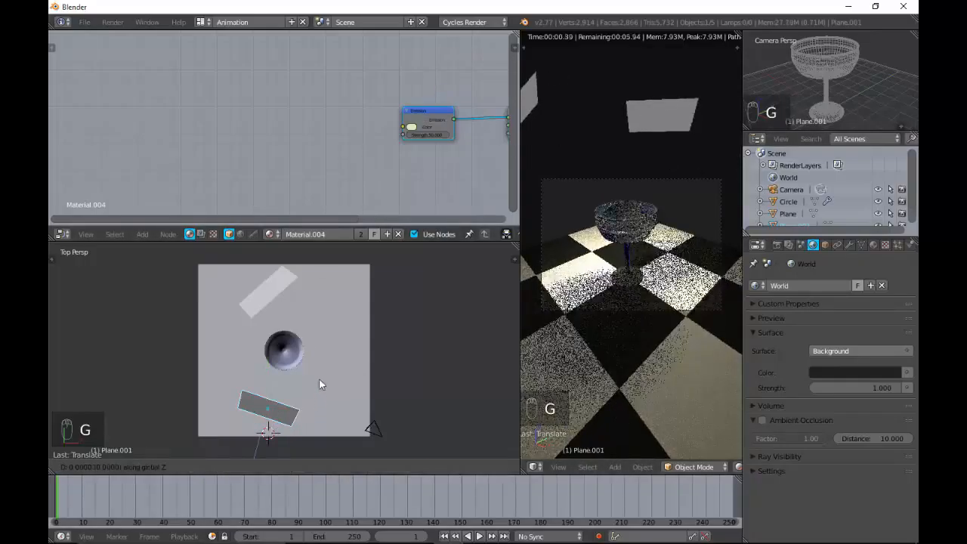
pyautogui.press('z')
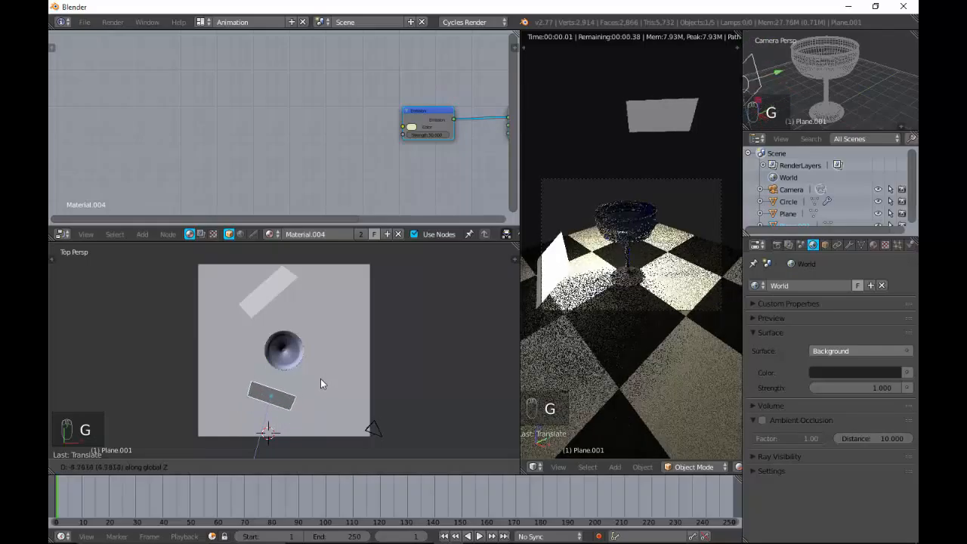
pyautogui.click(320, 380)
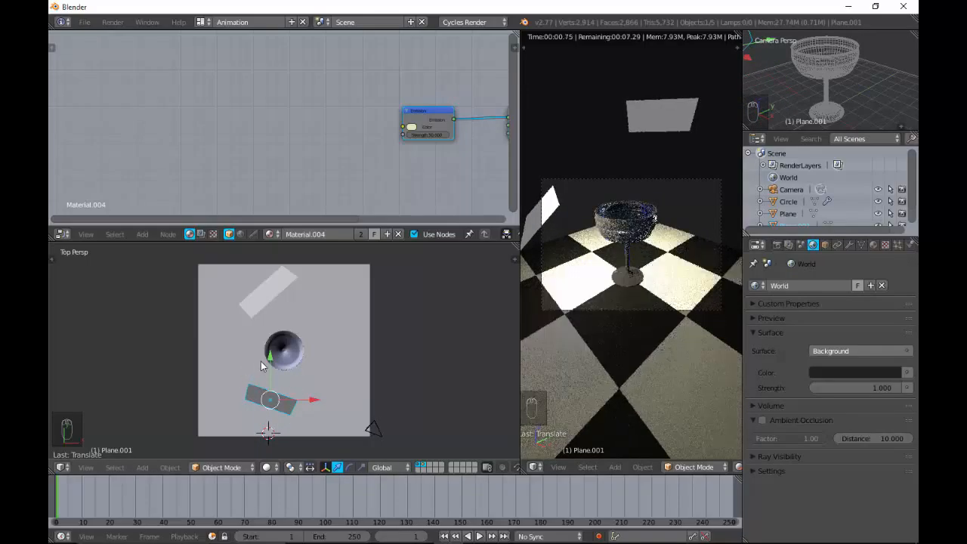
# Move the front emissive plane past the floor's front edge and over to the camera's side, turning it about global Z
pyautogui.moveTo(270, 364); pyautogui.dragTo(255, 416)
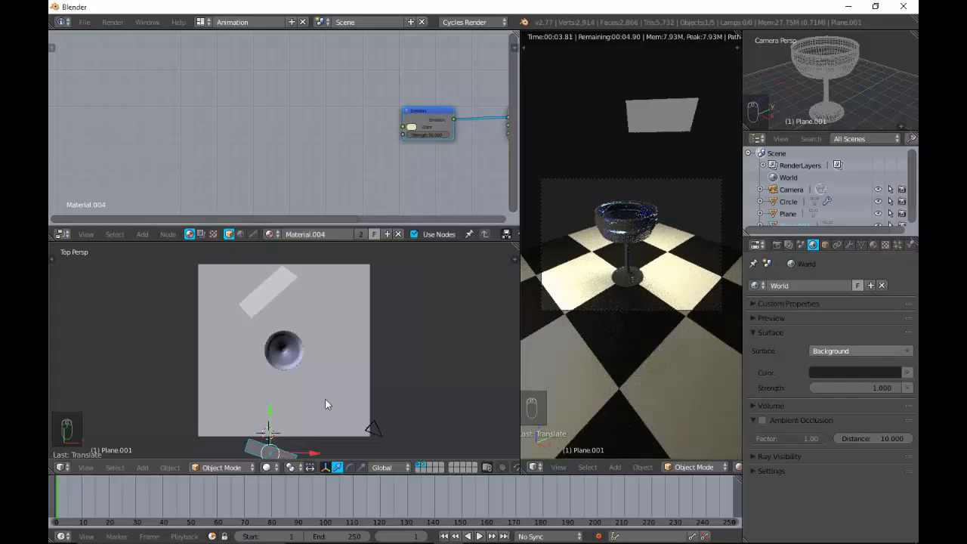
pyautogui.press('r')
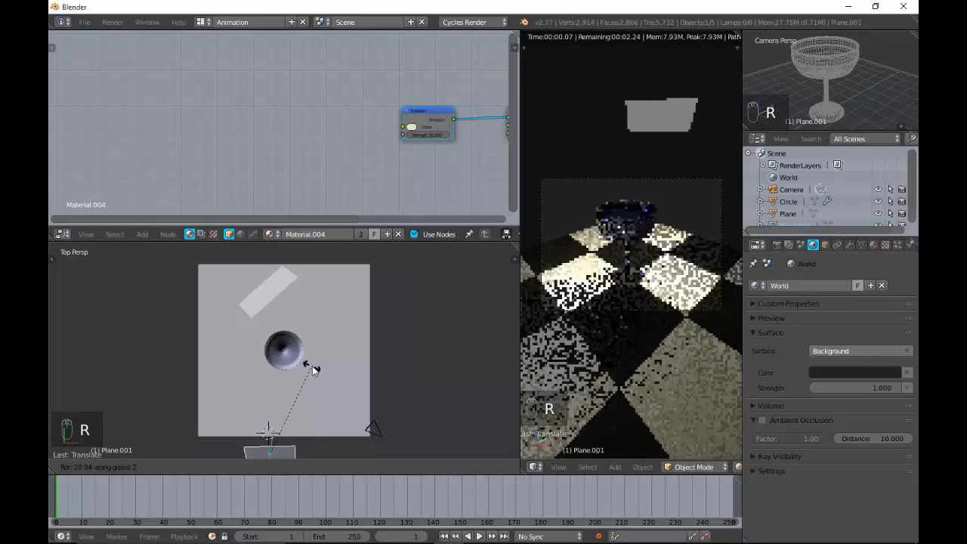
pyautogui.click(302, 355)
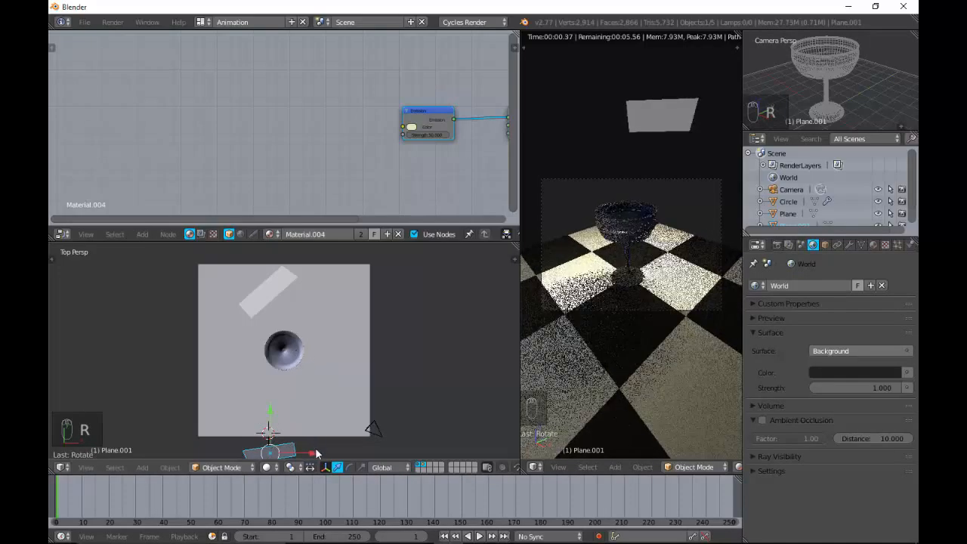
pyautogui.moveTo(317, 454); pyautogui.dragTo(427, 434)
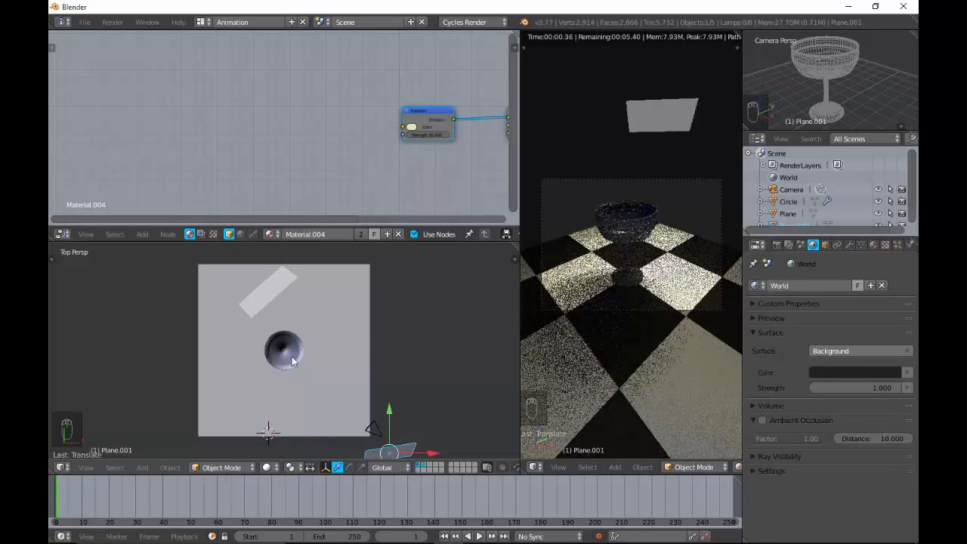
# Rotate the back emissive plane about 45° and move it toward the floor's back-right corner
pyautogui.rightClick(275, 281)
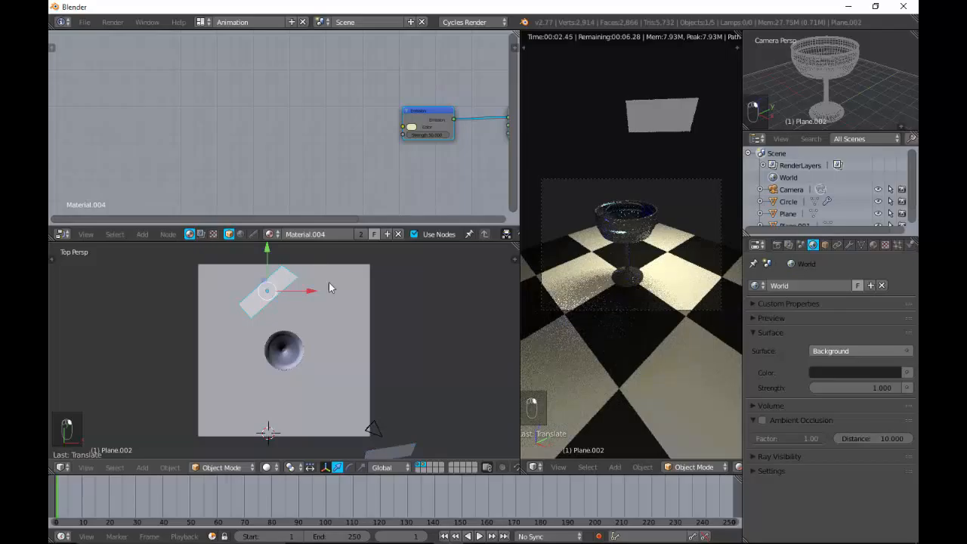
pyautogui.press('r')
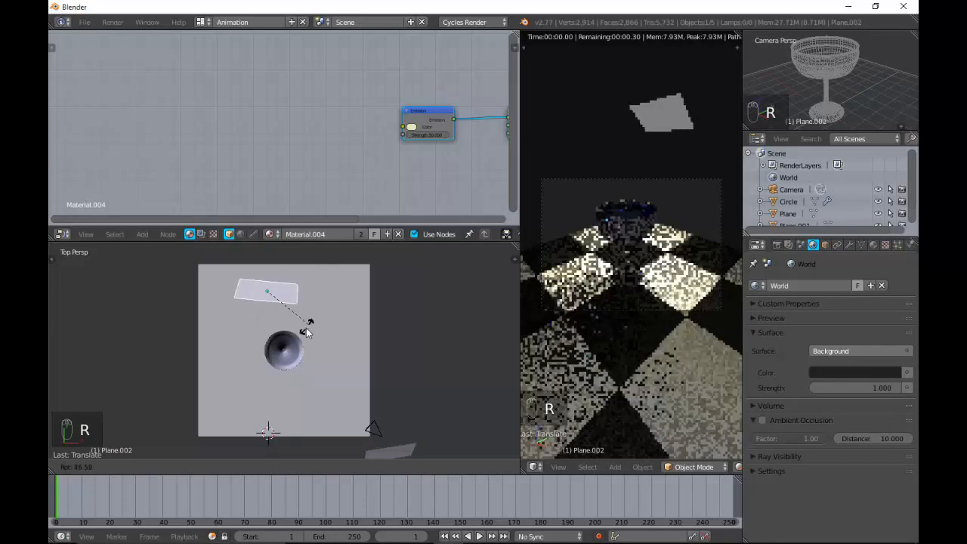
pyautogui.click(298, 316)
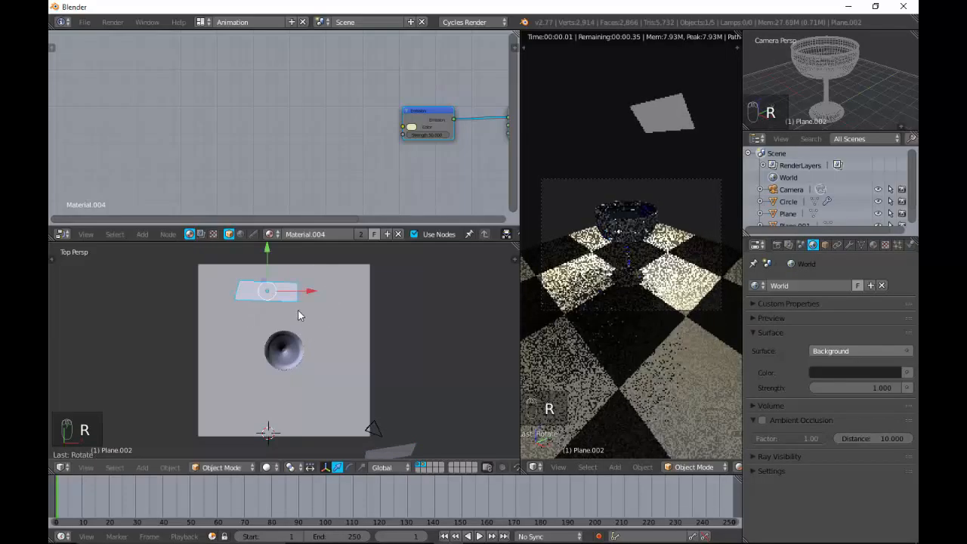
pyautogui.moveTo(306, 292); pyautogui.dragTo(350, 300)
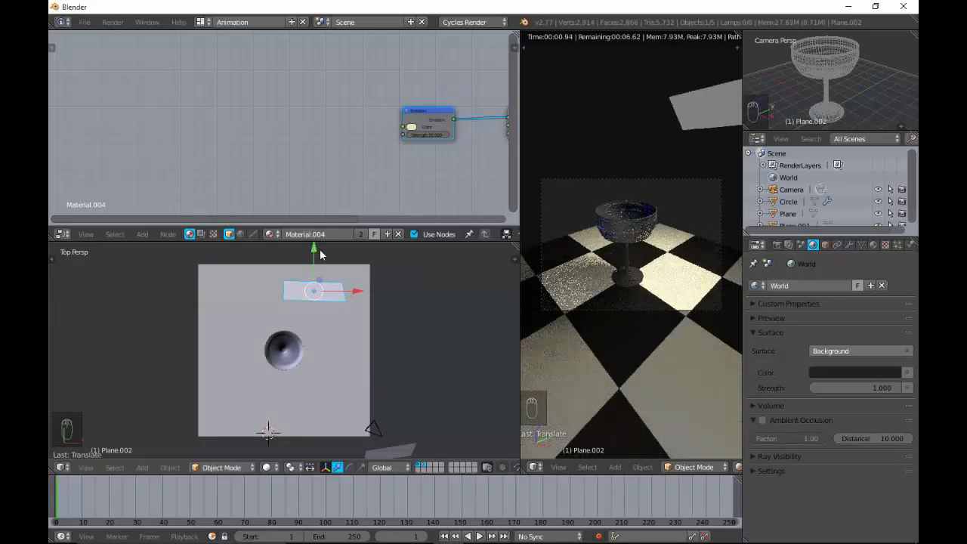
pyautogui.press('g')
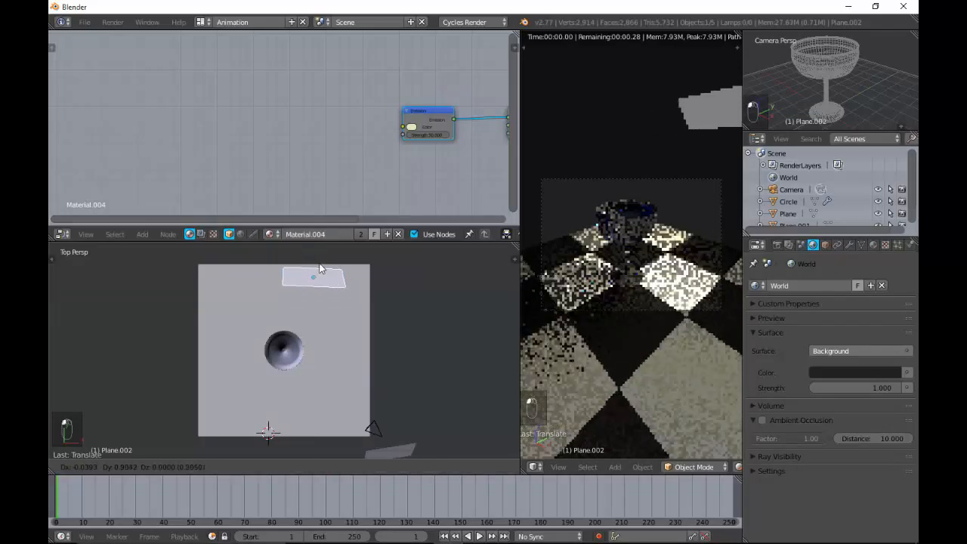
pyautogui.click(322, 286)
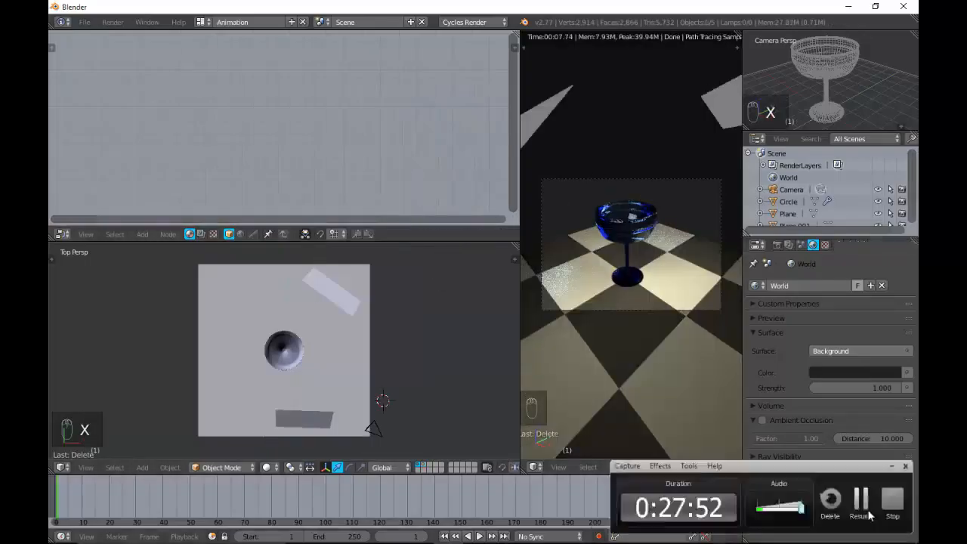
pyautogui.click(869, 515)
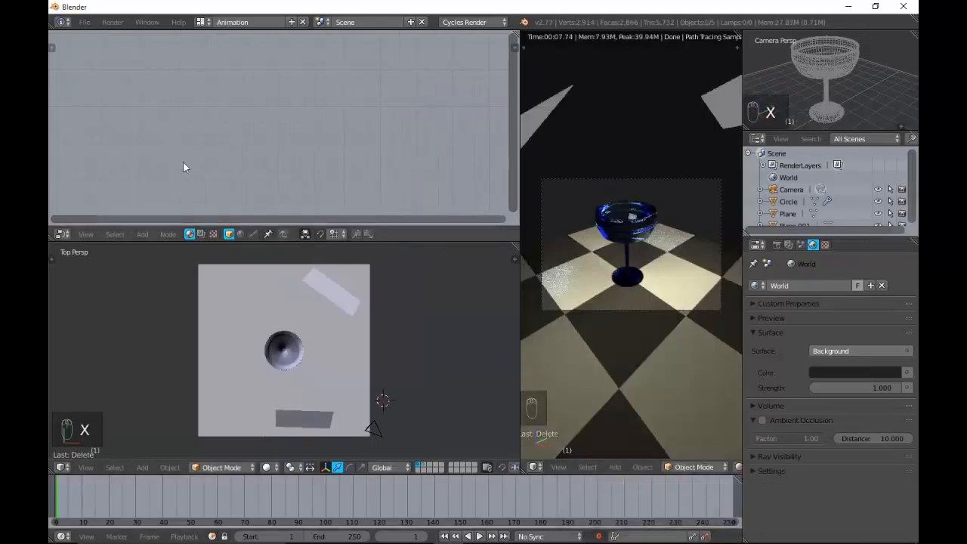
# Duplicate the checkered floor plane in place and switch the camera view to solid shading
pyautogui.rightClick(228, 338)
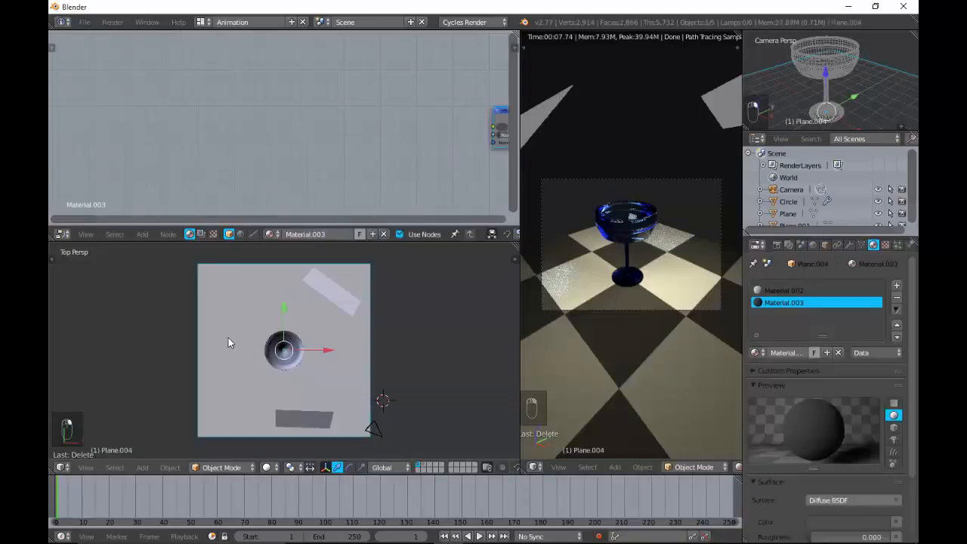
pyautogui.hotkey('shift', 'd')
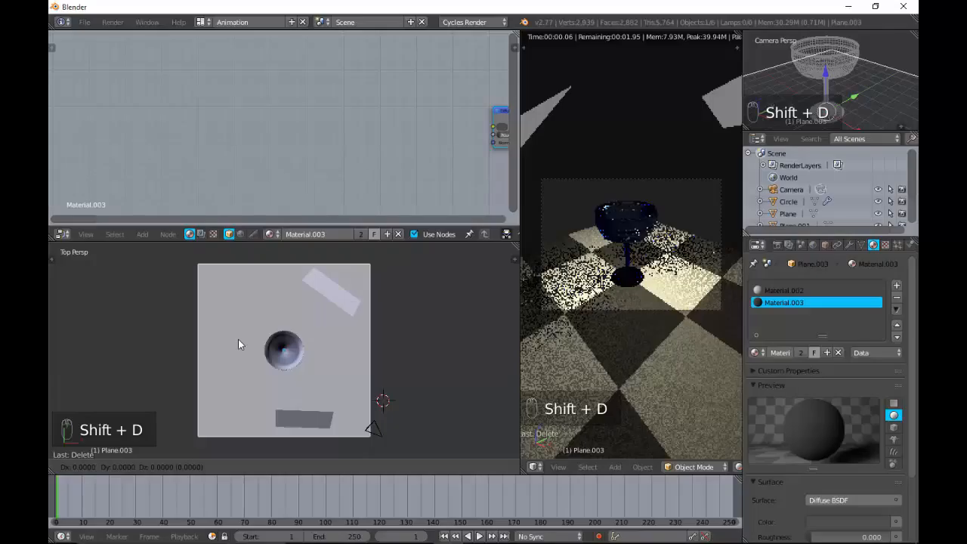
pyautogui.rightClick(238, 338)
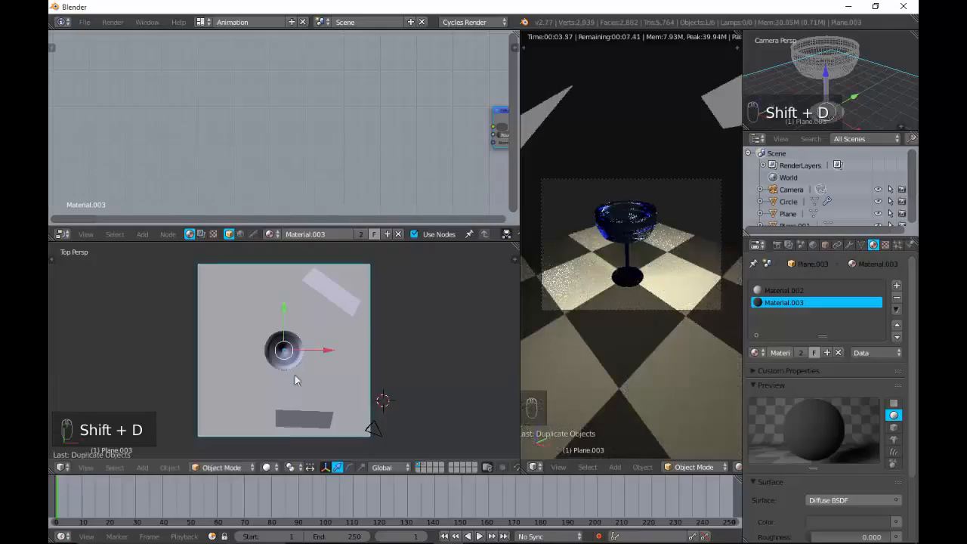
pyautogui.press('z')
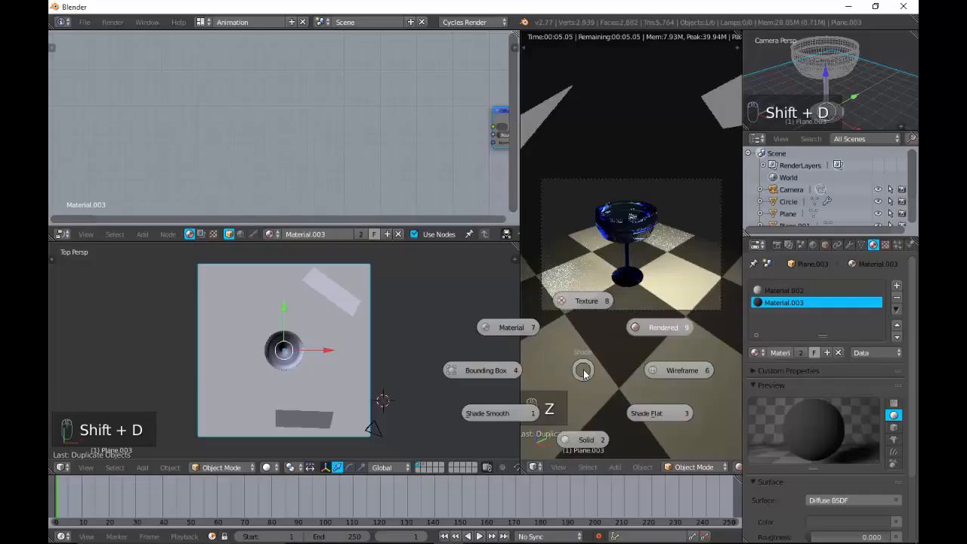
pyautogui.press('z')
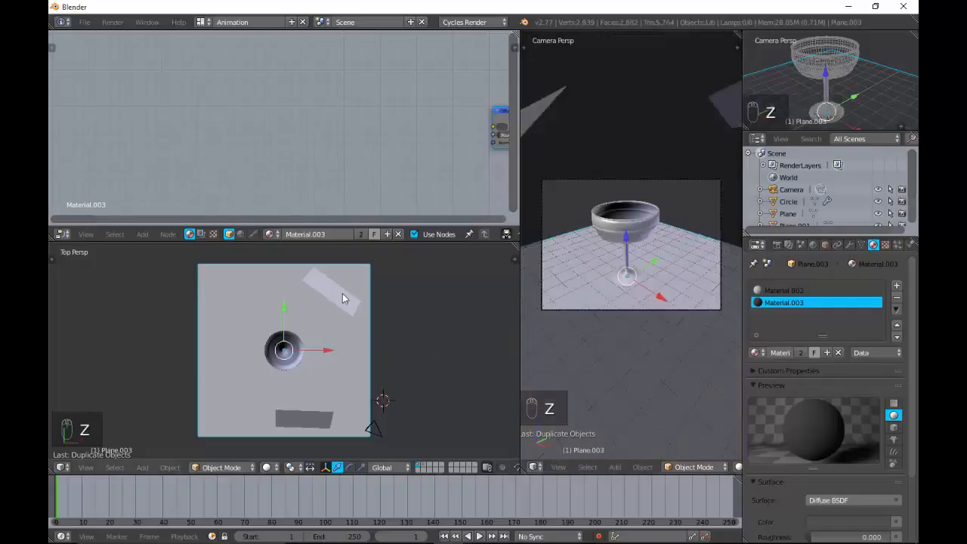
# Rotate the floor copy 90° about global X and 45° about global Z to stand it upright as a wall
pyautogui.press('r')
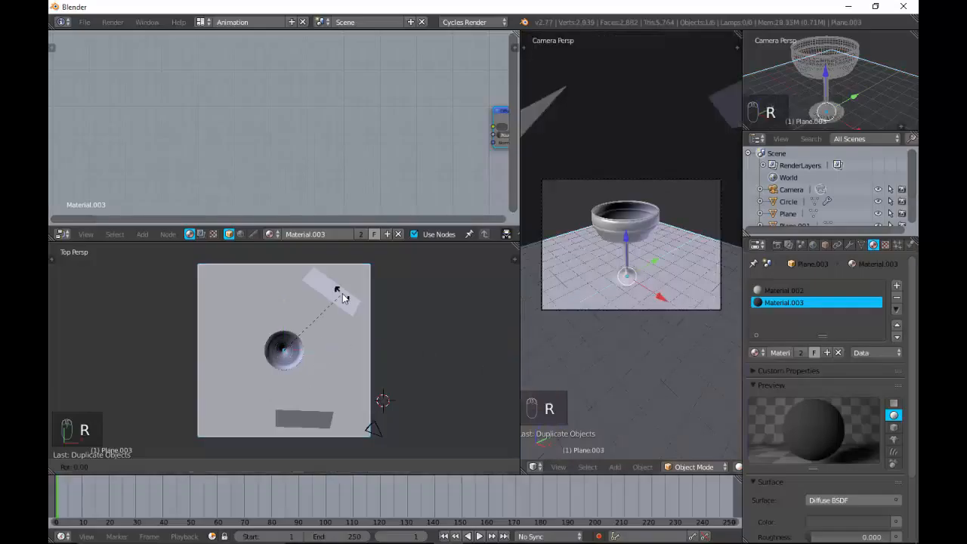
pyautogui.write('x')
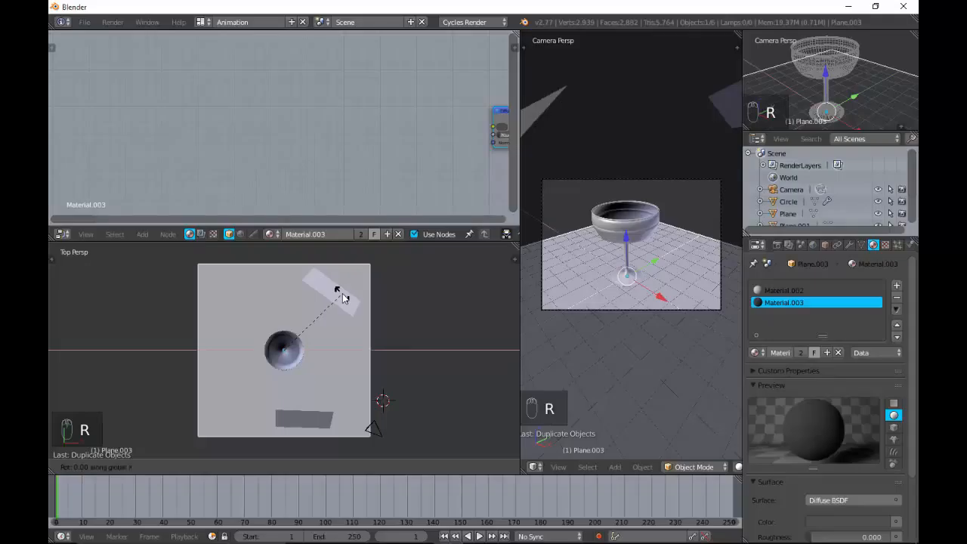
pyautogui.write('90')
pyautogui.press('Return')
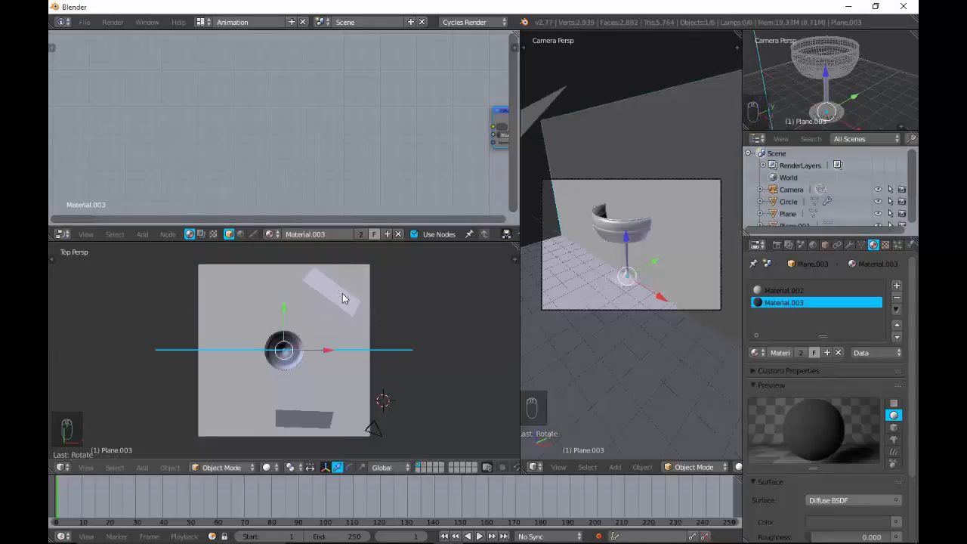
pyautogui.write('r')
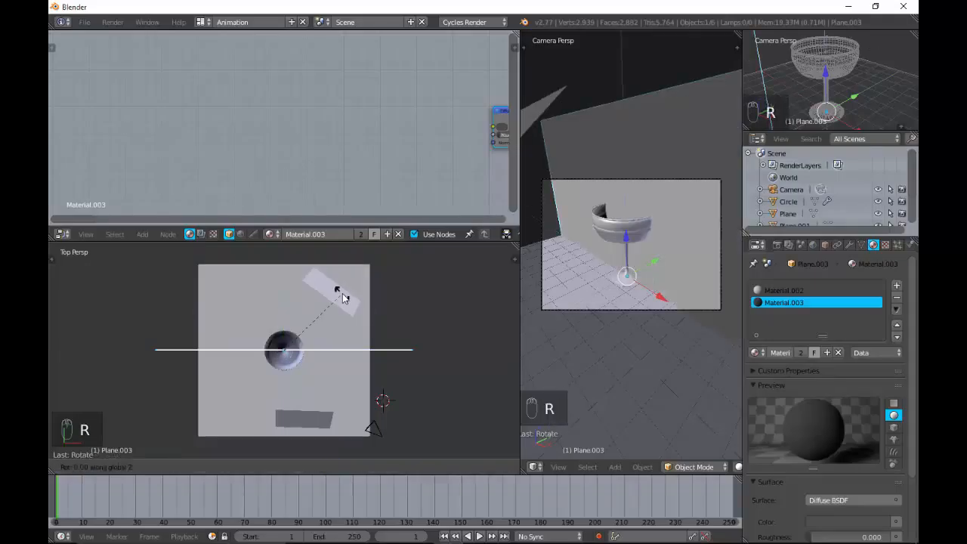
pyautogui.write('z45')
pyautogui.press('Return')
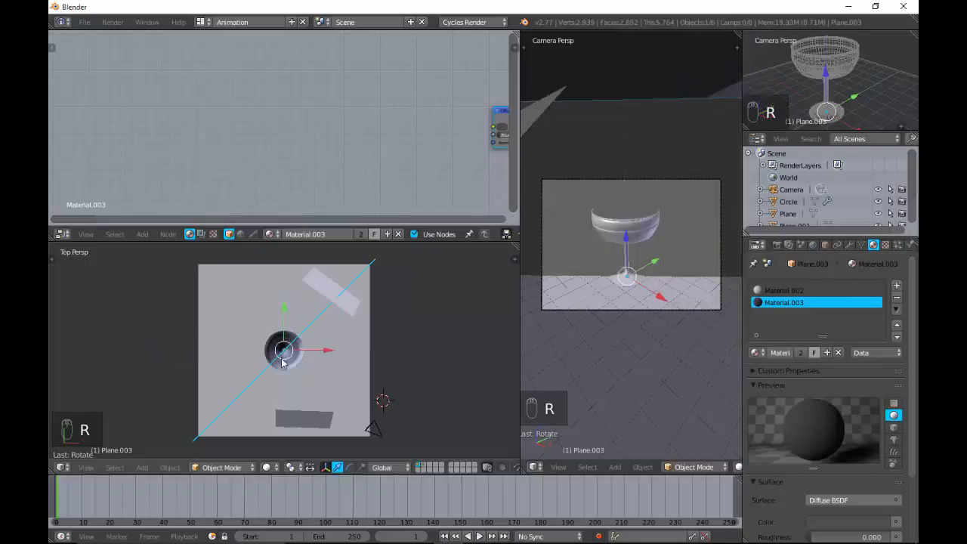
# Move the upright wall plane along global X to the floor's left edge, behind the glass
pyautogui.press('g')
pyautogui.press('x')
pyautogui.press('Return')
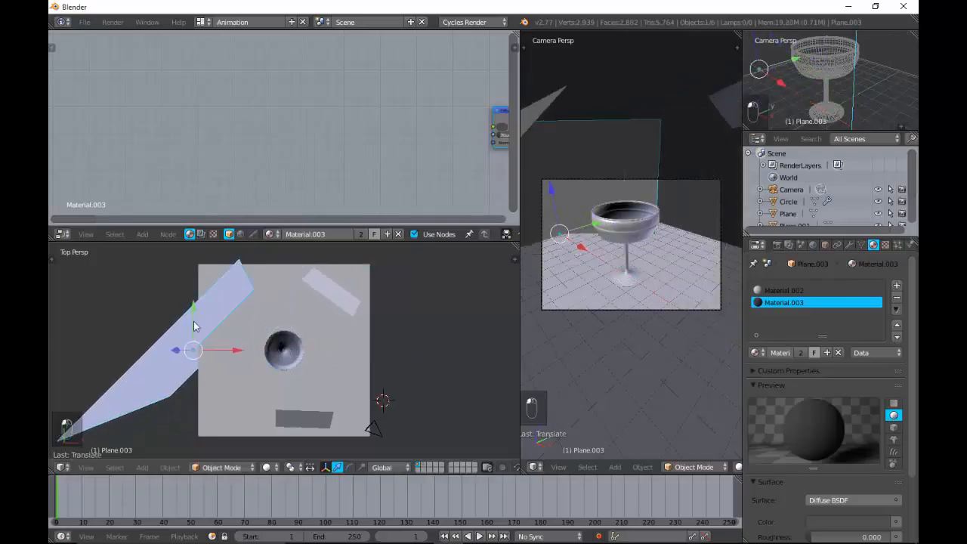
# Move the upright wall plane along global Y and then global X so it stands across the floor's back-left corner behind the glass
pyautogui.press('g')
pyautogui.press('y')
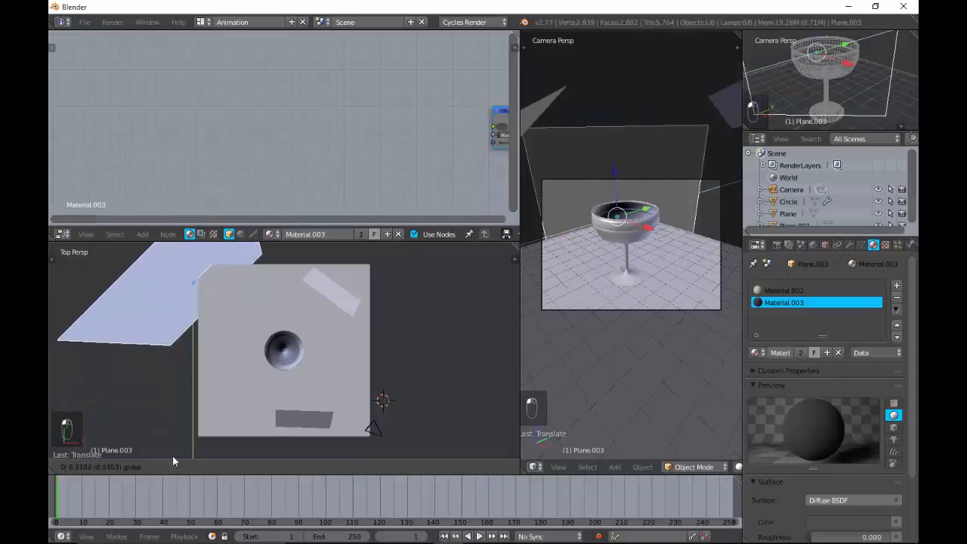
pyautogui.click(174, 452)
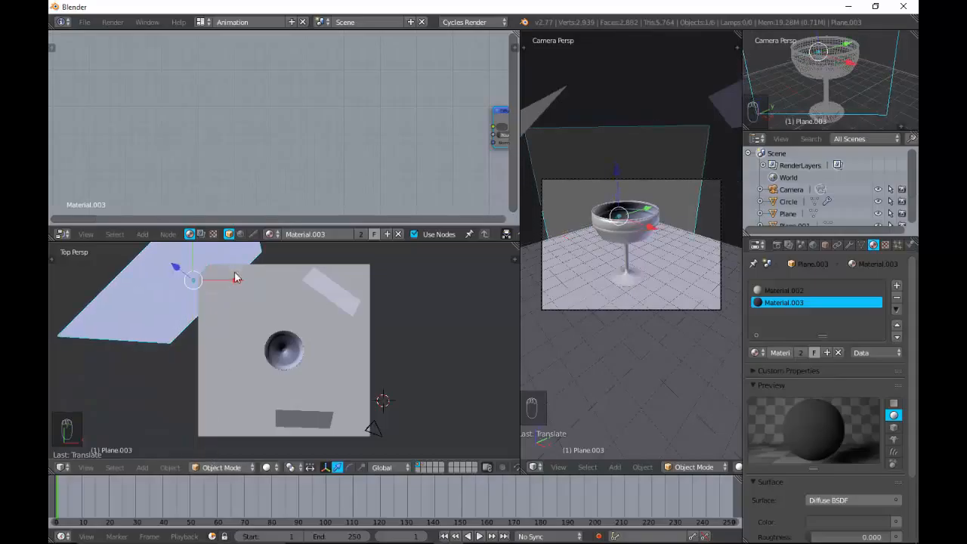
pyautogui.press('g')
pyautogui.press('x')
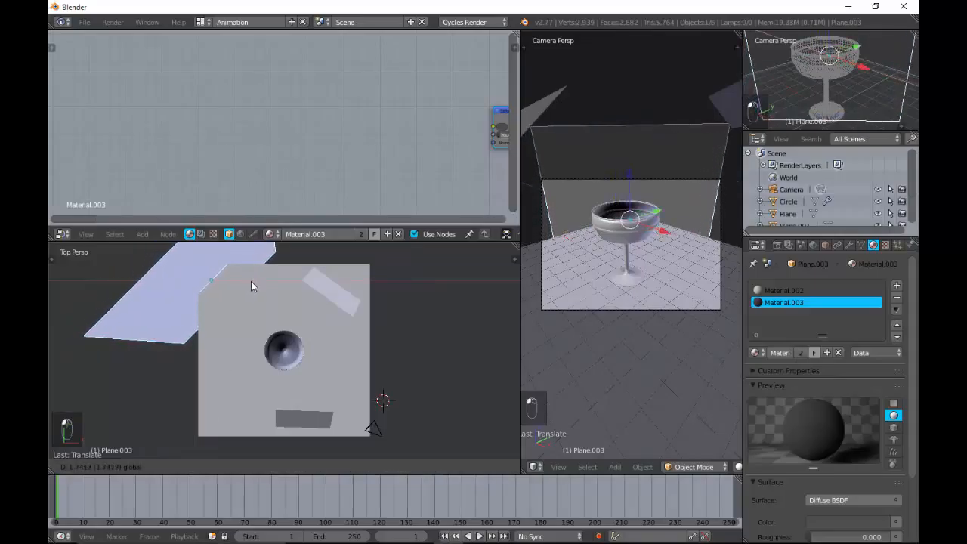
pyautogui.click(252, 281)
# Remove the dark Material.003 slot from the wall plane and preview the wall in rendered shading
pyautogui.press('z')
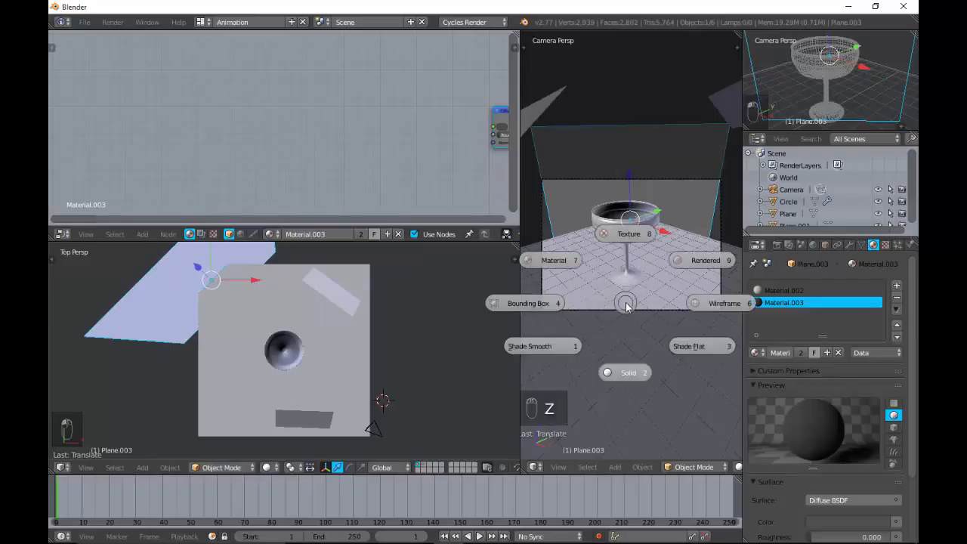
pyautogui.click(626, 307)
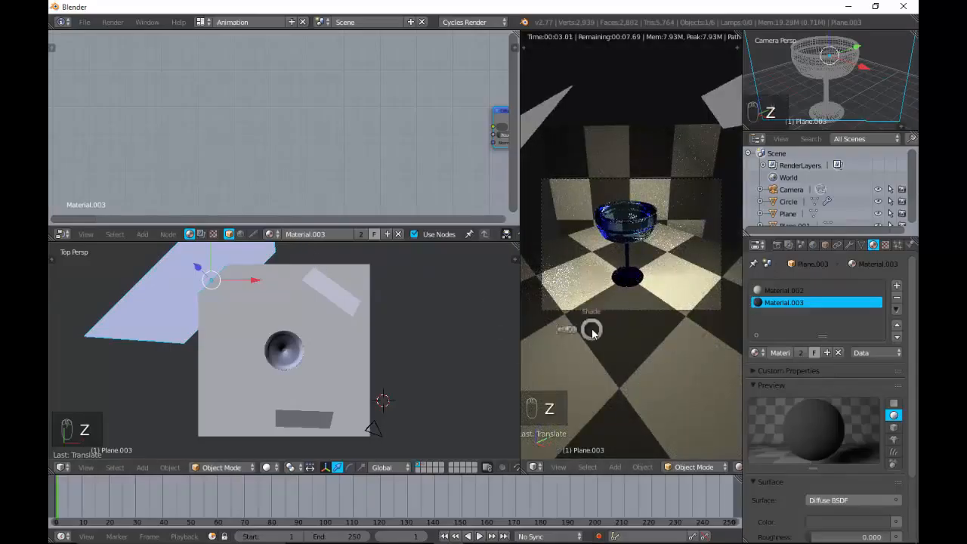
pyautogui.press('z')
pyautogui.click(595, 399)
pyautogui.click(896, 297)
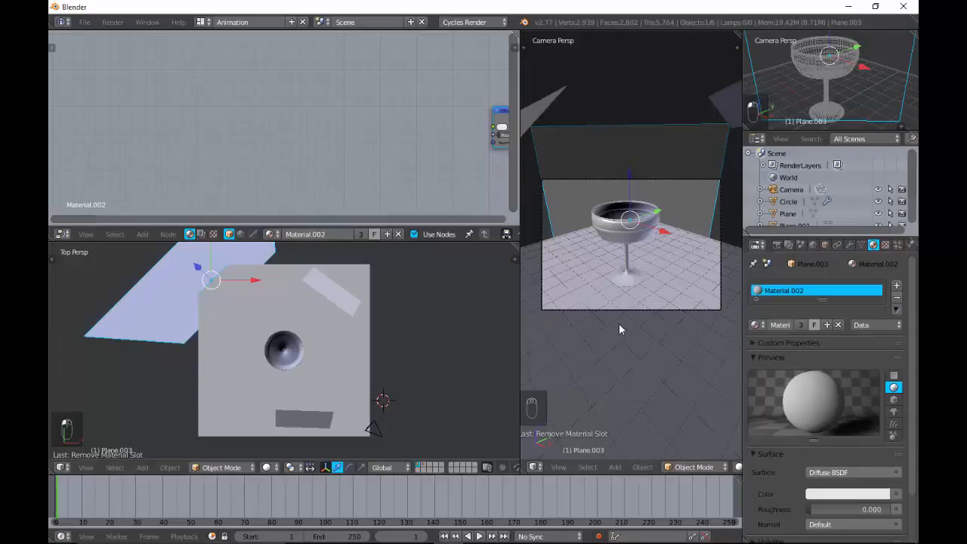
pyautogui.press('z')
pyautogui.press('9')
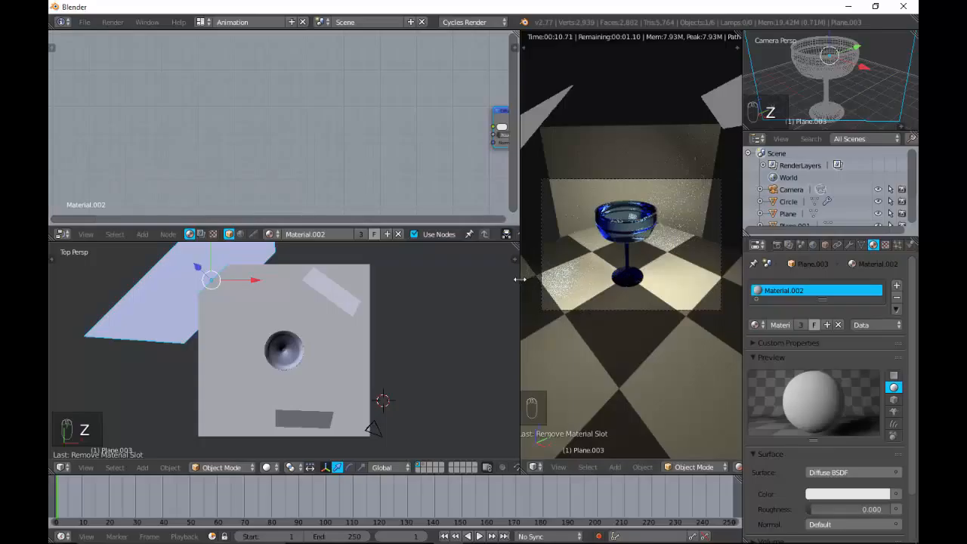
# Select the glass and set the Y rotation of its material's Mapping node to 90°
pyautogui.moveTo(519, 280); pyautogui.dragTo(418, 280)
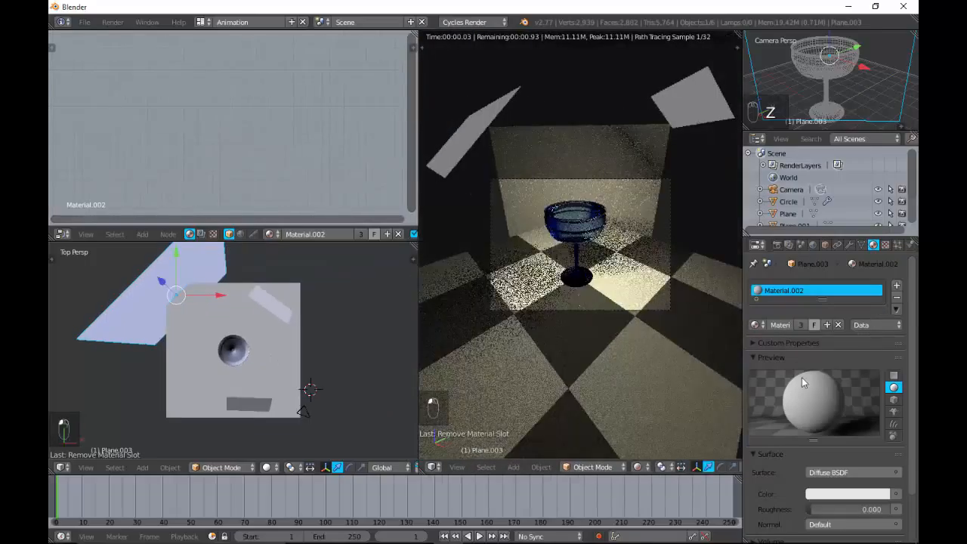
pyautogui.rightClick(232, 349)
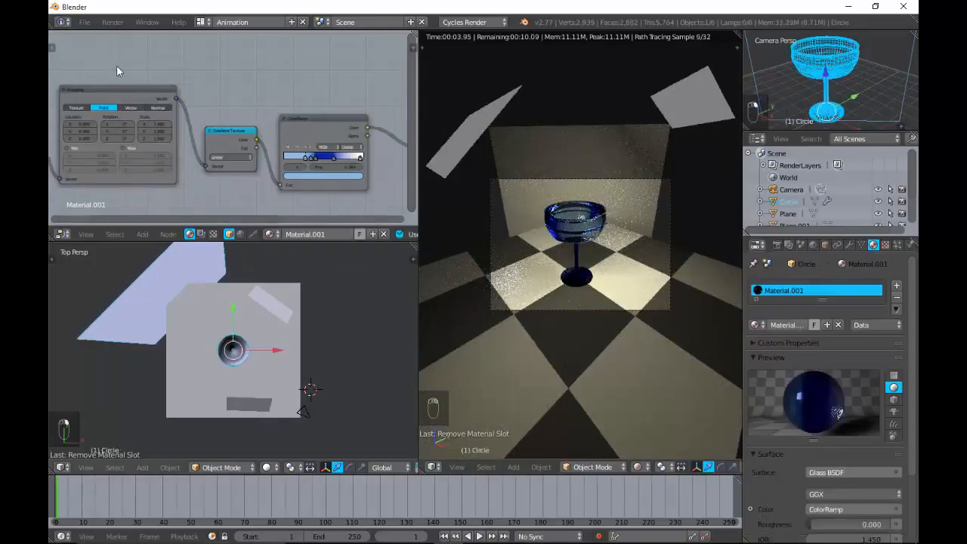
pyautogui.click(123, 130)
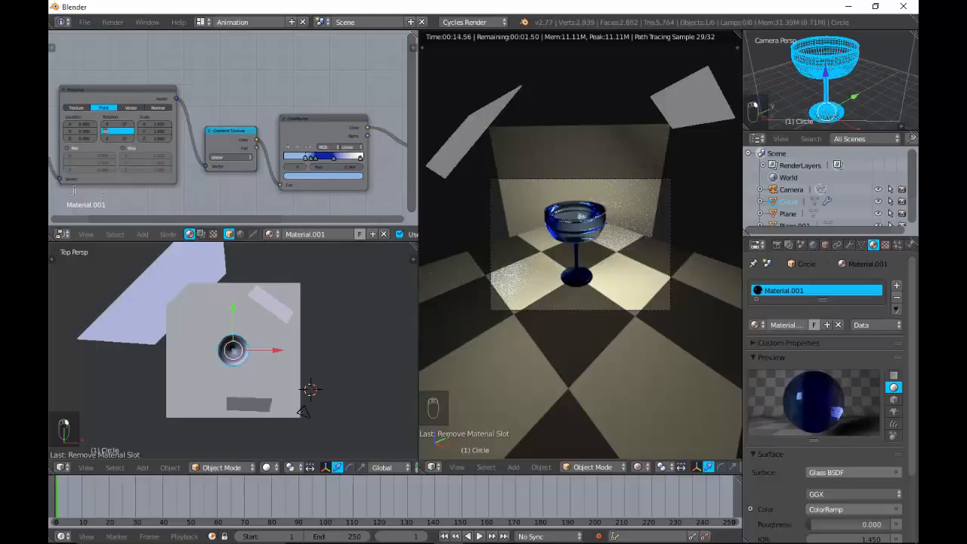
pyautogui.press('Return')
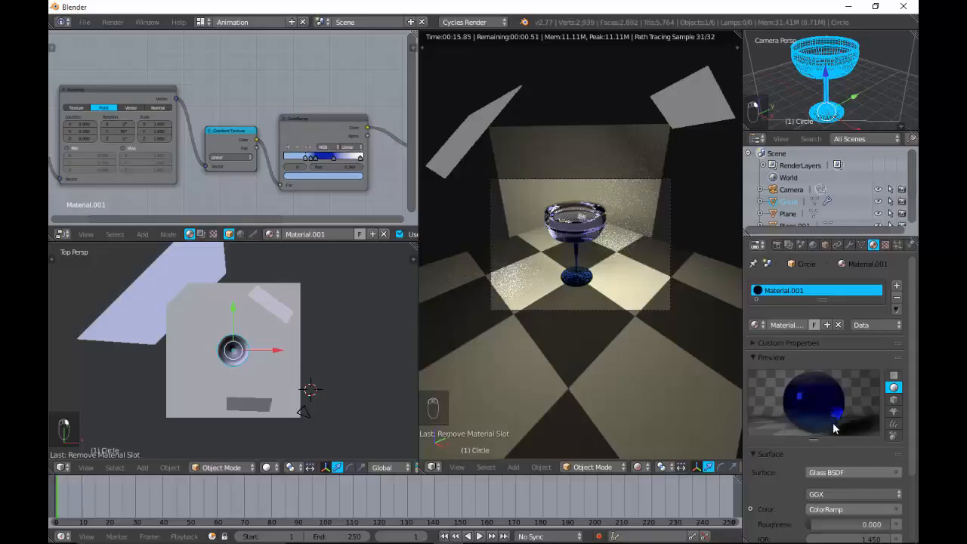
# In solid shading, shift the ColorRamp's light-blue first stop toward the start and its white end stop inward to about 0.77
pyautogui.click(304, 159)
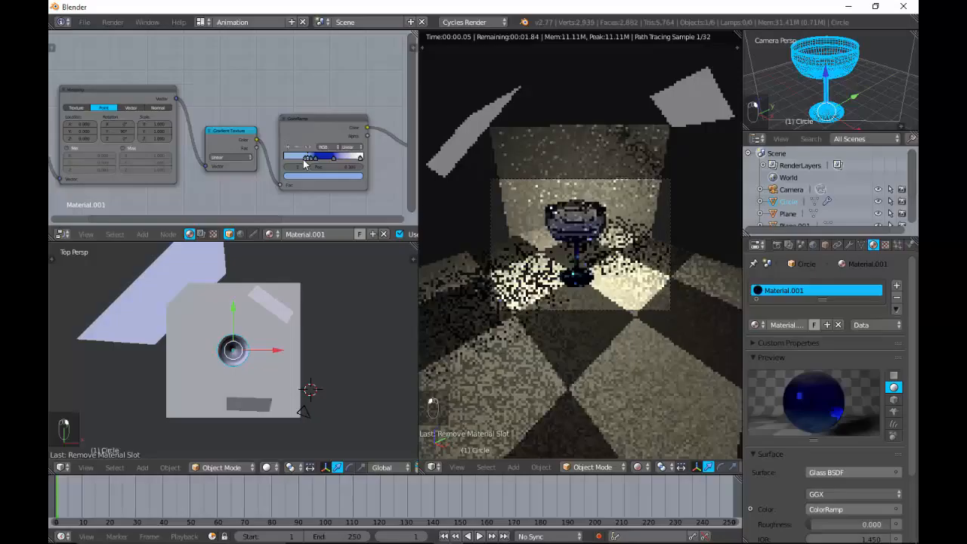
pyautogui.click(305, 161)
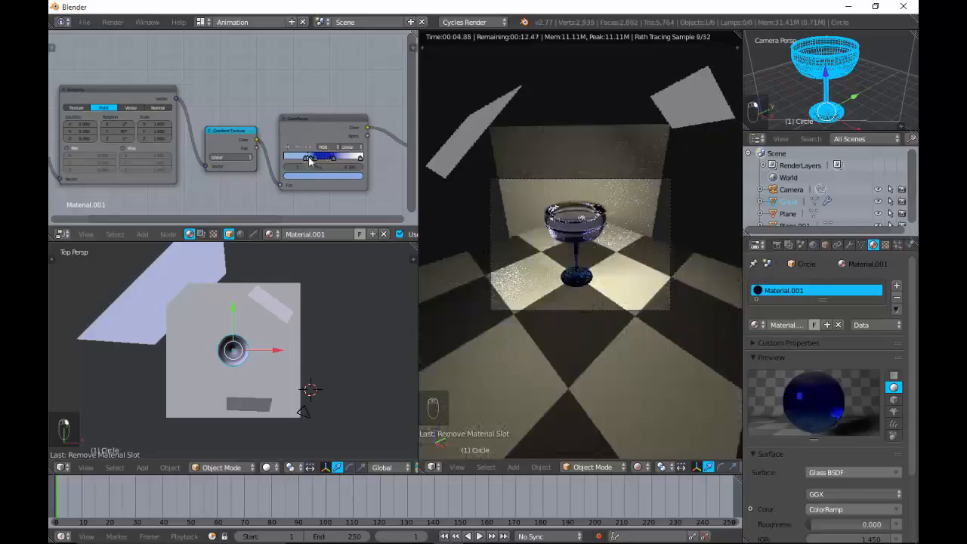
pyautogui.press('z')
pyautogui.moveTo(291, 161); pyautogui.dragTo(301, 161)
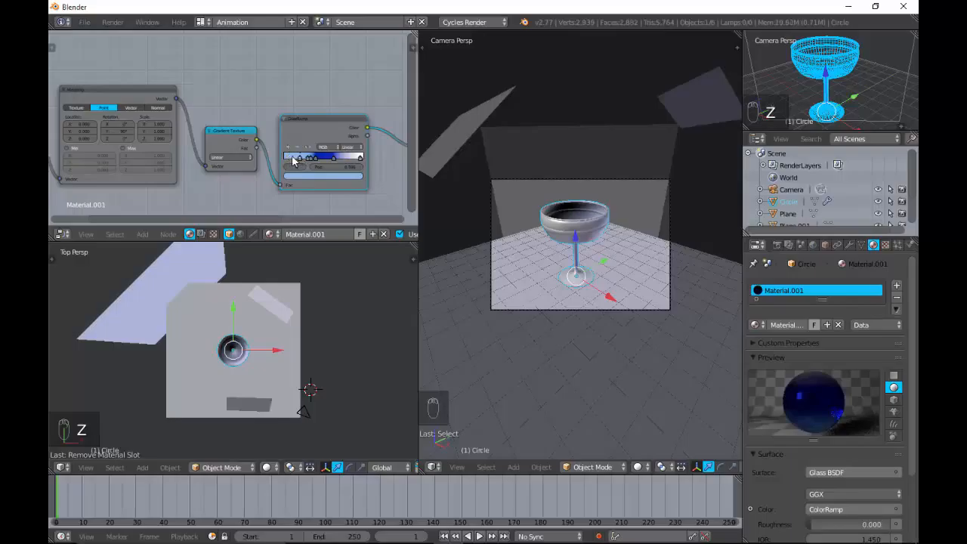
pyautogui.moveTo(361, 158); pyautogui.dragTo(346, 158)
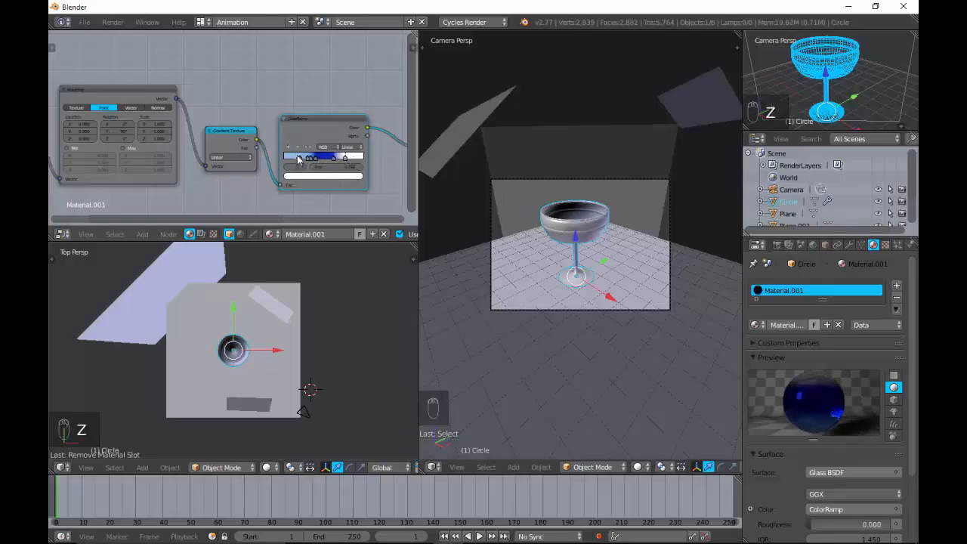
# Change the color of the ColorRamp's first light-blue stop to a near-white tint
pyautogui.rightClick(298, 159)
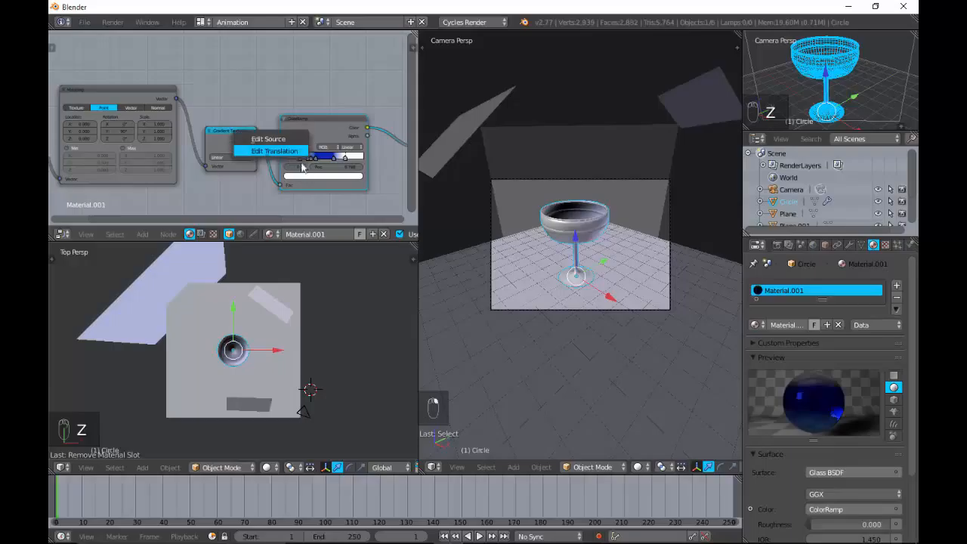
pyautogui.click(301, 152)
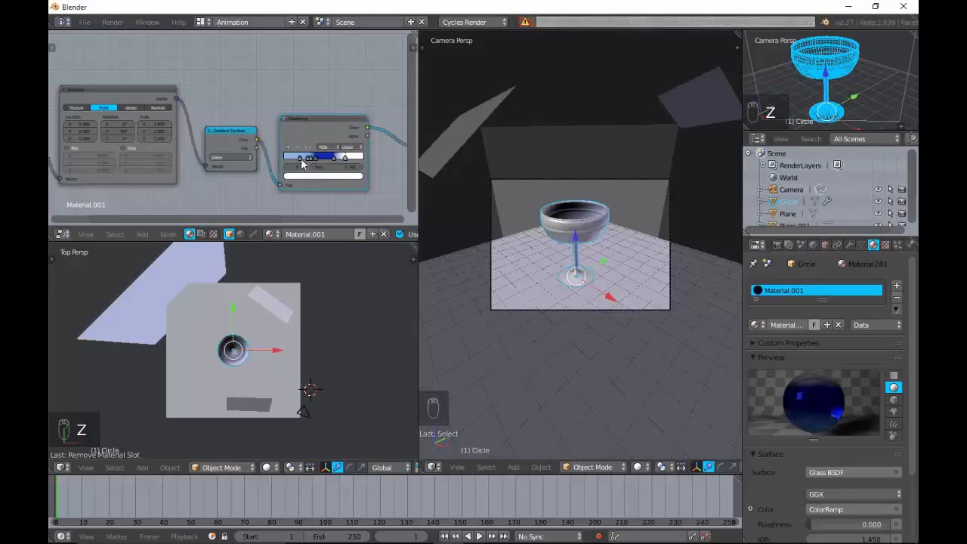
pyautogui.click(299, 163)
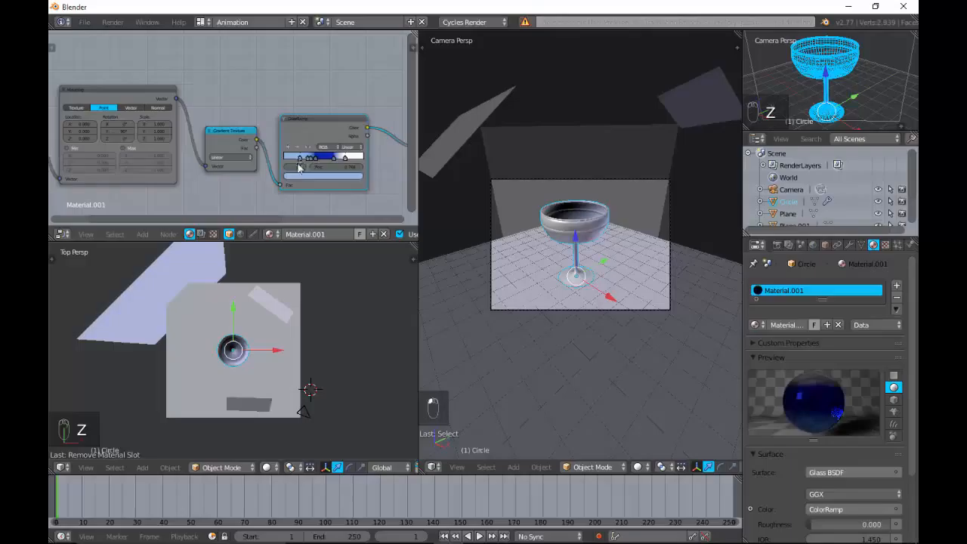
pyautogui.click(301, 176)
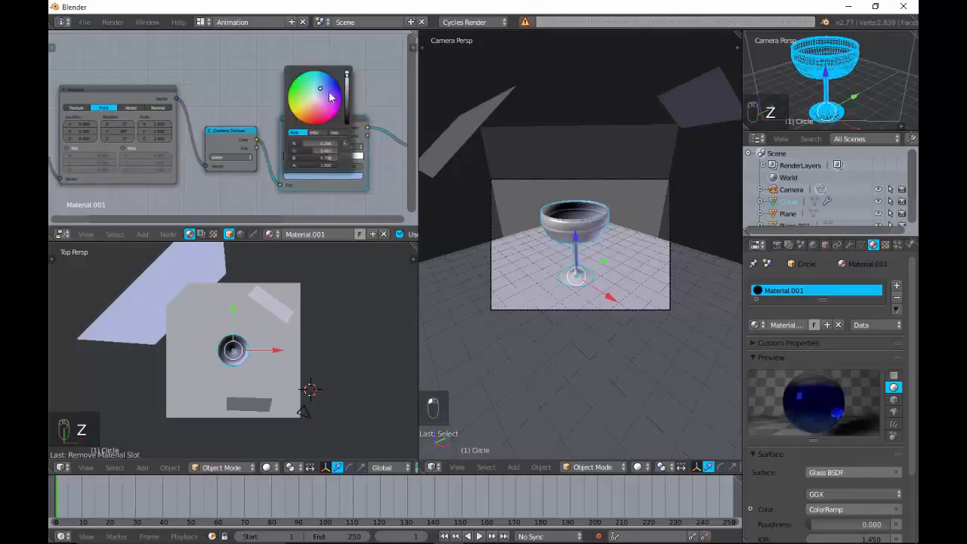
pyautogui.moveTo(329, 96); pyautogui.dragTo(317, 97)
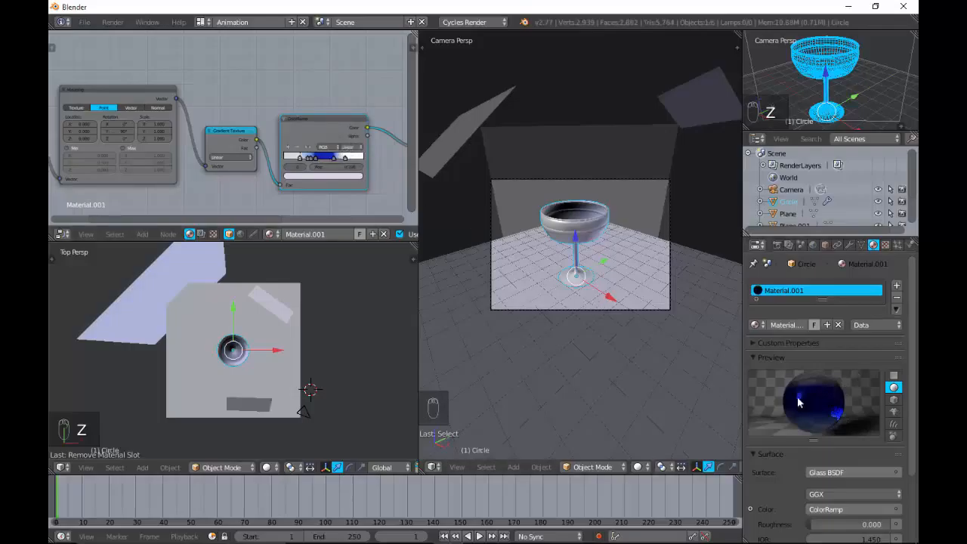
# Move a deep-blue ColorRamp stop close to the white end stop and raise its color to full brightness
pyautogui.click(340, 160)
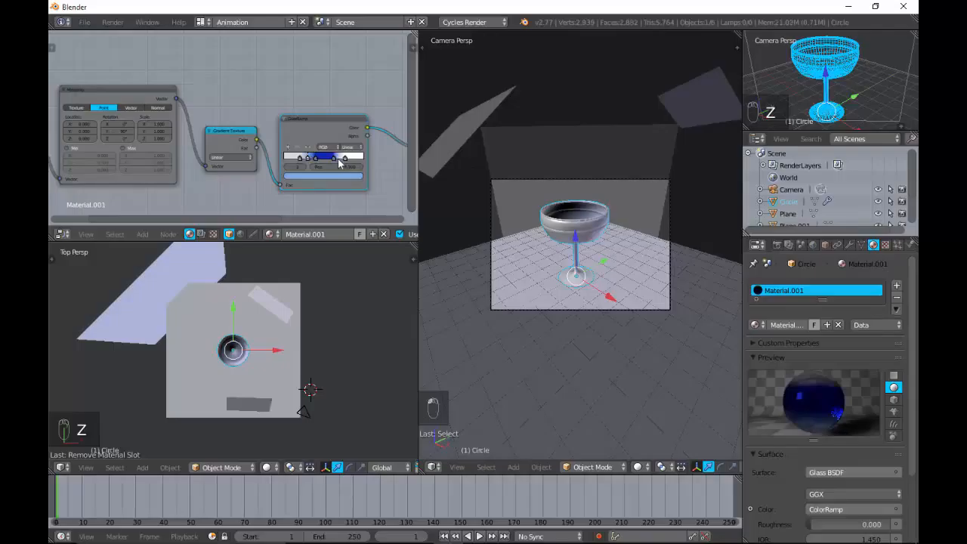
pyautogui.click(340, 162)
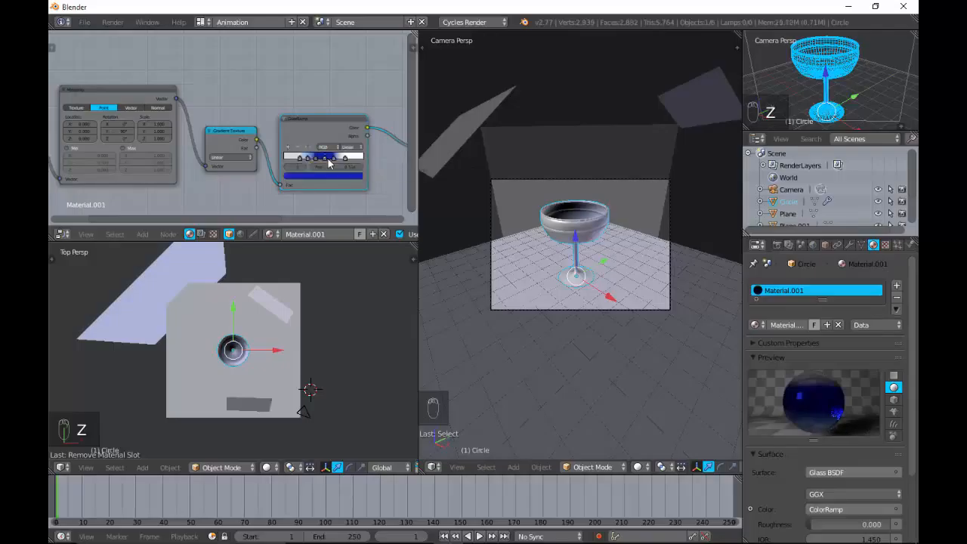
pyautogui.moveTo(333, 161); pyautogui.dragTo(339, 160)
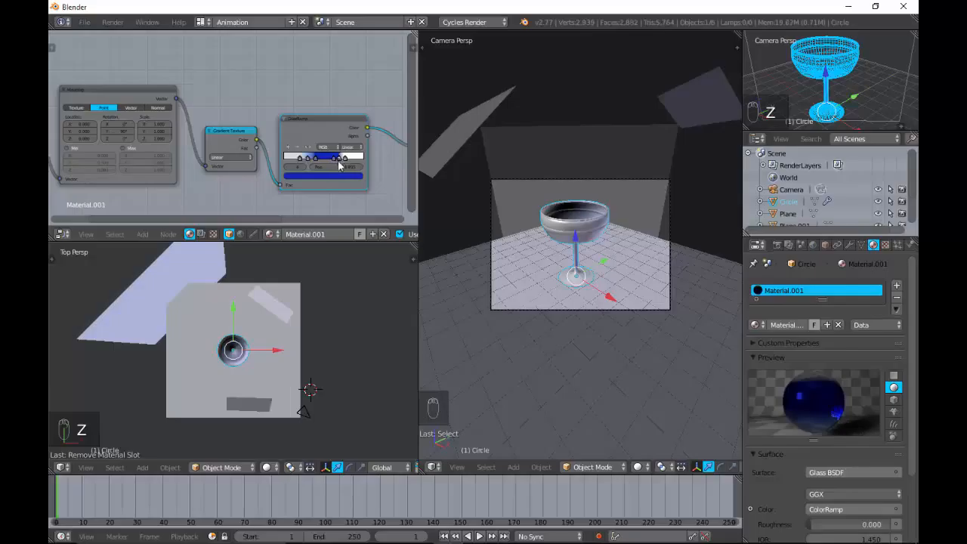
pyautogui.click(331, 177)
pyautogui.moveTo(347, 87); pyautogui.dragTo(347, 73)
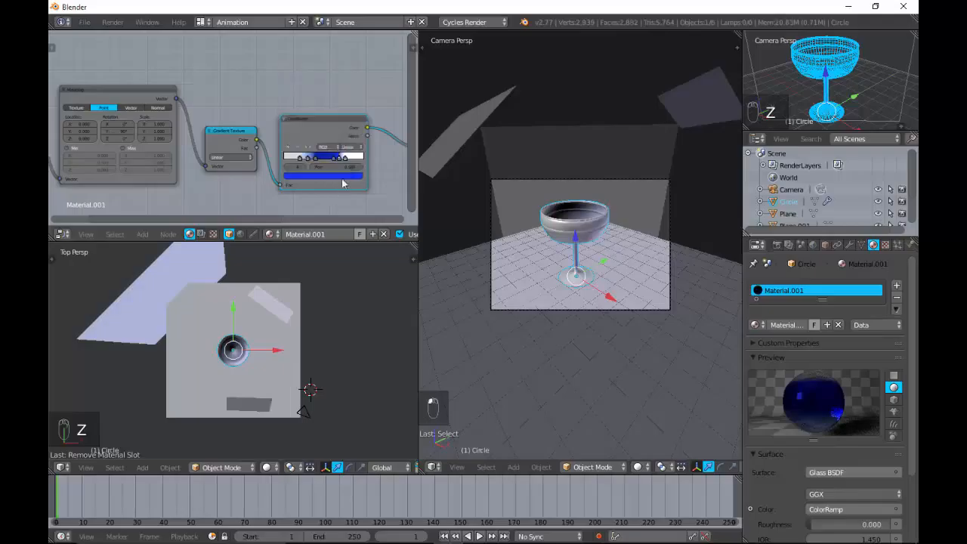
# Recolor the bright blue stop beside the white end stop to a light periwinkle blue
pyautogui.click(343, 158)
pyautogui.moveTo(341, 163); pyautogui.dragTo(340, 163)
pyautogui.click(337, 179)
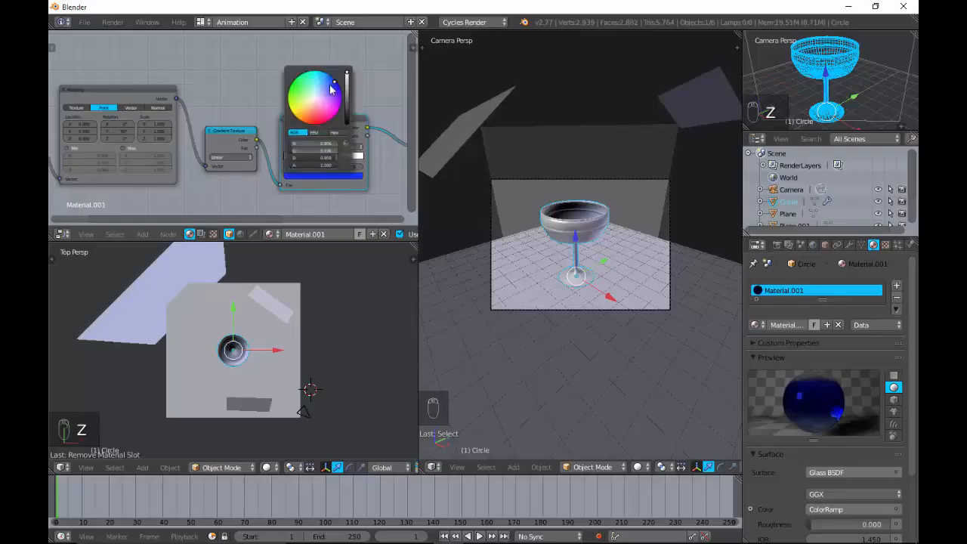
pyautogui.moveTo(335, 82); pyautogui.dragTo(323, 91)
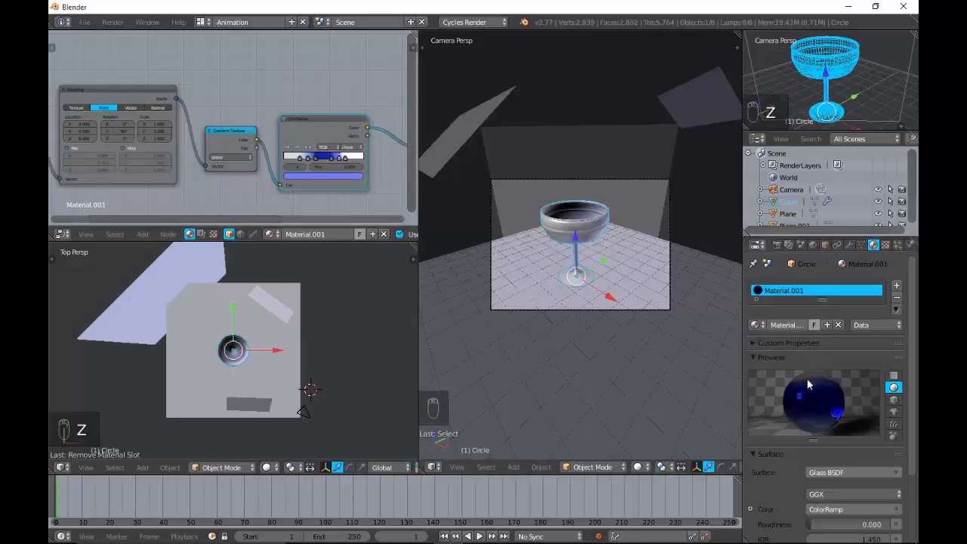
# Fine-tune the positions of the upper deep-blue and periwinkle stops and preview the glass in rendered shading
pyautogui.click(330, 161)
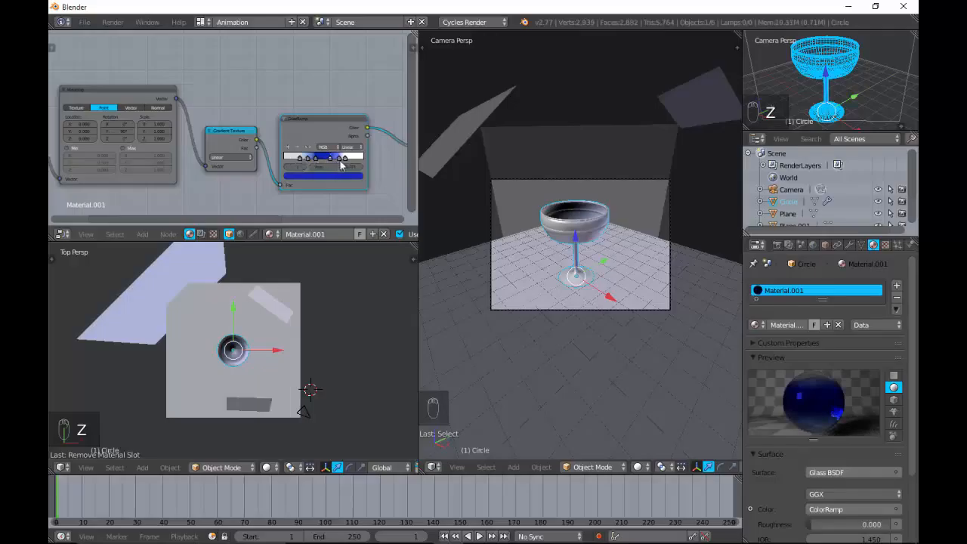
pyautogui.click(341, 160)
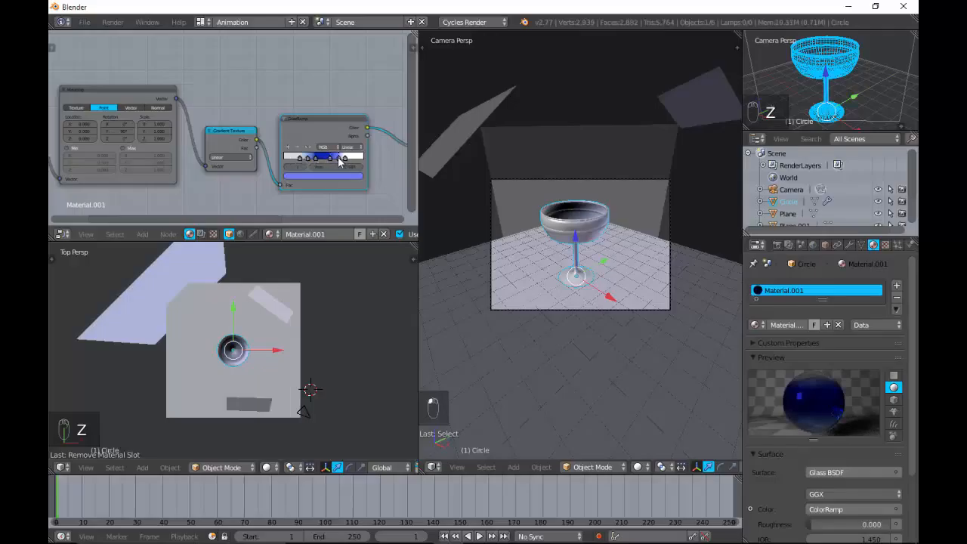
pyautogui.click(350, 159)
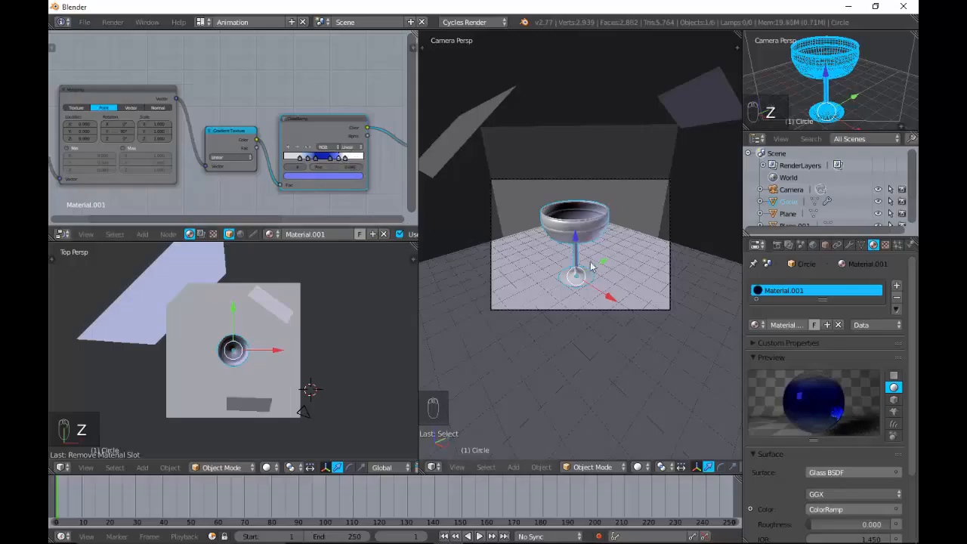
pyautogui.press('z')
pyautogui.click(674, 223)
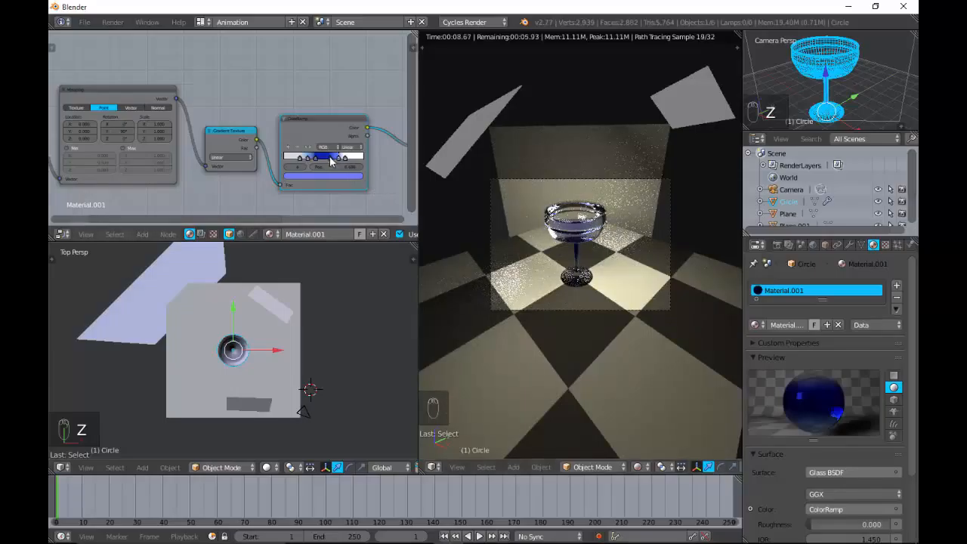
# Spread the two deep-blue ColorRamp stops outward close to their lighter neighbours and darken the lower one's blue
pyautogui.moveTo(332, 160); pyautogui.dragTo(337, 159)
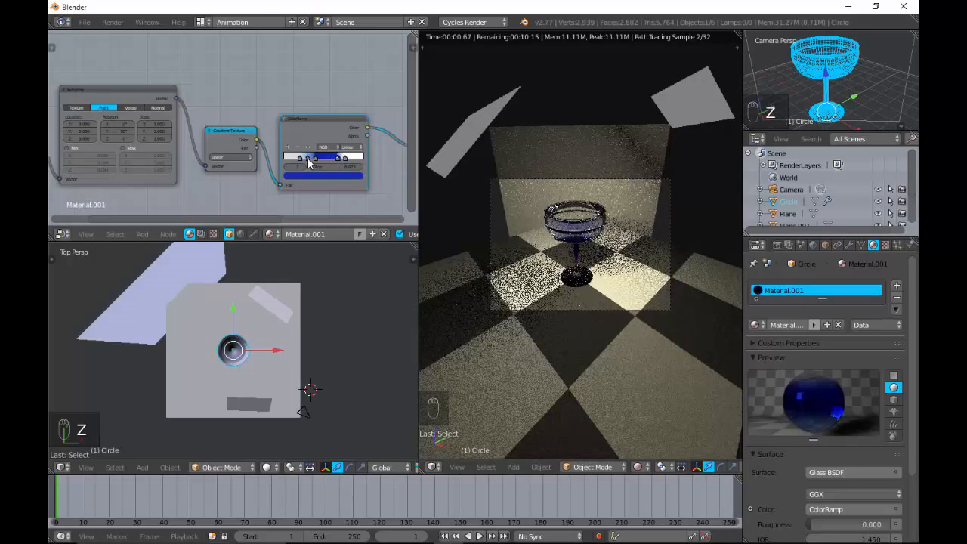
pyautogui.click(311, 159)
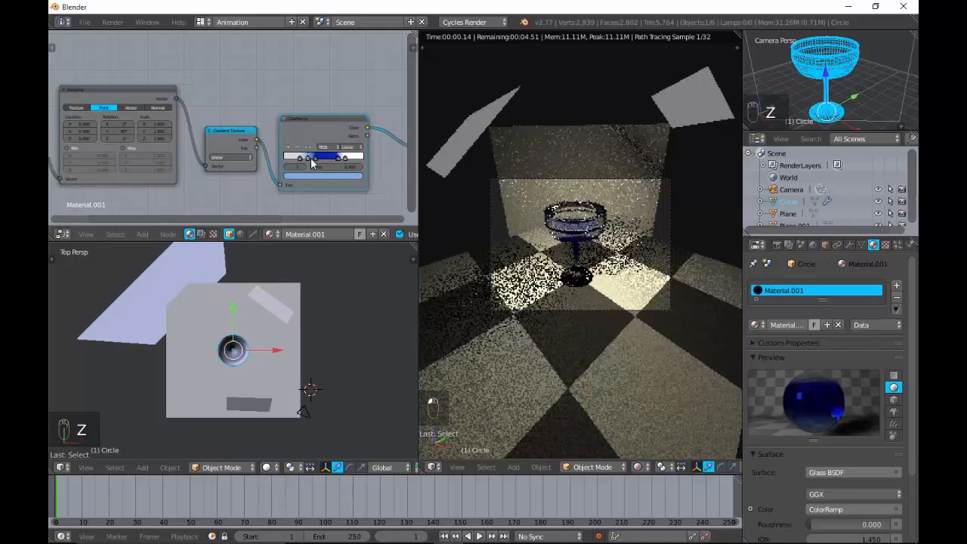
pyautogui.moveTo(312, 163); pyautogui.dragTo(314, 164)
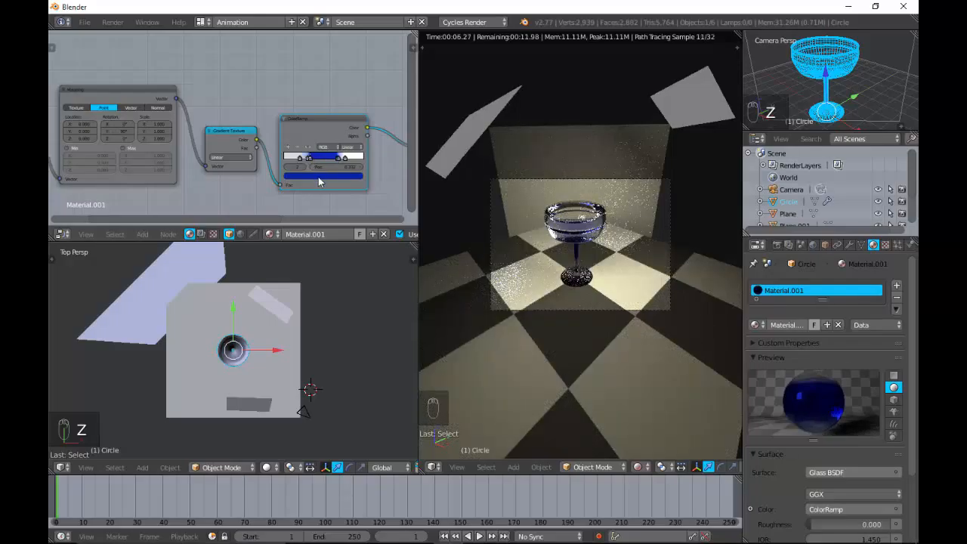
pyautogui.click(318, 175)
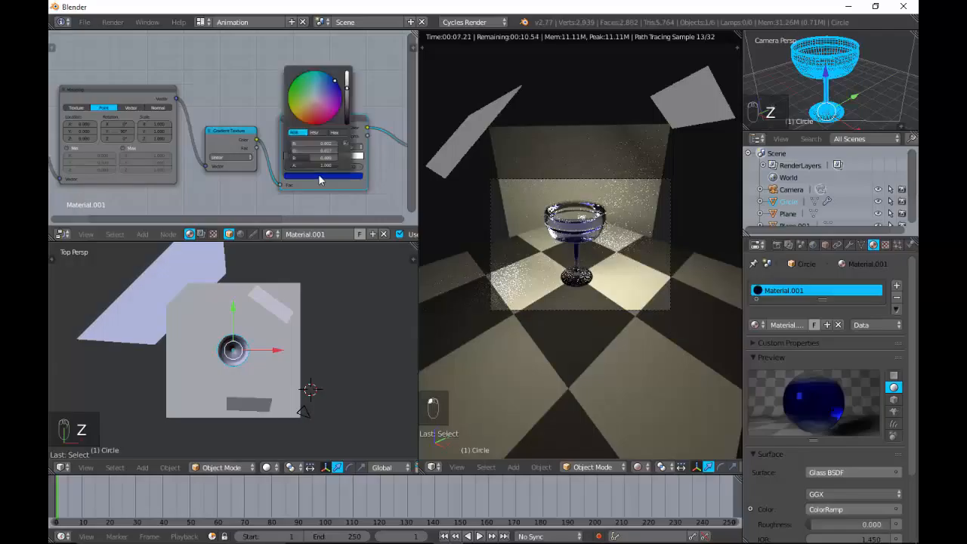
pyautogui.click(347, 96)
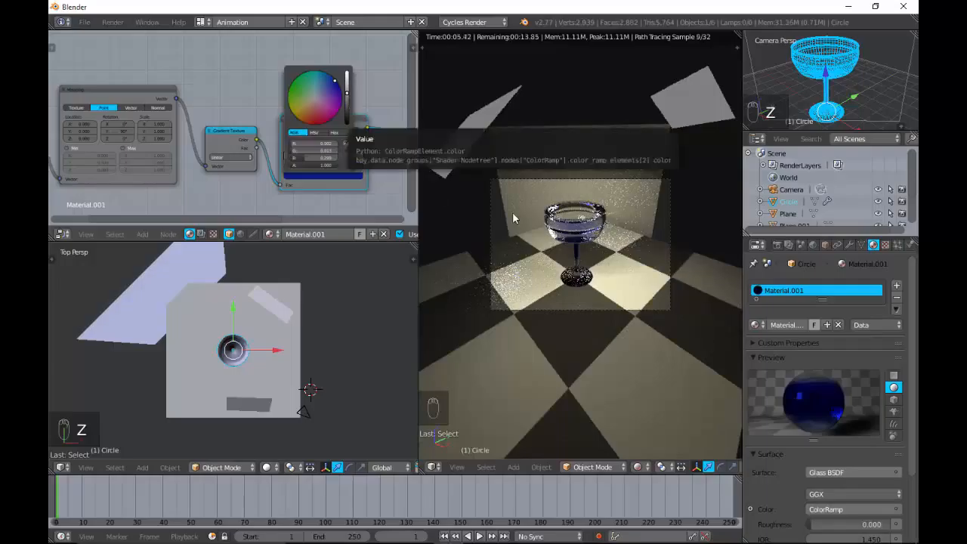
# Set the Cycles preview samples to 15 and display the camera view in rendered shading
pyautogui.press('z')
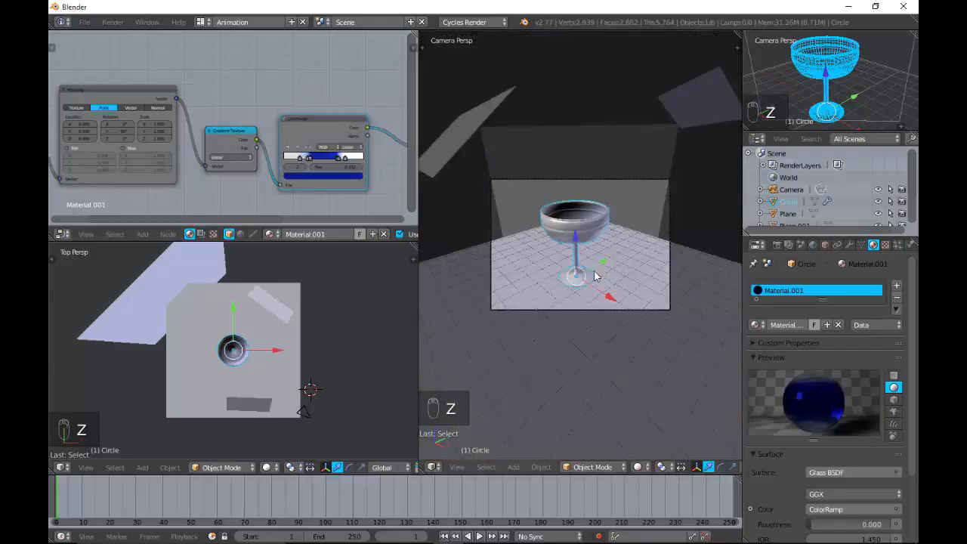
pyautogui.click(776, 245)
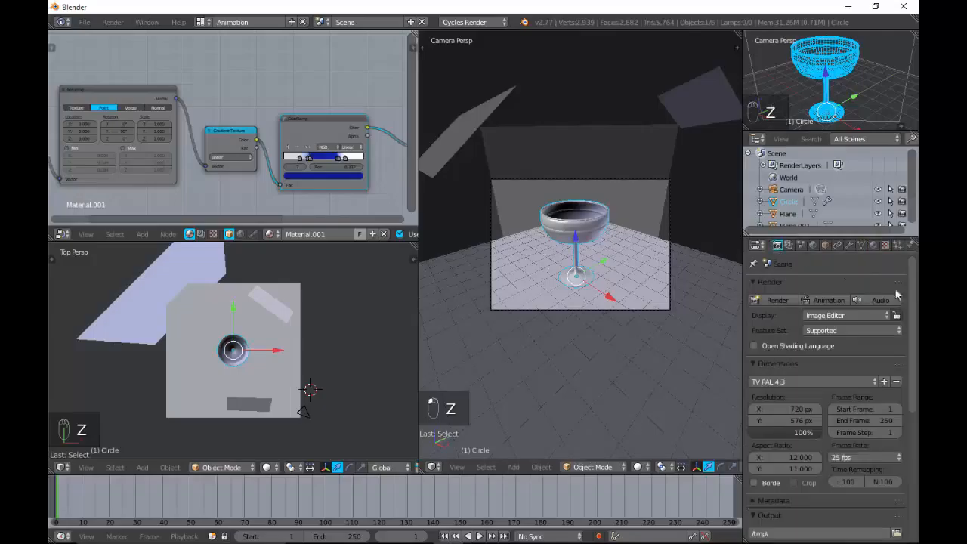
pyautogui.scroll(-8, 909, 294)
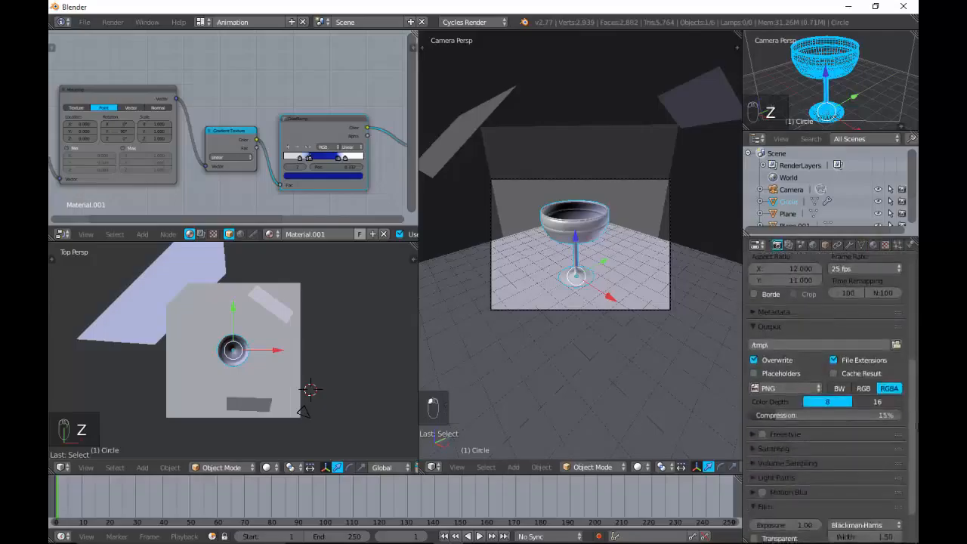
pyautogui.click(752, 401)
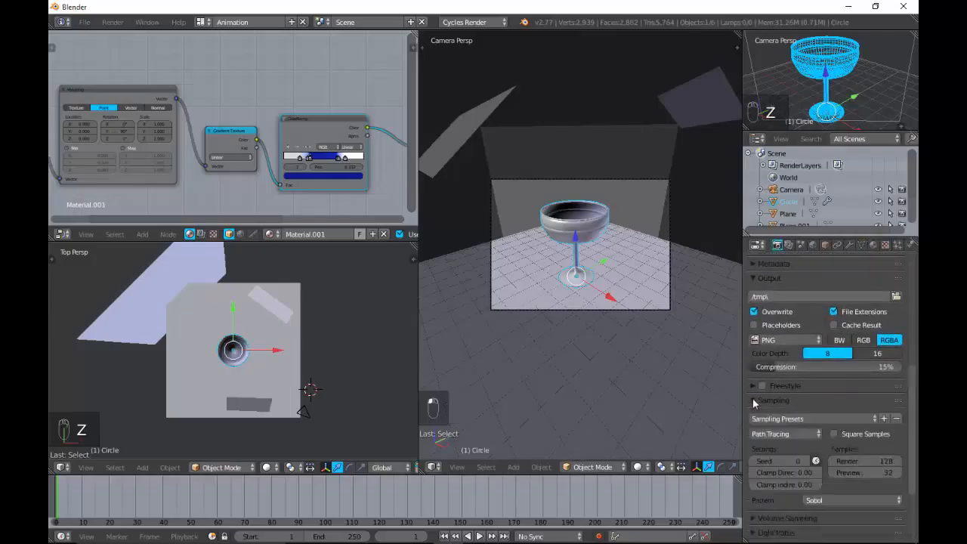
pyautogui.click(864, 472)
pyautogui.write('15')
pyautogui.press('Return')
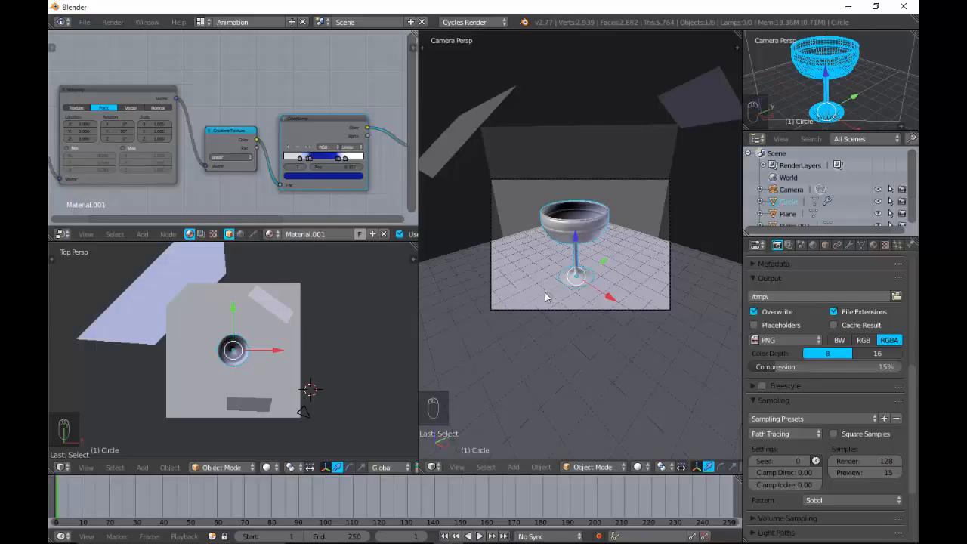
pyautogui.press('z')
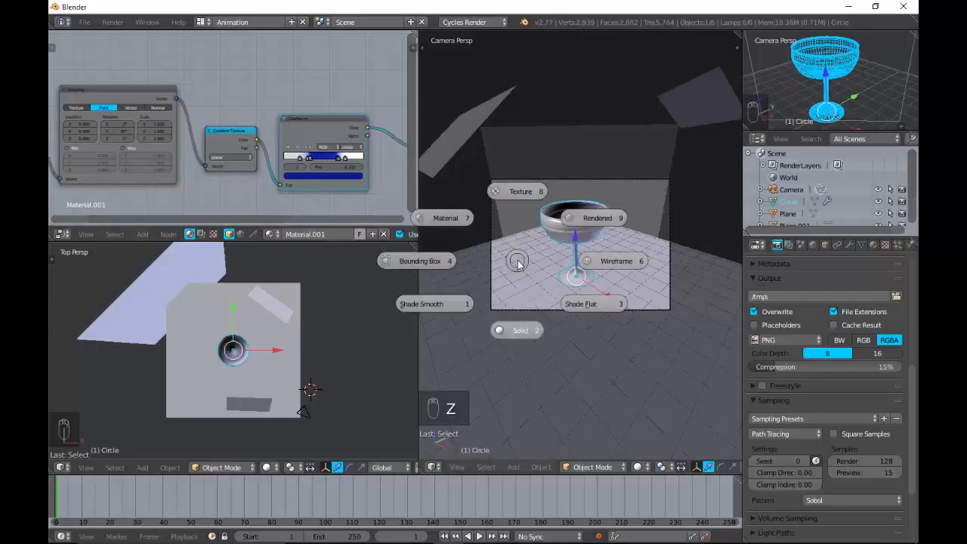
pyautogui.press('9')
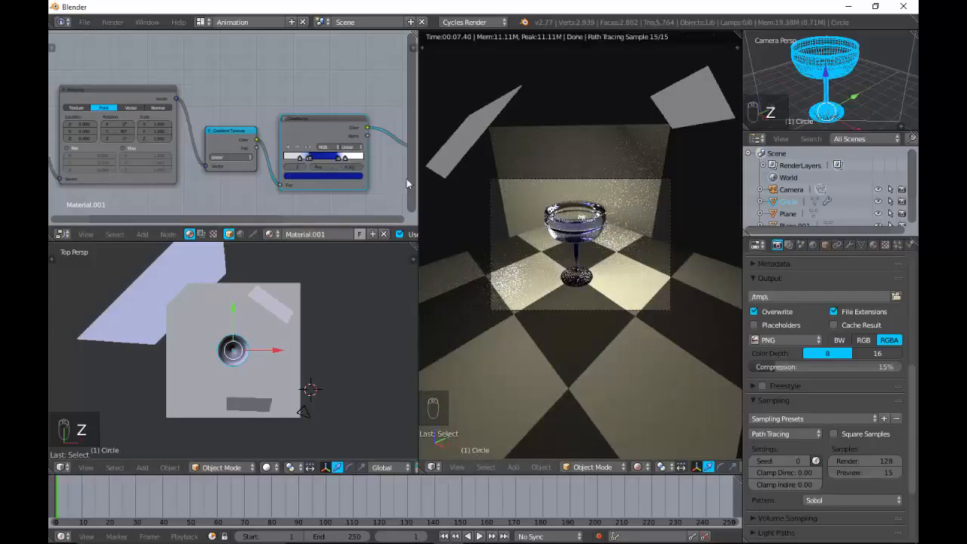
# Change the glass material's ColorRamp interpolation to B-Spline
pyautogui.click(351, 147)
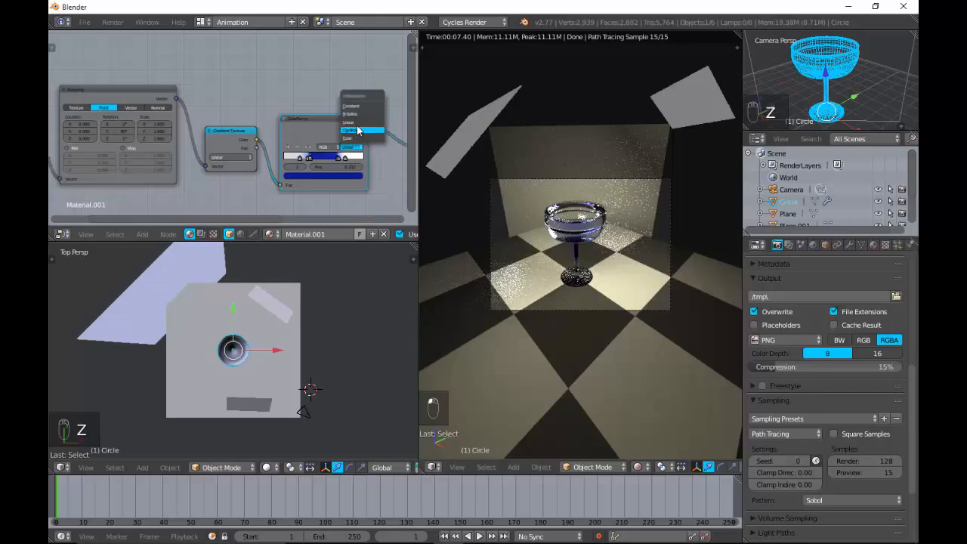
pyautogui.click(353, 115)
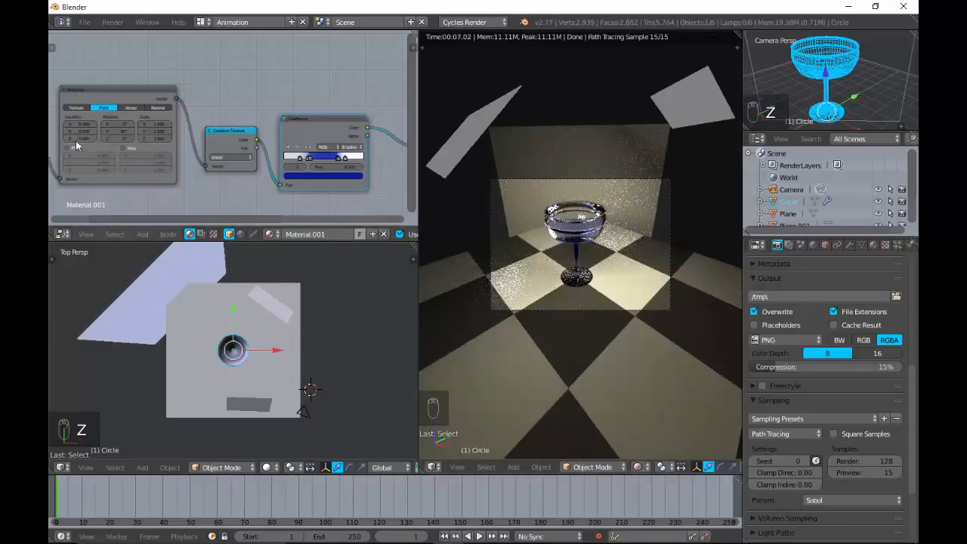
pyautogui.moveTo(80, 138)
pyautogui.mouseDown()
pyautogui.moveTo(93, 138)
pyautogui.moveTo(80, 140)
pyautogui.mouseUp()
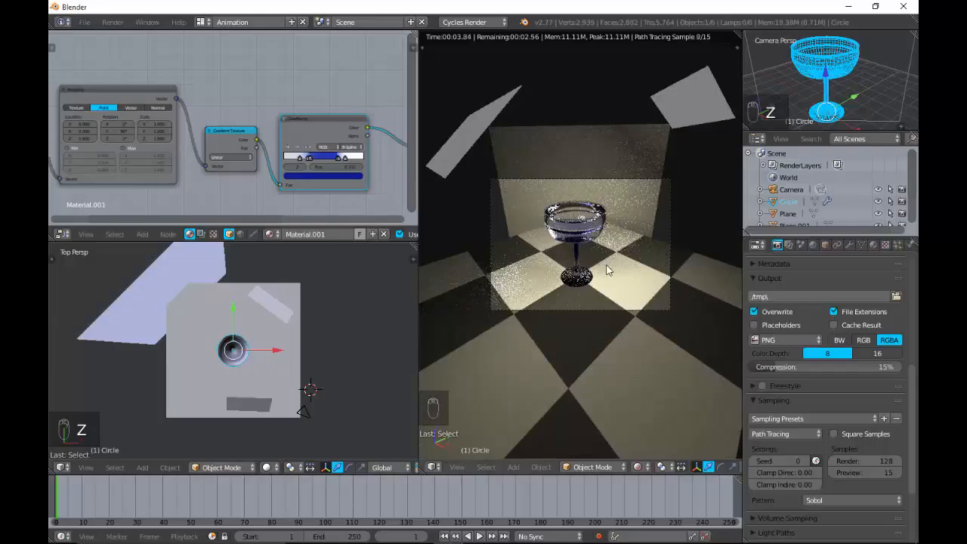
pyautogui.click(75, 130)
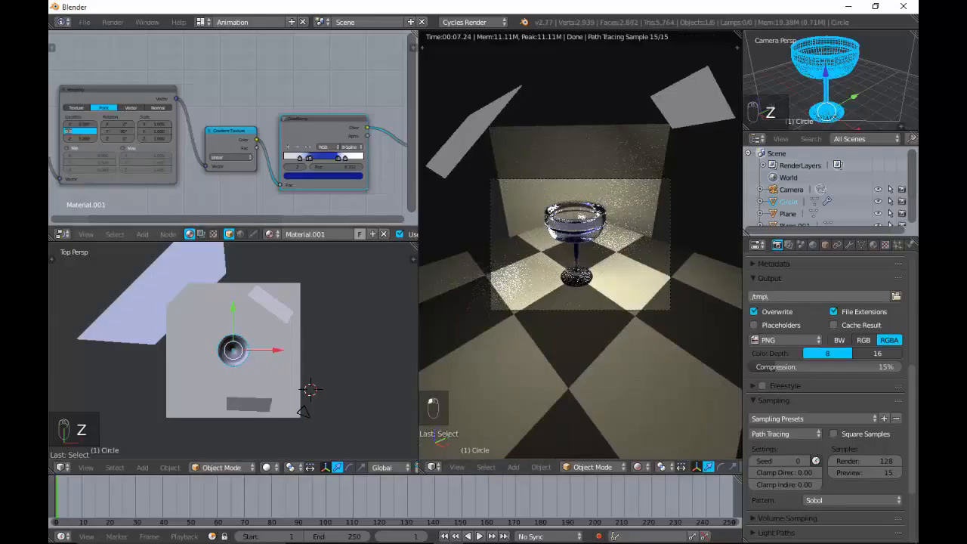
pyautogui.press('Return')
# Examine the glass's color gradient up close from the side, with the backdrop wall behind it, in rendered shading
pyautogui.press('KP_1')
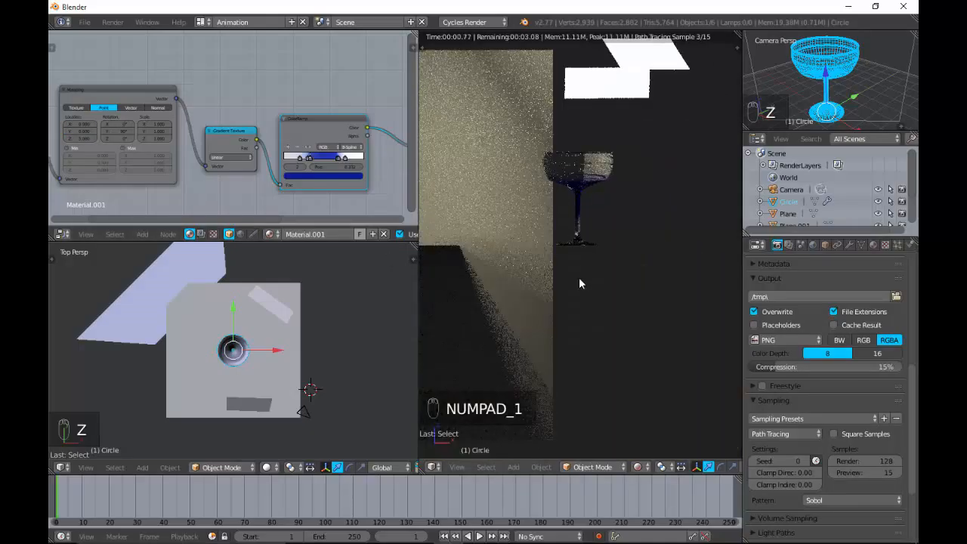
pyautogui.press('KP_6')
pyautogui.press('KP_6')
pyautogui.press('KP_6')
pyautogui.press('KP_6')
pyautogui.press('KP_6')
pyautogui.press('KP_6')
pyautogui.press('KP_6')
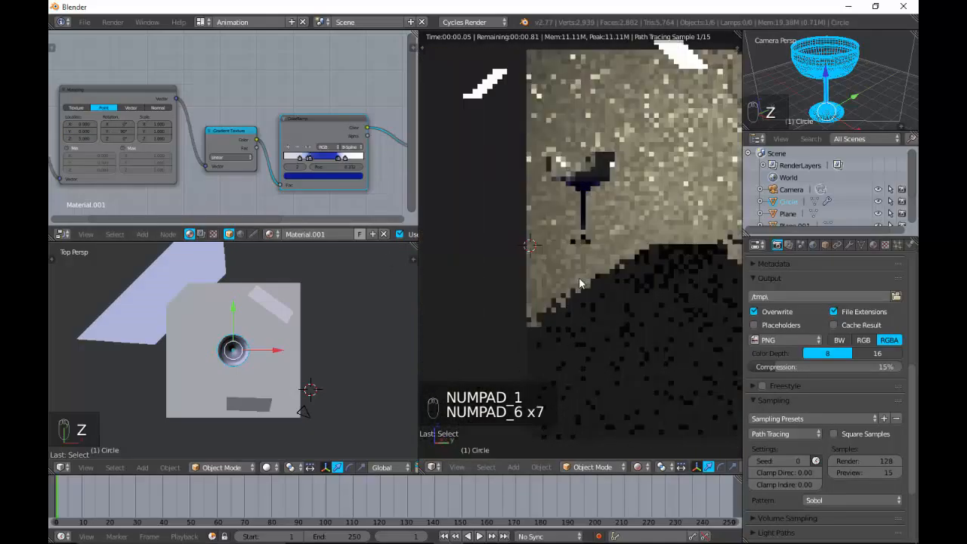
pyautogui.press('KP_4')
pyautogui.press('KP_4')
pyautogui.press('KP_4')
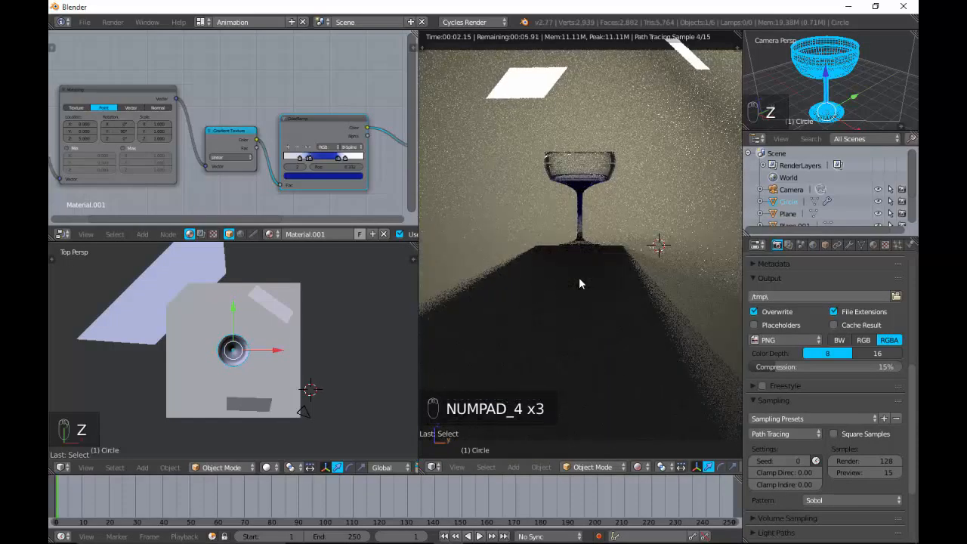
pyautogui.press('KP_Add')
pyautogui.press('KP_Add')
pyautogui.press('KP_Add')
pyautogui.moveTo(579, 279); pyautogui.dragTo(580, 213, button='middle')
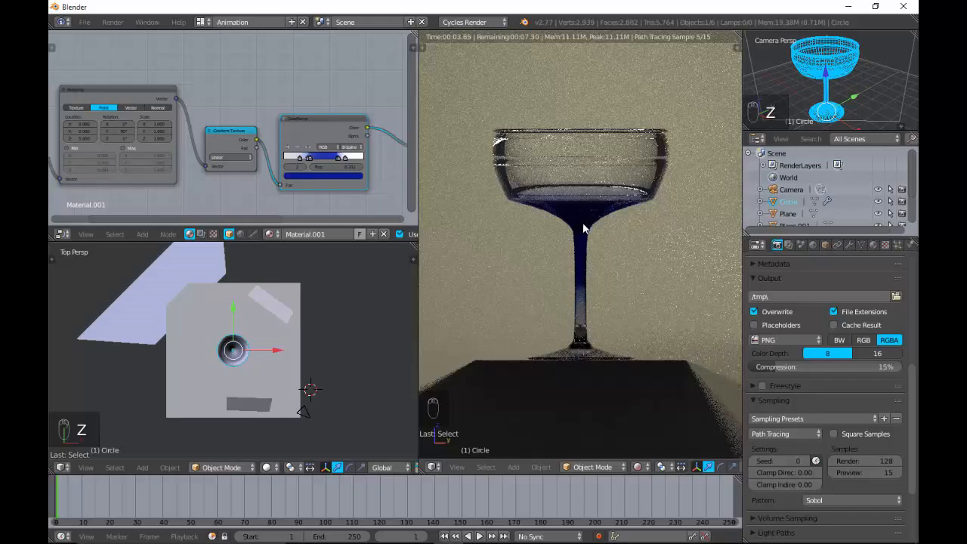
# Move the upper white ColorRamp stop to position 0.877 and shift the periwinkle and upper deep-blue stops down the gradient
pyautogui.click(341, 159)
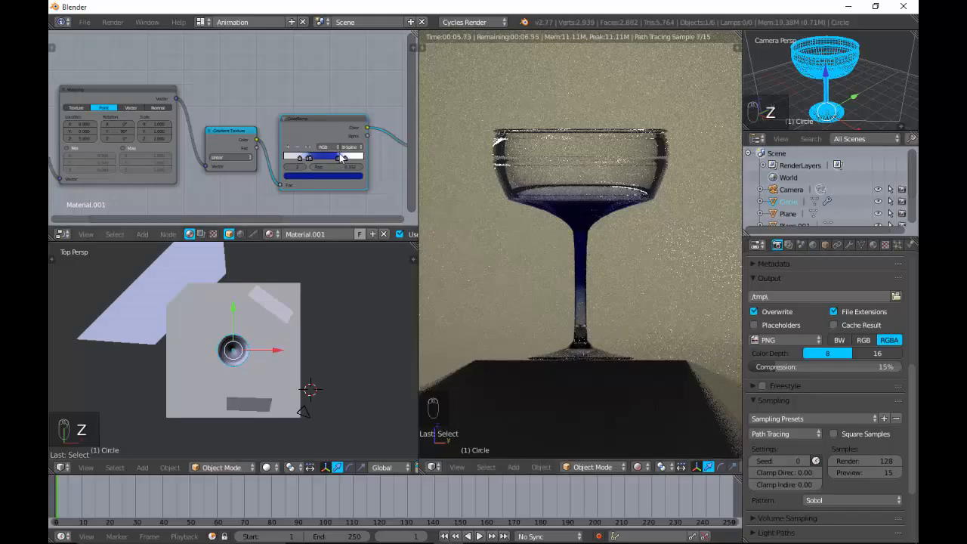
pyautogui.moveTo(340, 160)
pyautogui.mouseDown()
pyautogui.moveTo(329, 161)
pyautogui.moveTo(355, 161)
pyautogui.mouseUp()
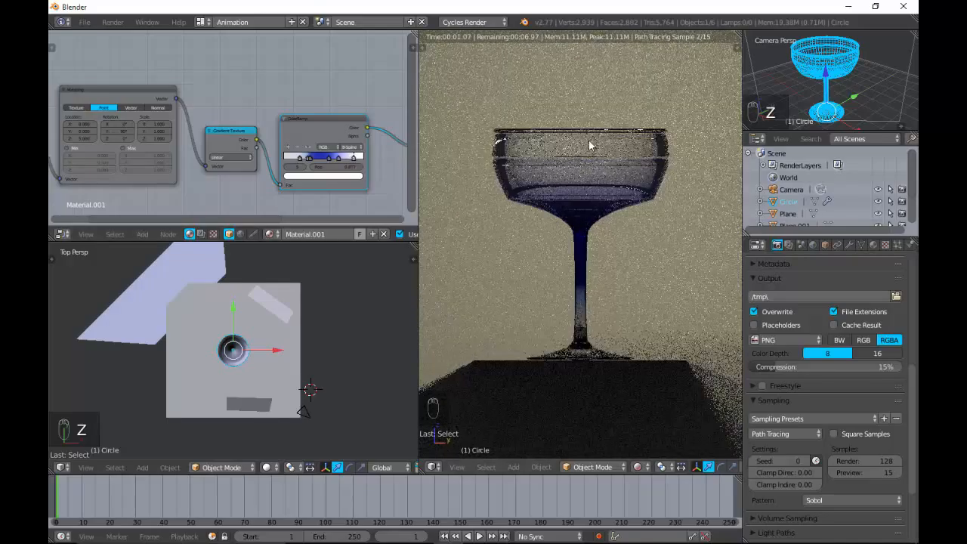
# Recolor the periwinkle ColorRamp stop to a darker, strongly saturated blue
pyautogui.click(339, 160)
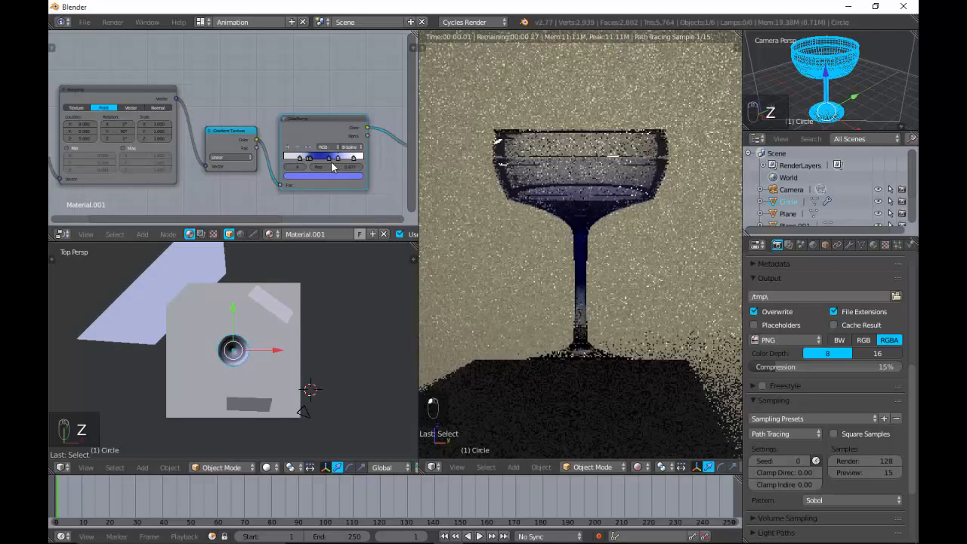
pyautogui.click(330, 176)
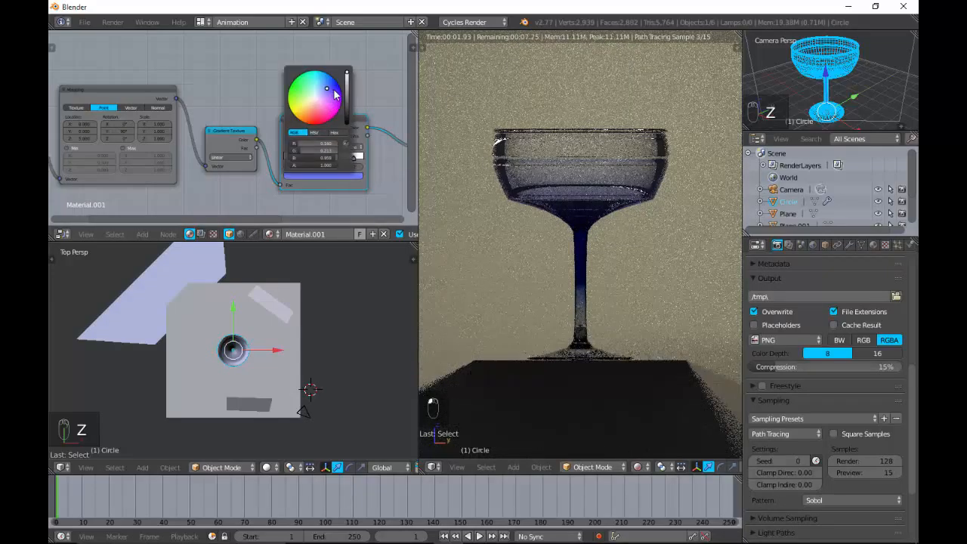
pyautogui.click(346, 95)
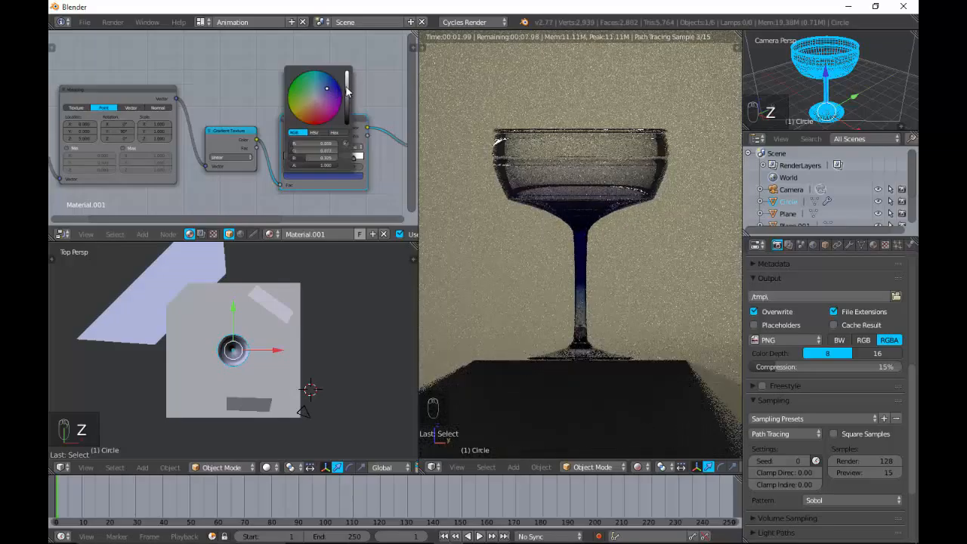
pyautogui.click(348, 89)
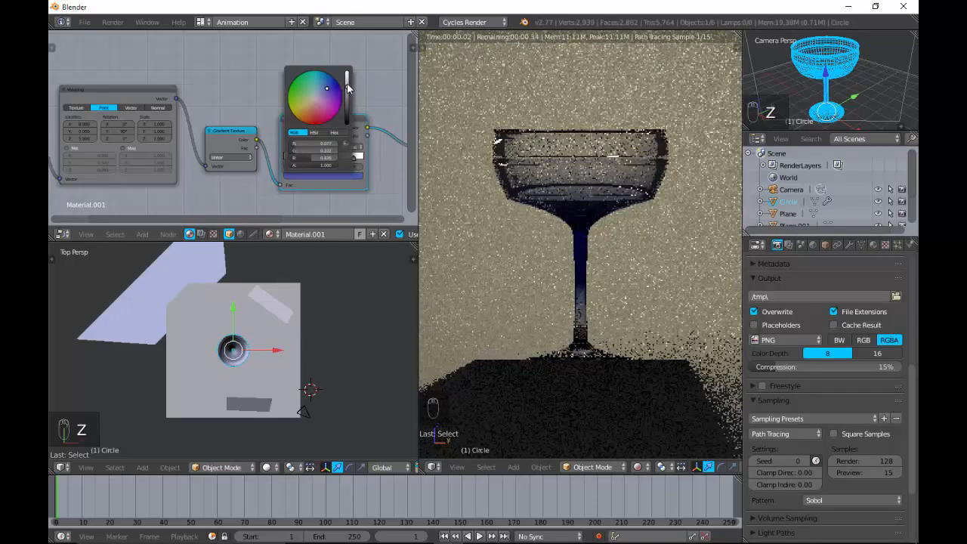
pyautogui.click(346, 86)
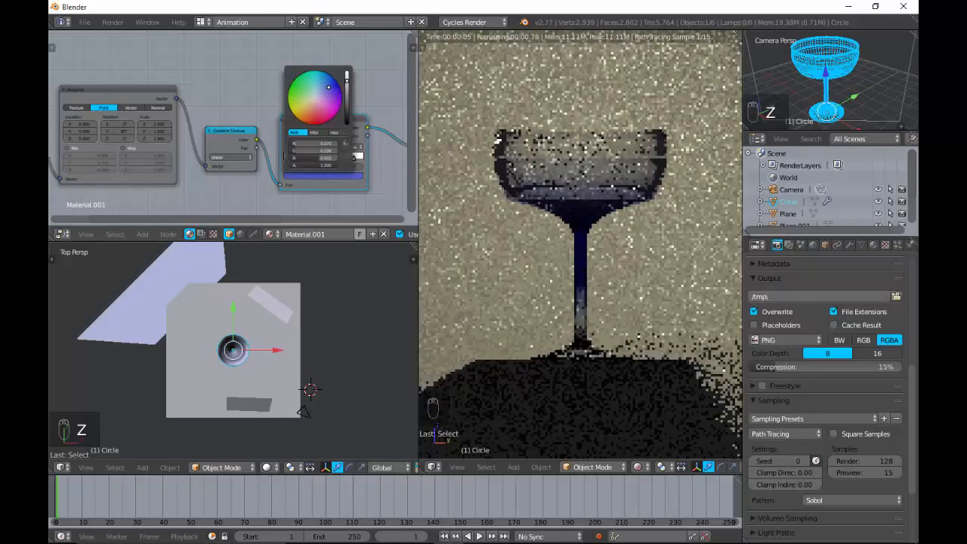
pyautogui.moveTo(328, 87); pyautogui.dragTo(336, 85)
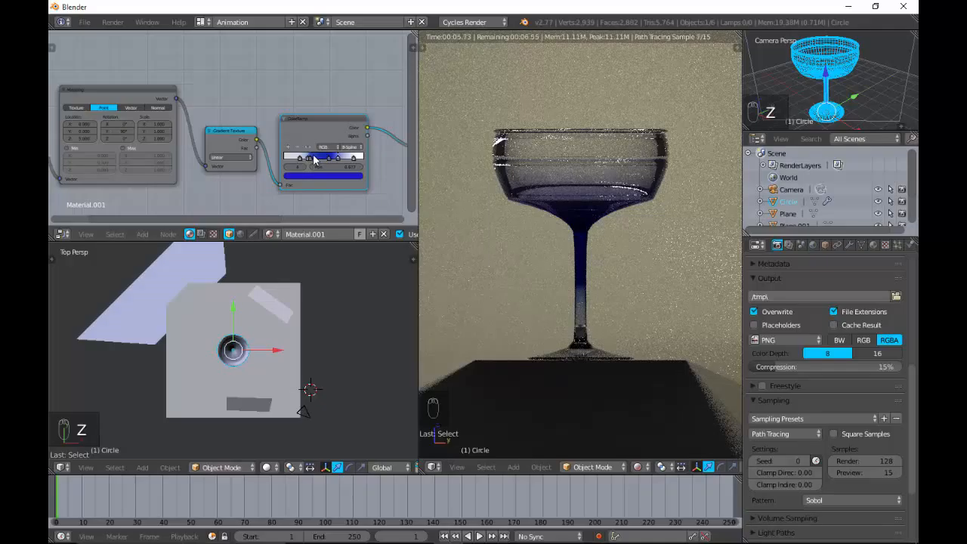
# Shift the two upper blue ColorRamp stops toward the white stop, leaving small gaps between them
pyautogui.moveTo(338, 158)
pyautogui.mouseDown()
pyautogui.moveTo(352, 161)
pyautogui.moveTo(344, 164)
pyautogui.mouseUp()
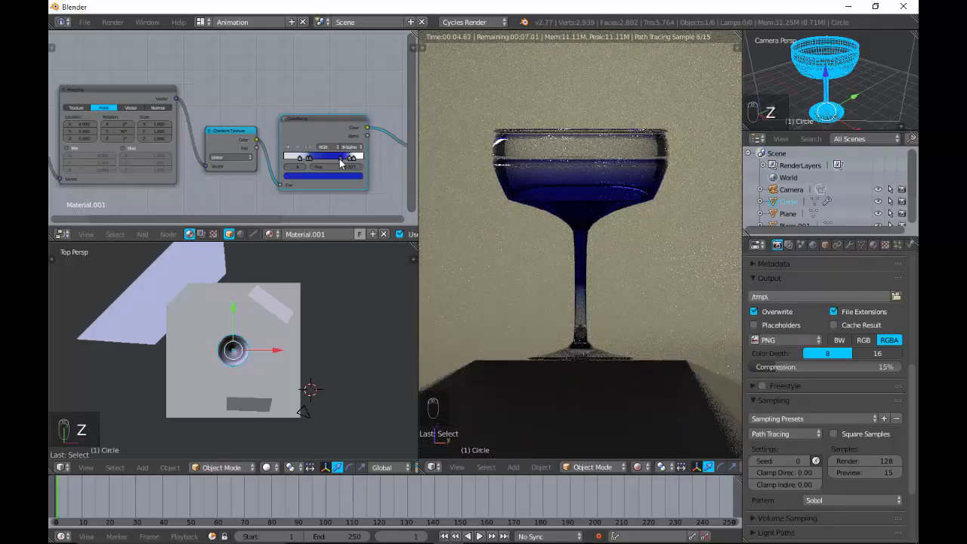
pyautogui.moveTo(340, 162); pyautogui.dragTo(338, 165)
pyautogui.moveTo(351, 163); pyautogui.dragTo(347, 164)
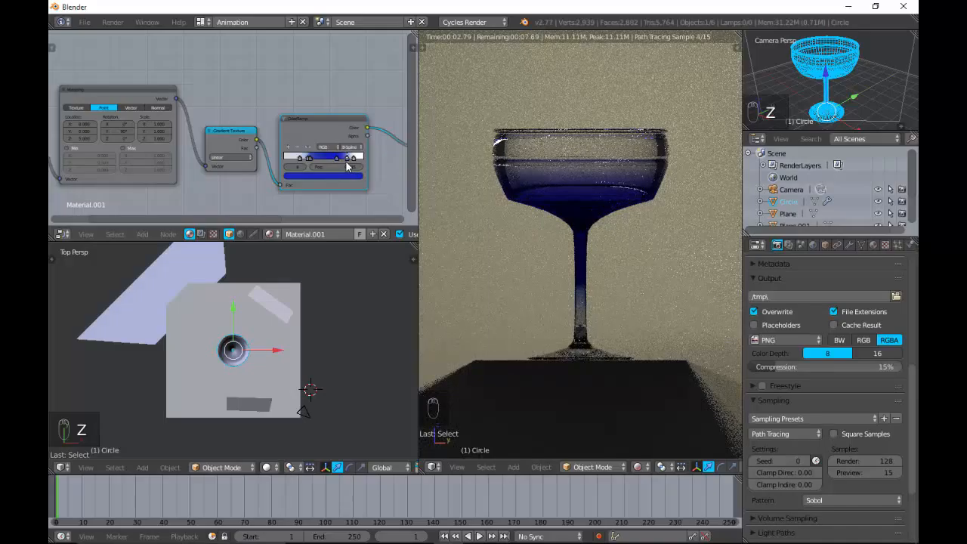
pyautogui.moveTo(348, 163); pyautogui.dragTo(346, 163)
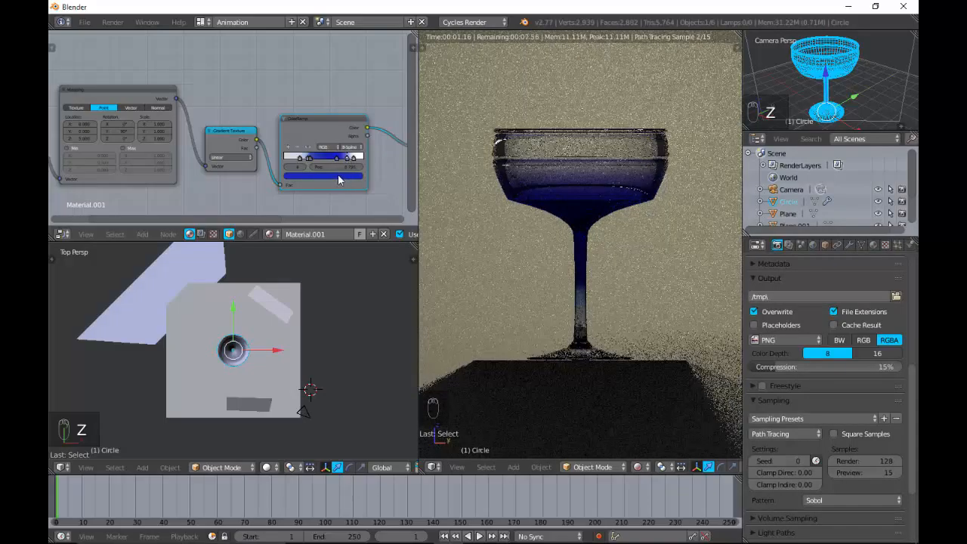
# Recolor the blue stop beside the upper white stop to a muted lavender blue
pyautogui.click(338, 177)
pyautogui.moveTo(330, 92); pyautogui.dragTo(327, 85)
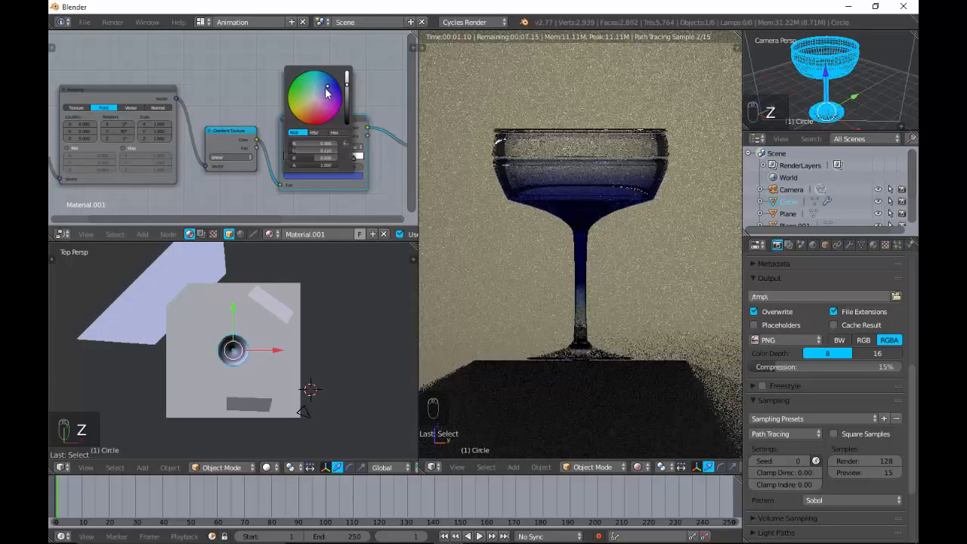
pyautogui.moveTo(326, 95); pyautogui.dragTo(322, 92)
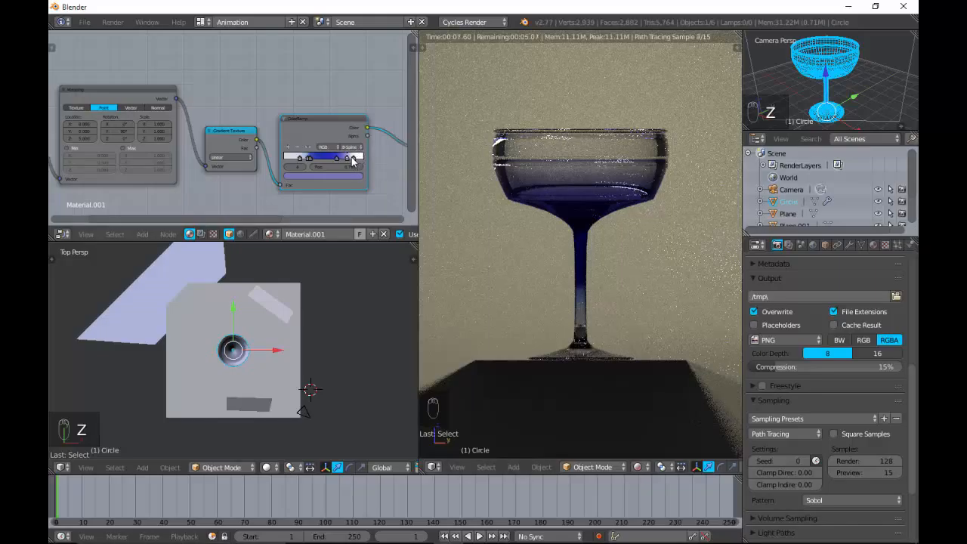
# Nudge the ColorRamp node and fine-tune the positions of its upper white and lavender stops, keeping lavender just below white
pyautogui.click(351, 158)
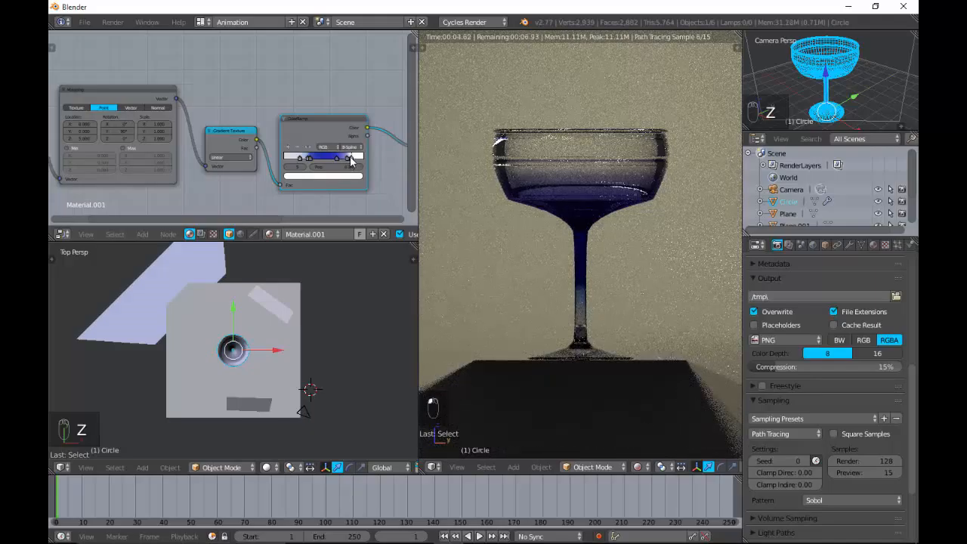
pyautogui.press('g')
pyautogui.click(350, 157)
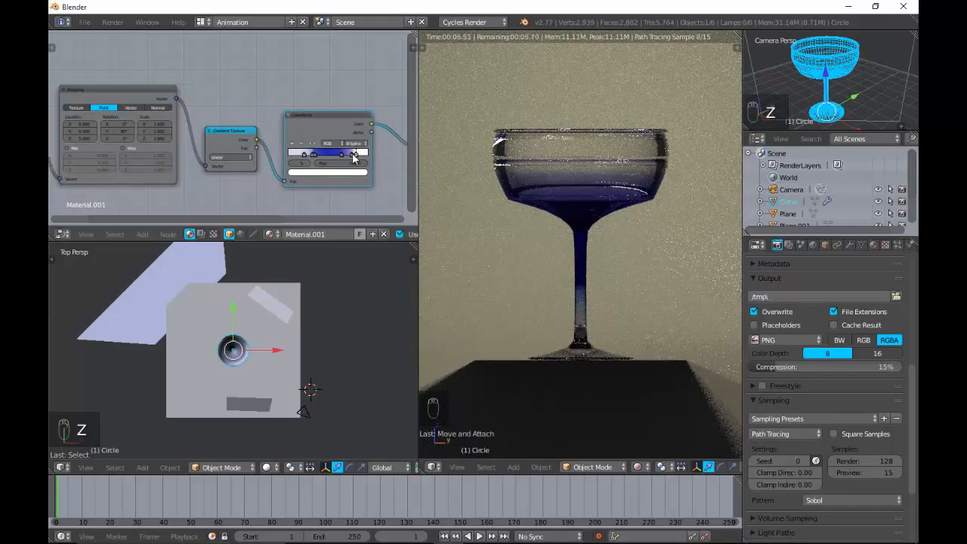
pyautogui.moveTo(353, 157); pyautogui.dragTo(355, 157)
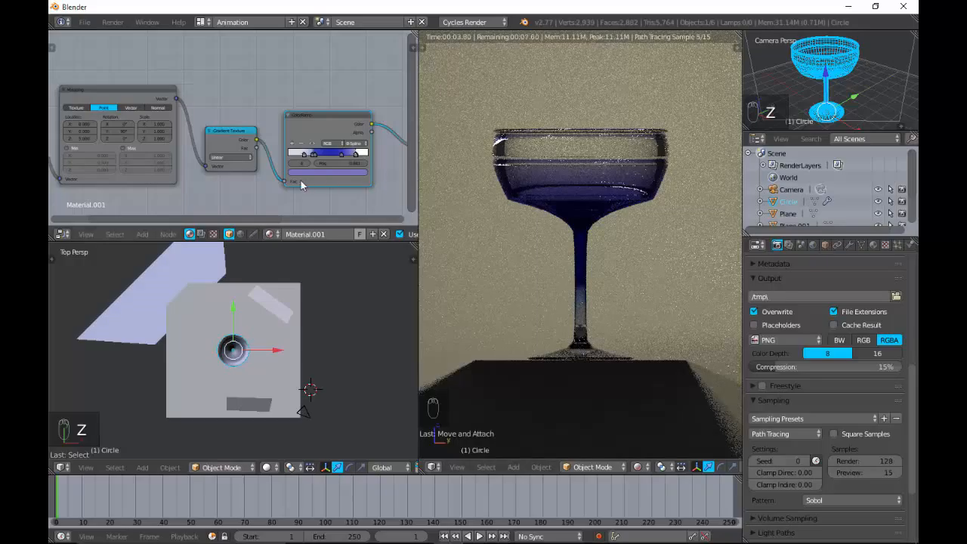
pyautogui.moveTo(355, 155); pyautogui.dragTo(358, 161)
pyautogui.click(356, 156)
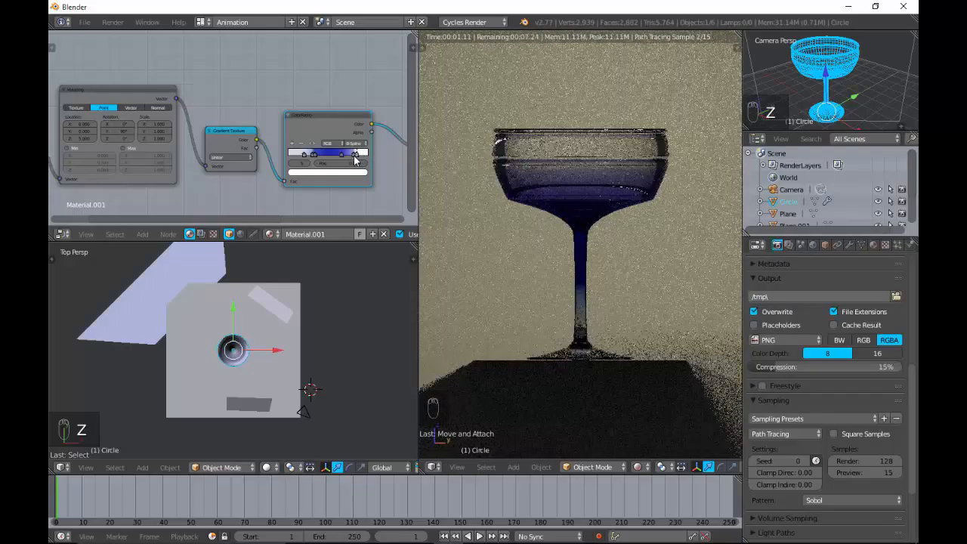
pyautogui.moveTo(354, 156); pyautogui.dragTo(351, 159)
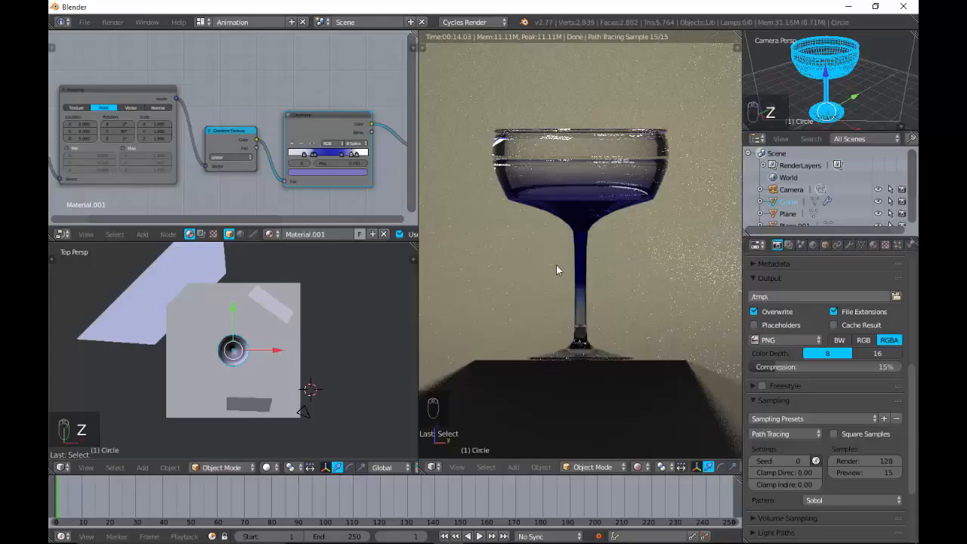
# Examine the glass's gradient in the rendered viewport through the camera, from the front and side, and from a raised oblique angle
pyautogui.press('KP_0')
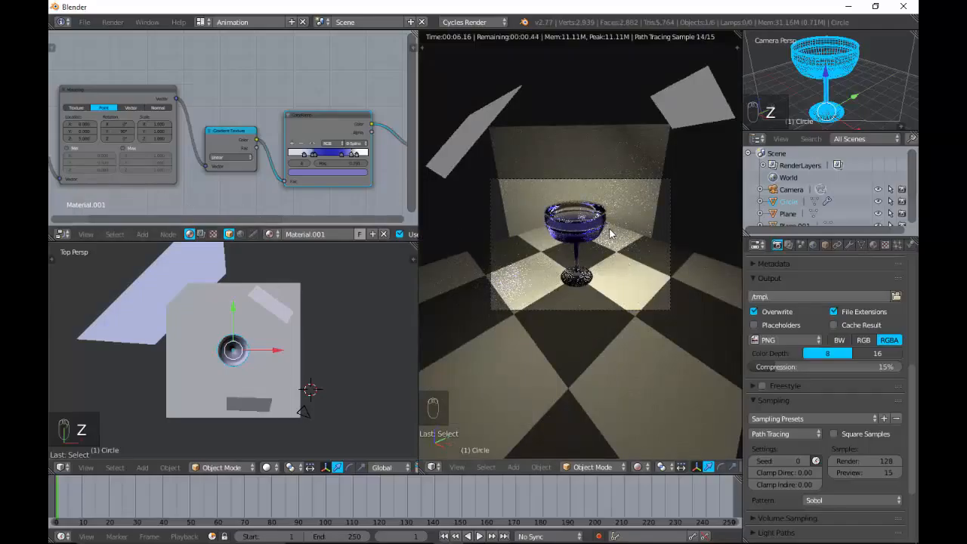
pyautogui.press('KP_2')
pyautogui.press('KP_1')
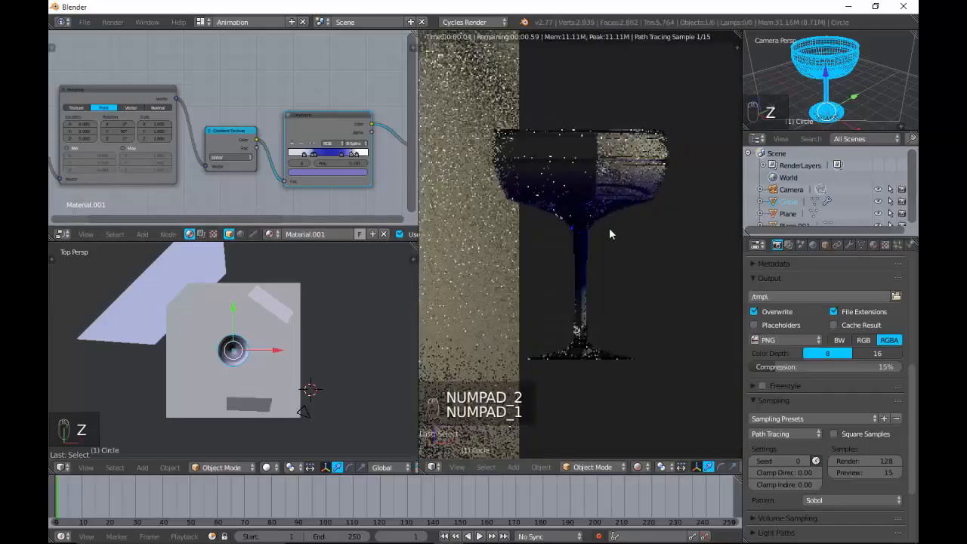
pyautogui.press('KP_3')
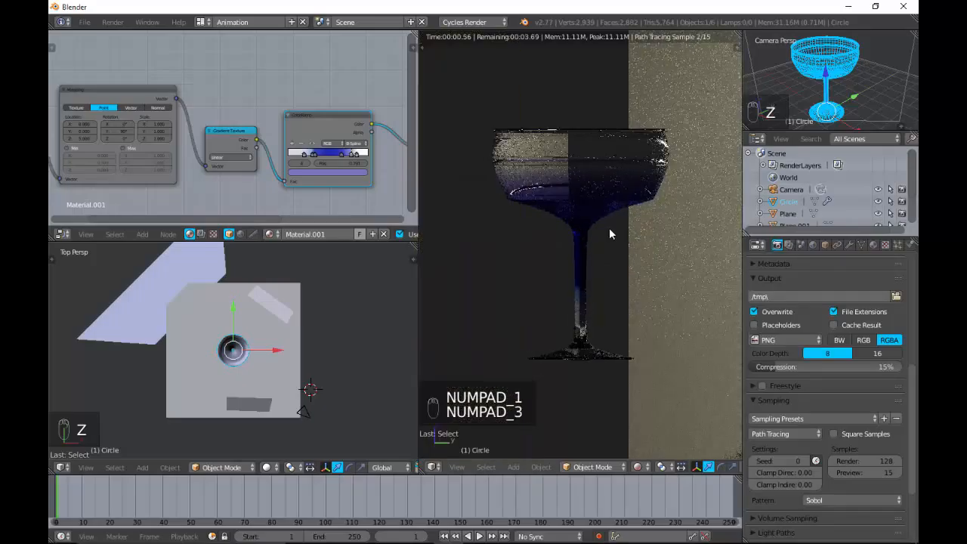
pyautogui.press('KP_4')
pyautogui.press('KP_4')
pyautogui.press('KP_4')
pyautogui.press('KP_4')
pyautogui.press('KP_4')
pyautogui.press('KP_4')
pyautogui.press('KP_4')
pyautogui.press('KP_4')
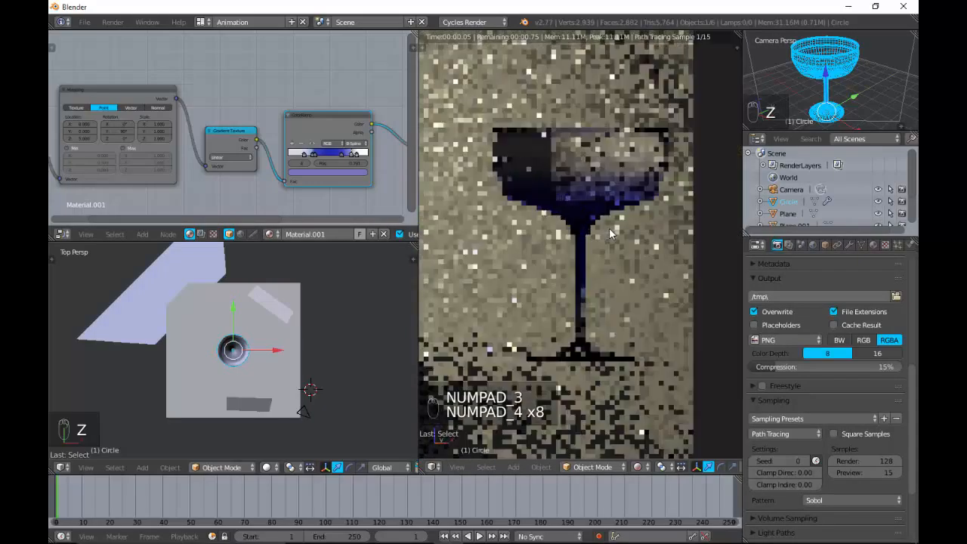
pyautogui.press('KP_4')
pyautogui.press('KP_8')
pyautogui.press('KP_6')
pyautogui.press('KP_6')
pyautogui.press('KP_6')
pyautogui.press('KP_6')
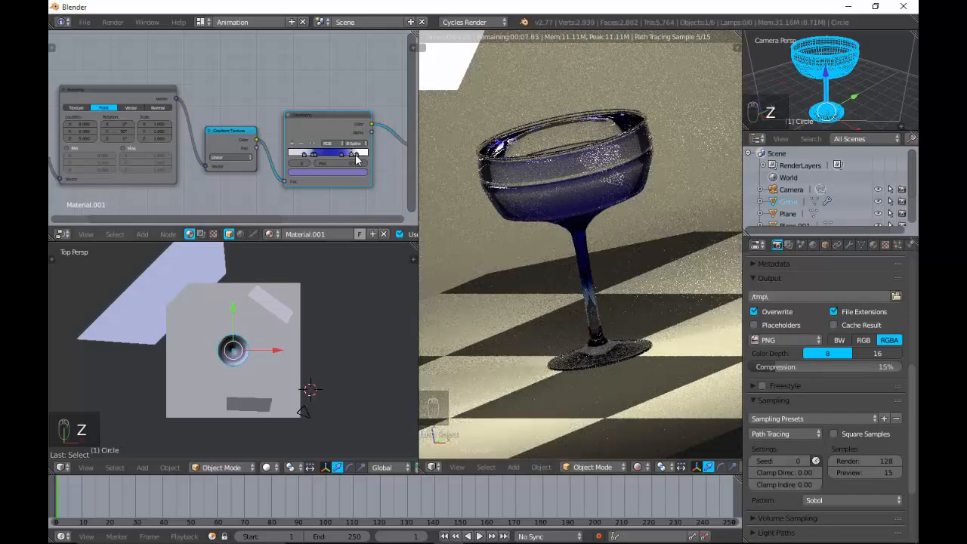
# Try shifting the upper white and lavender ColorRamp stops down toward the blue stop
pyautogui.moveTo(355, 157)
pyautogui.mouseDown()
pyautogui.moveTo(384, 162)
pyautogui.moveTo(321, 154)
pyautogui.moveTo(342, 155)
pyautogui.mouseUp()
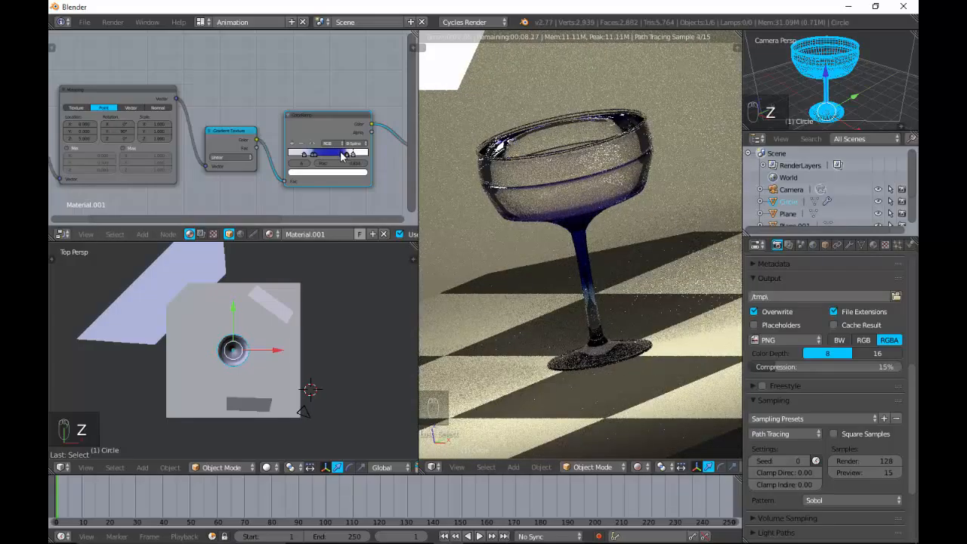
pyautogui.click(349, 156)
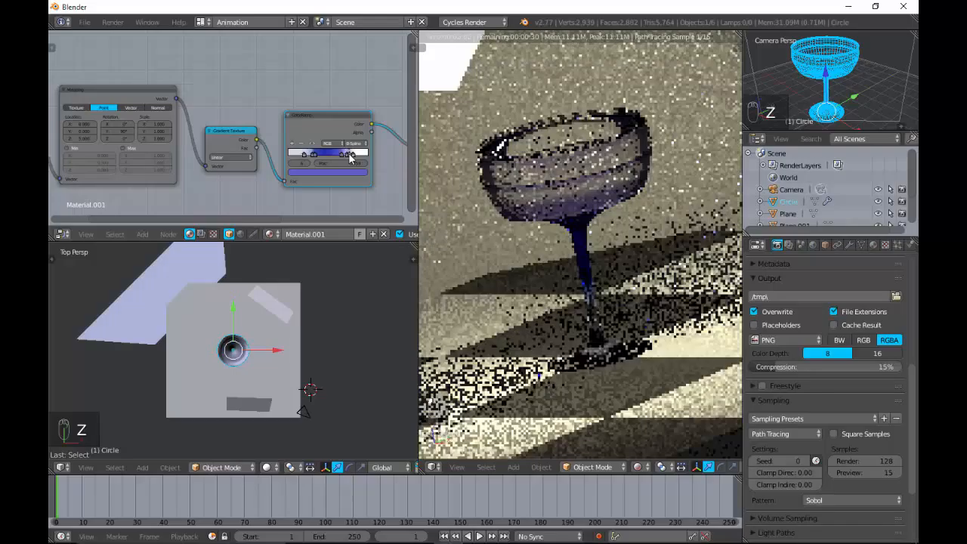
pyautogui.moveTo(350, 157); pyautogui.dragTo(340, 159)
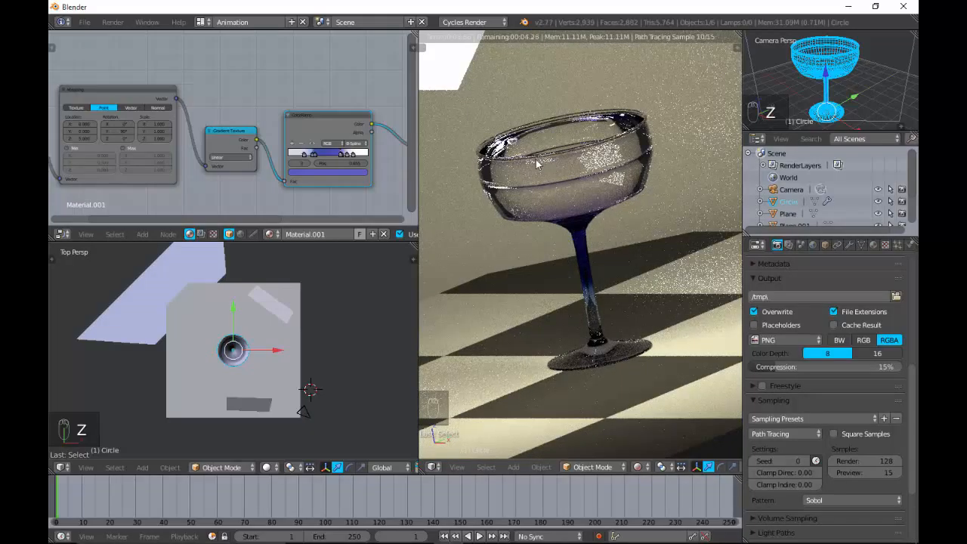
# Undo the recent ColorRamp edits, going back past the lavender recolor to before the two upper blue stops were shifted
pyautogui.hotkey('ctrl', 'z')
pyautogui.hotkey('ctrl', 'z')
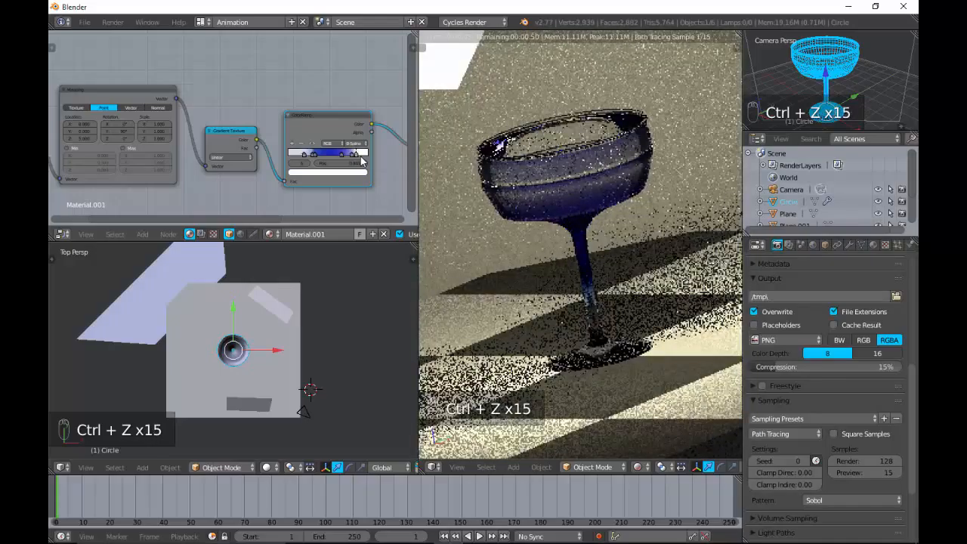
pyautogui.hotkey('ctrl', 'z')
pyautogui.hotkey('ctrl', 'z')
pyautogui.hotkey('ctrl', 'z')
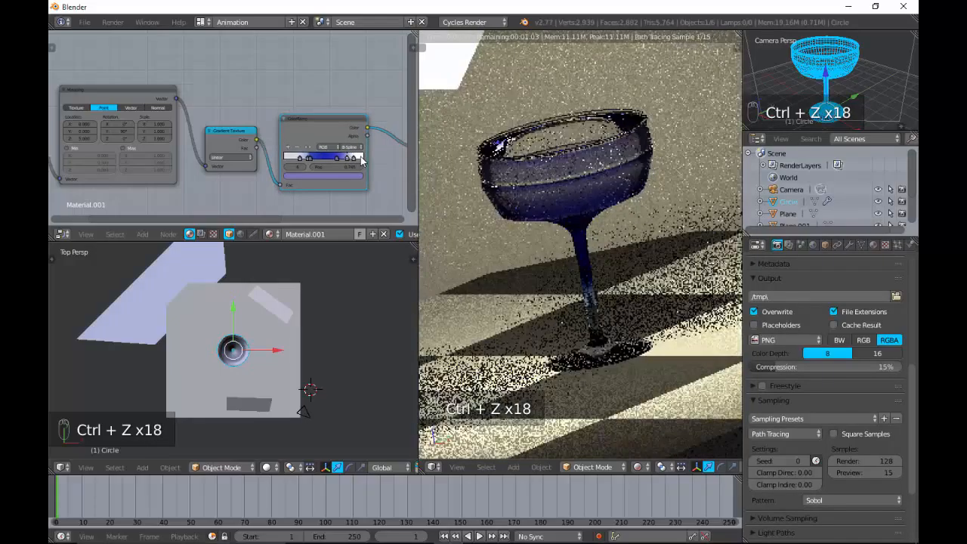
pyautogui.hotkey('ctrl', 'z')
pyautogui.hotkey('ctrl', 'z')
pyautogui.hotkey('ctrl', 'z')
pyautogui.hotkey('ctrl', 'z')
pyautogui.hotkey('ctrl', 'z')
pyautogui.hotkey('ctrl', 'z')
pyautogui.hotkey('ctrl', 'z')
pyautogui.hotkey('ctrl', 'z')
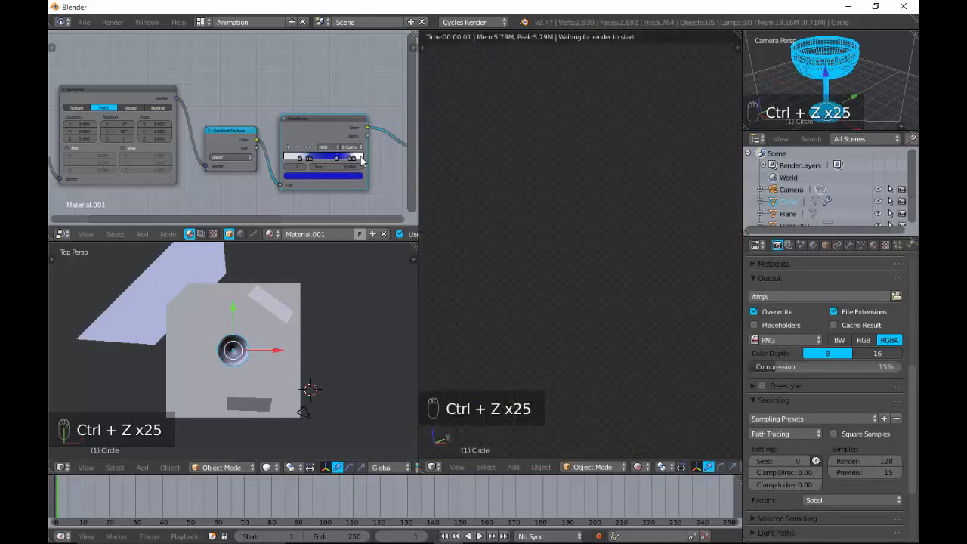
pyautogui.hotkey('ctrl', 'z')
pyautogui.hotkey('ctrl', 'z')
pyautogui.hotkey('ctrl', 'z')
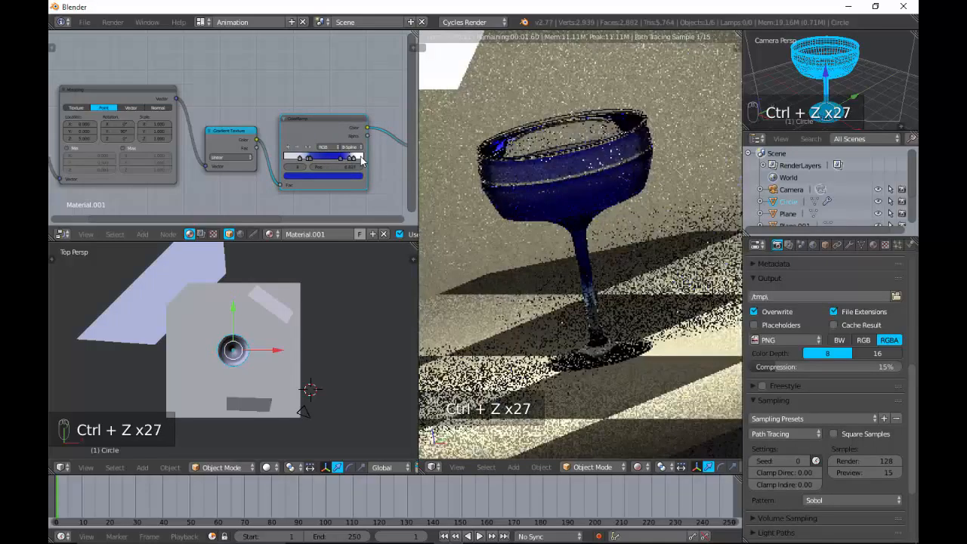
pyautogui.hotkey('ctrl', 'z')
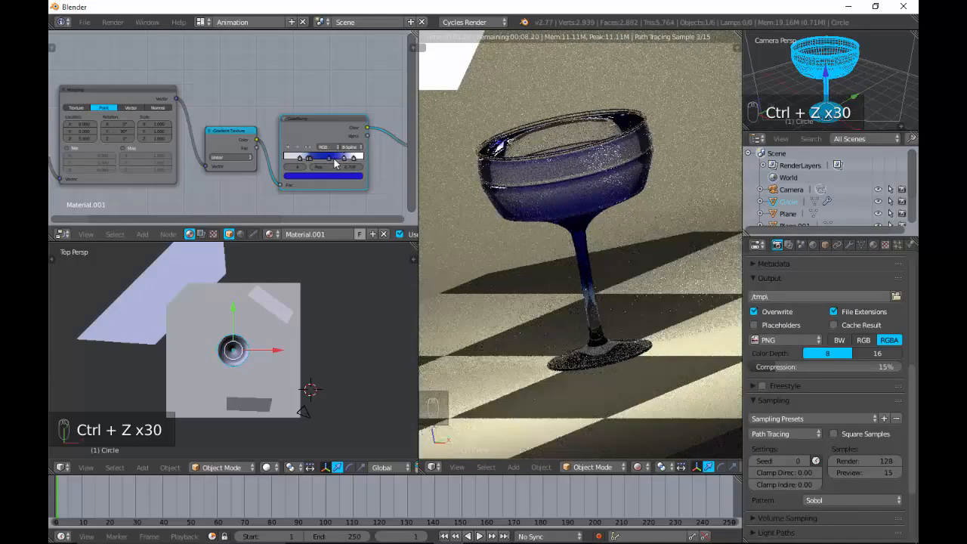
# Fine-tune the upper ColorRamp stops, moving the blue stop slightly toward the white end and keeping the white stop uppermost
pyautogui.moveTo(334, 164); pyautogui.dragTo(337, 162)
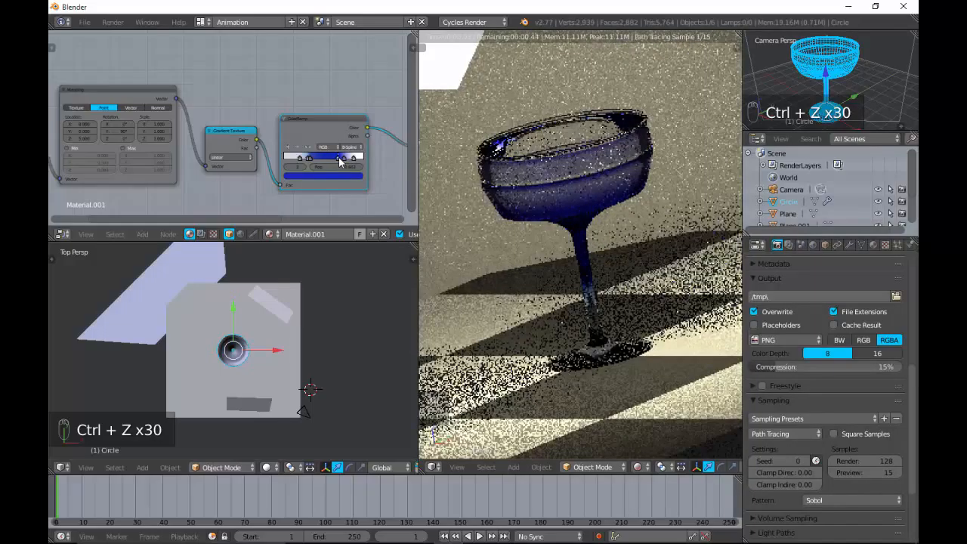
pyautogui.moveTo(353, 161)
pyautogui.mouseDown()
pyautogui.moveTo(344, 164)
pyautogui.moveTo(358, 157)
pyautogui.mouseUp()
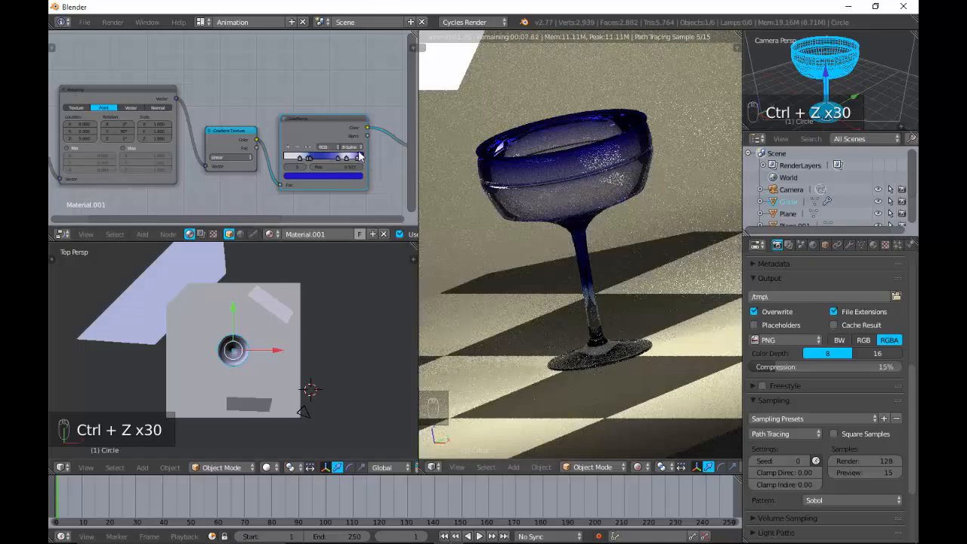
pyautogui.moveTo(359, 162)
pyautogui.mouseDown()
pyautogui.moveTo(336, 164)
pyautogui.moveTo(353, 163)
pyautogui.mouseUp()
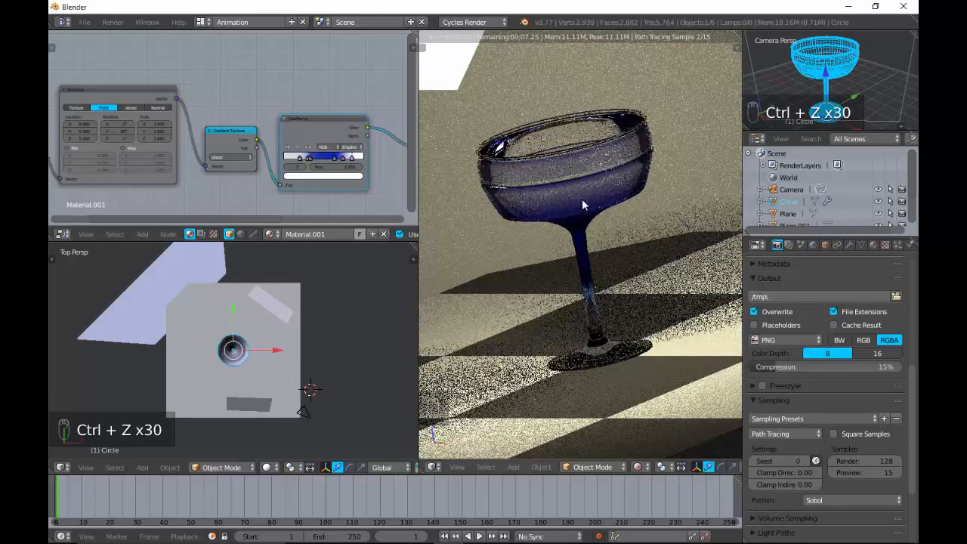
# Examine the adjusted gradient on the glass in level front and side rendered views
pyautogui.press('KP_2')
pyautogui.press('KP_1')
pyautogui.press('KP_6')
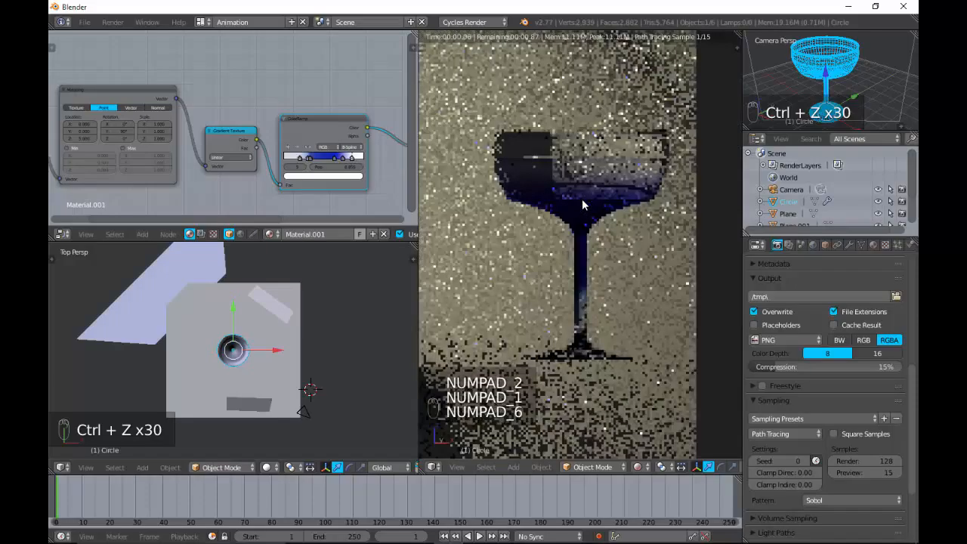
pyautogui.press('KP_8')
pyautogui.press('KP_2')
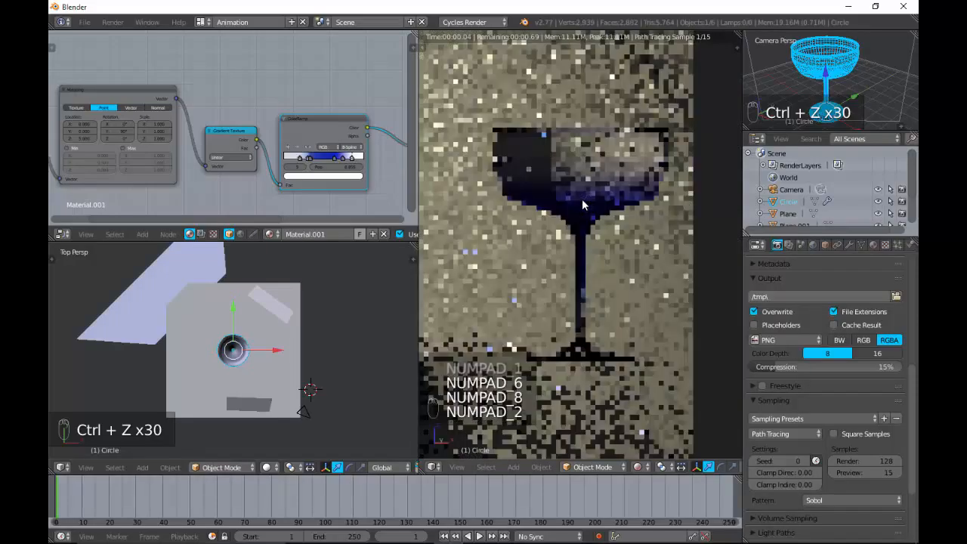
pyautogui.press('KP_6')
pyautogui.press('KP_6')
pyautogui.press('KP_6')
pyautogui.press('KP_6')
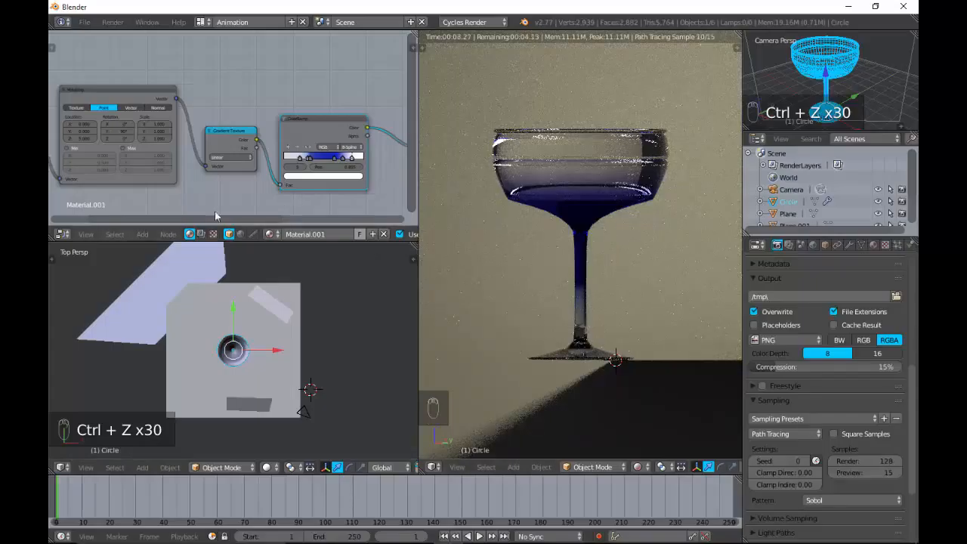
# Delete the unused white BSDF node and the unused Mix Shader node from the glass material
pyautogui.moveTo(88, 217)
pyautogui.mouseDown()
pyautogui.moveTo(107, 217)
pyautogui.moveTo(79, 203)
pyautogui.mouseUp()
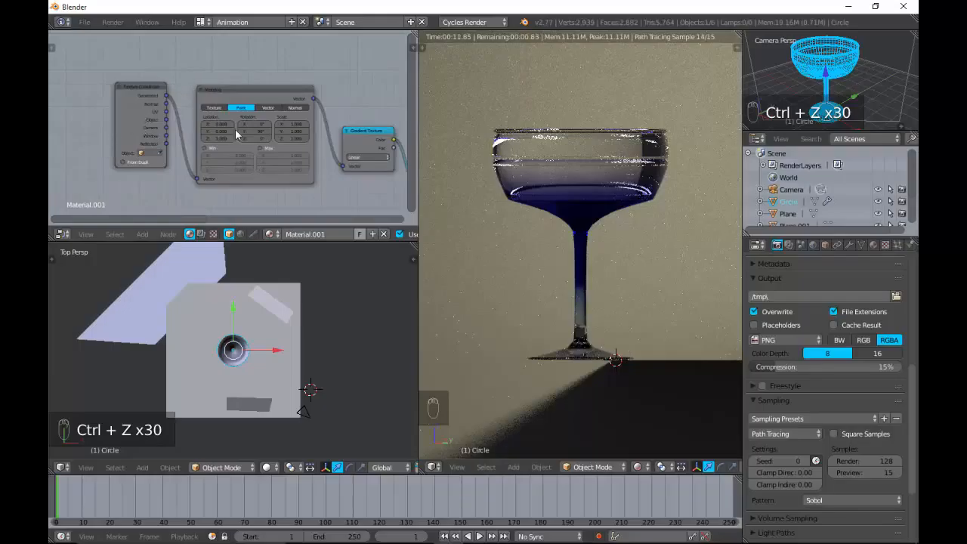
pyautogui.moveTo(162, 220); pyautogui.dragTo(308, 199)
pyautogui.moveTo(151, 119)
pyautogui.mouseDown()
pyautogui.moveTo(230, 130)
pyautogui.moveTo(160, 135)
pyautogui.mouseUp()
pyautogui.moveTo(240, 64); pyautogui.dragTo(243, 64)
pyautogui.click(264, 68)
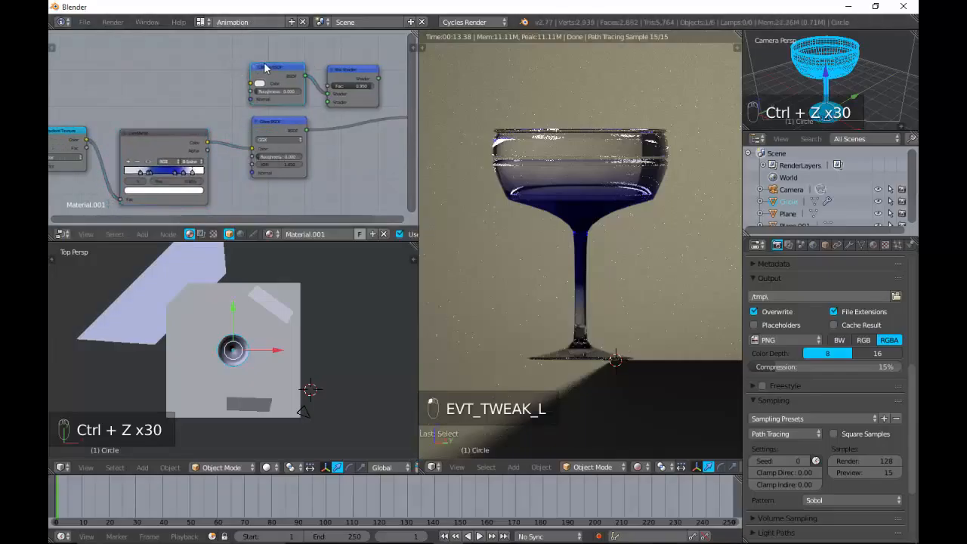
pyautogui.press('x')
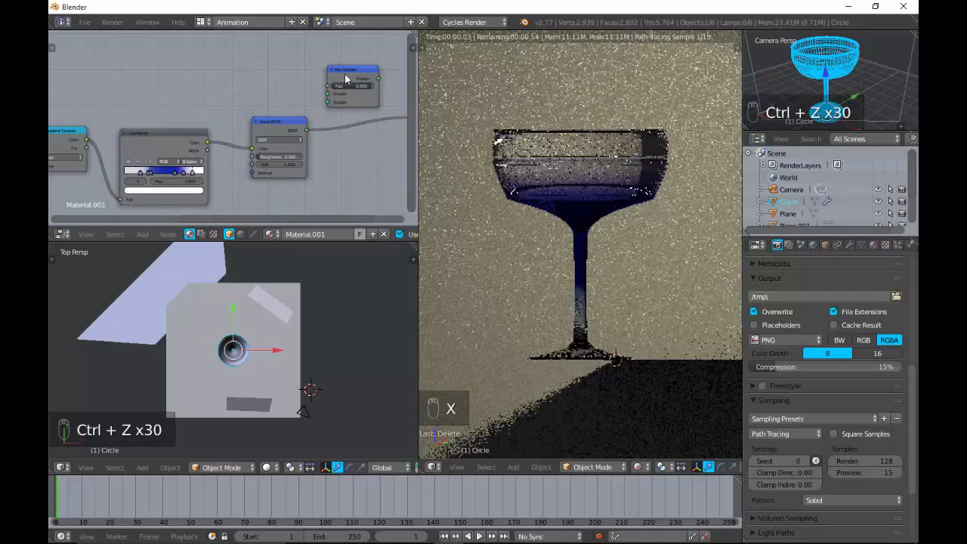
pyautogui.click(345, 79)
pyautogui.press('x')
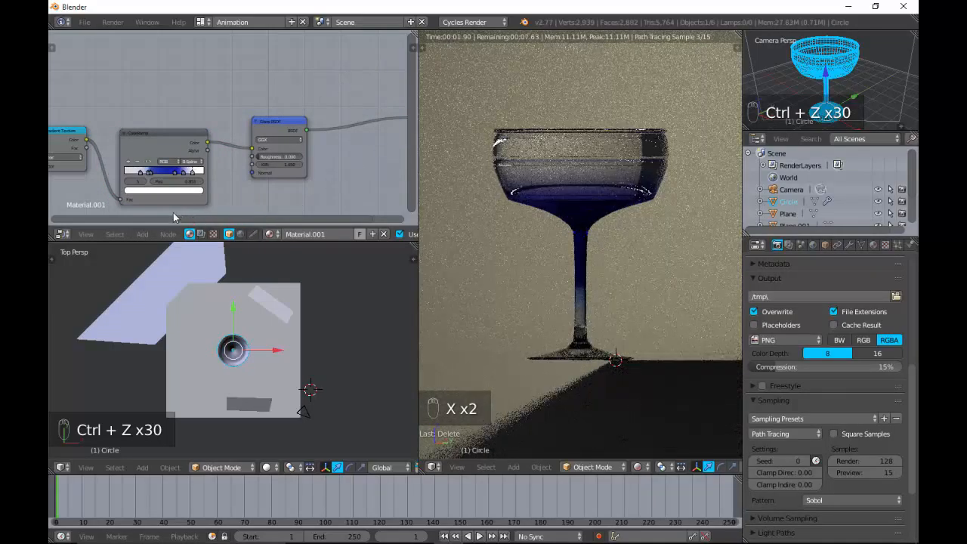
# Set the Mapping node's Y rotation to 90° in the glass material
pyautogui.keyDown('ctrl'); pyautogui.scroll(19, 179, 214); pyautogui.keyUp('ctrl')
pyautogui.keyDown('ctrl'); pyautogui.scroll(-1, 113, 205); pyautogui.keyUp('ctrl')
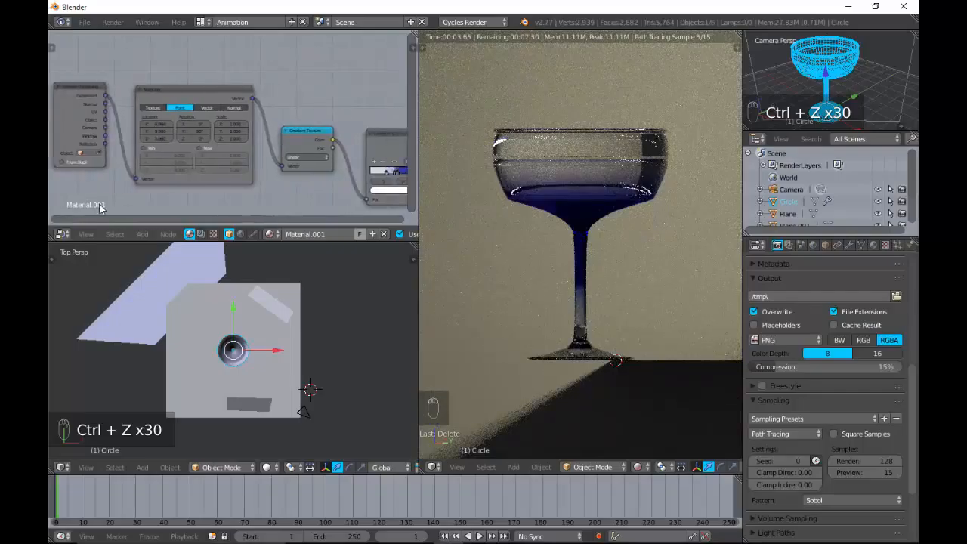
pyautogui.keyDown('ctrl'); pyautogui.scroll(5, 101, 208); pyautogui.keyUp('ctrl')
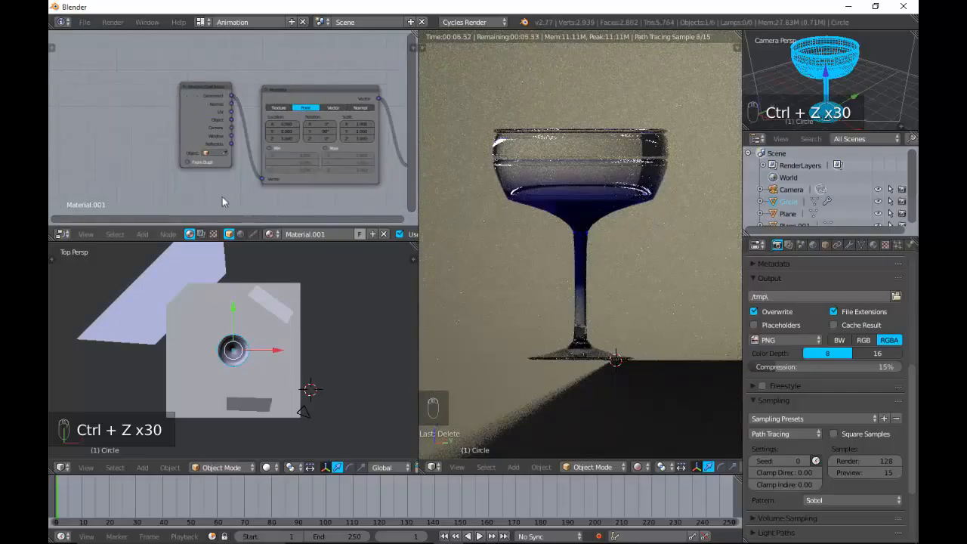
pyautogui.keyDown('ctrl'); pyautogui.scroll(-4, 165, 218); pyautogui.keyUp('ctrl')
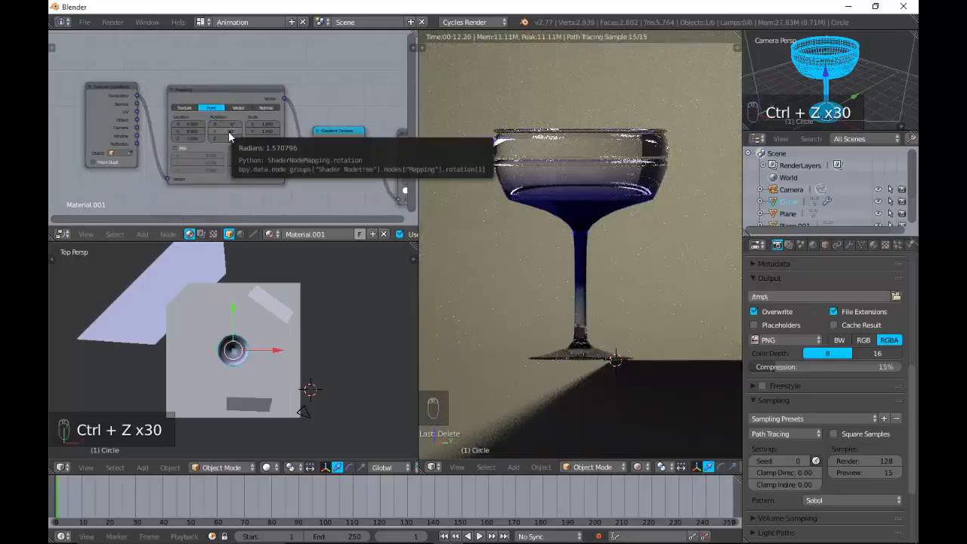
pyautogui.keyDown('ctrl'); pyautogui.hscroll(5, 189, 216); pyautogui.keyUp('ctrl')
pyautogui.keyDown('ctrl'); pyautogui.hscroll(1, 243, 204); pyautogui.keyUp('ctrl')
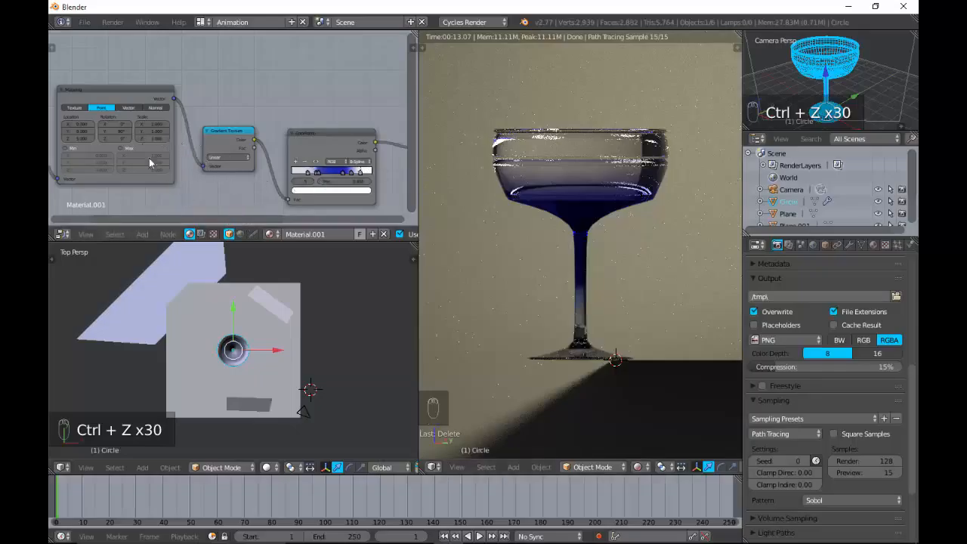
pyautogui.click(118, 130)
pyautogui.write('90')
pyautogui.press('Return')
# Set the ColorRamp's interpolation to Cardinal
pyautogui.moveTo(213, 221); pyautogui.dragTo(293, 209)
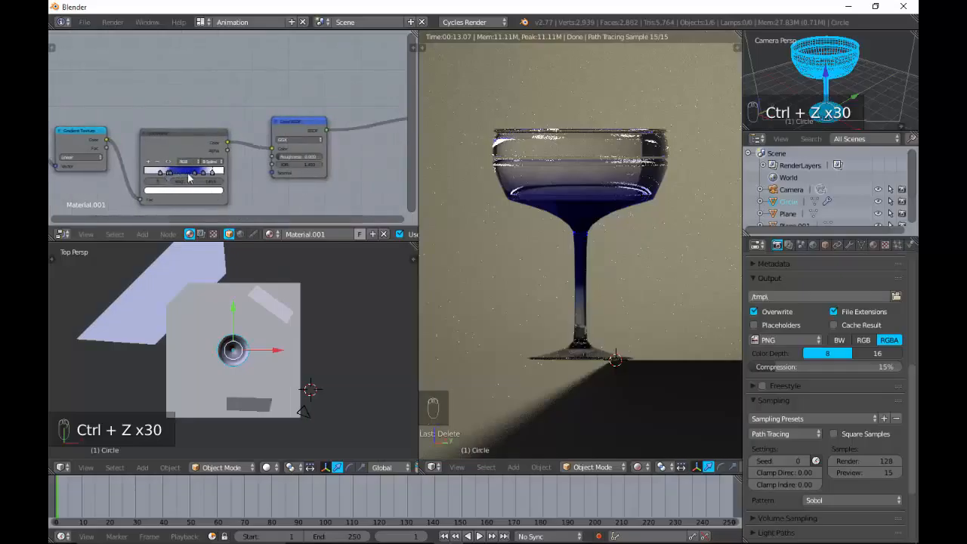
pyautogui.moveTo(191, 173); pyautogui.dragTo(147, 176)
pyautogui.moveTo(275, 219); pyautogui.dragTo(287, 220)
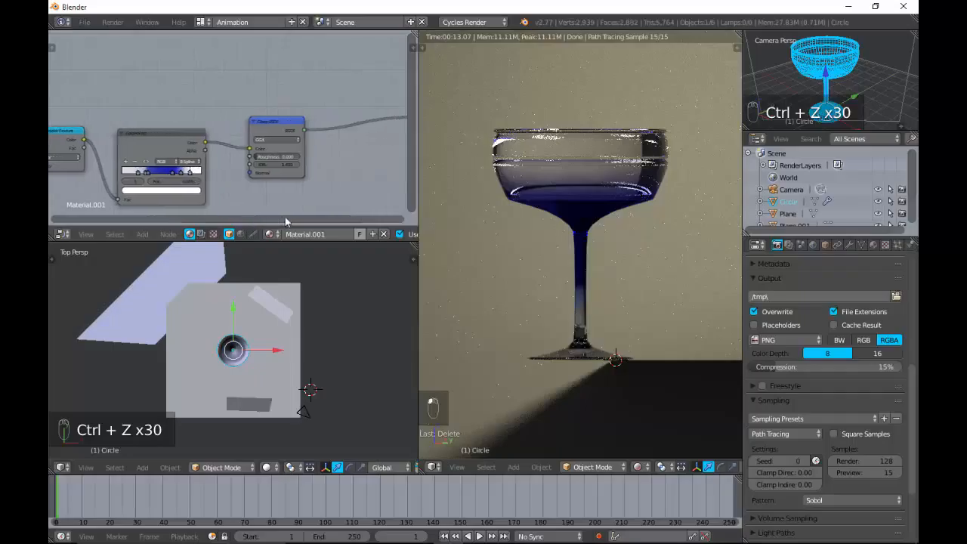
pyautogui.click(188, 163)
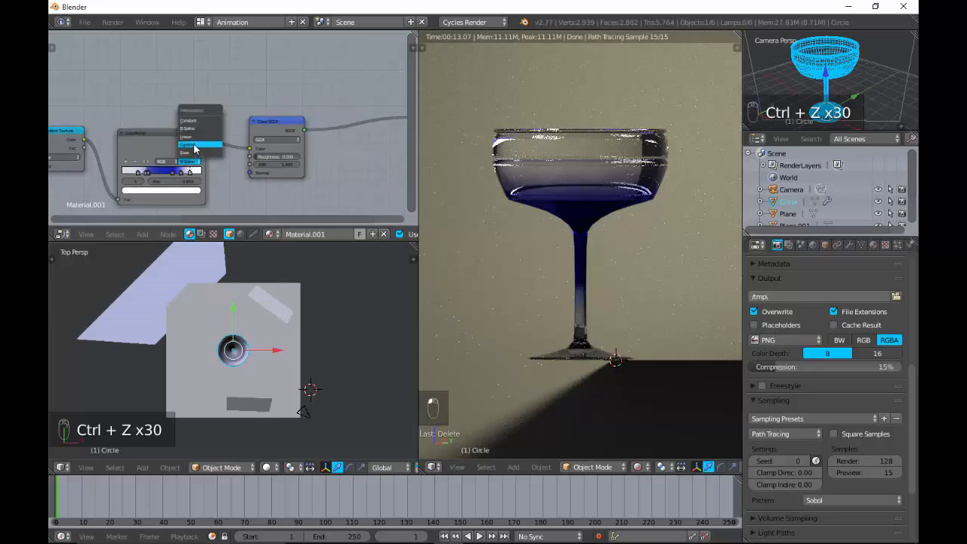
pyautogui.click(195, 148)
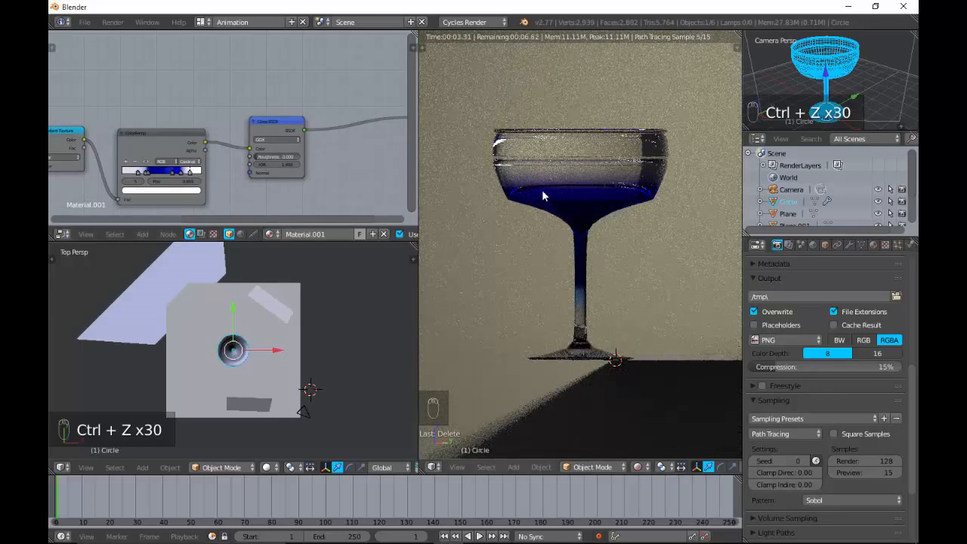
# Try Constant interpolation on the ColorRamp, and switch it back to Cardinal
pyautogui.click(189, 161)
pyautogui.click(188, 120)
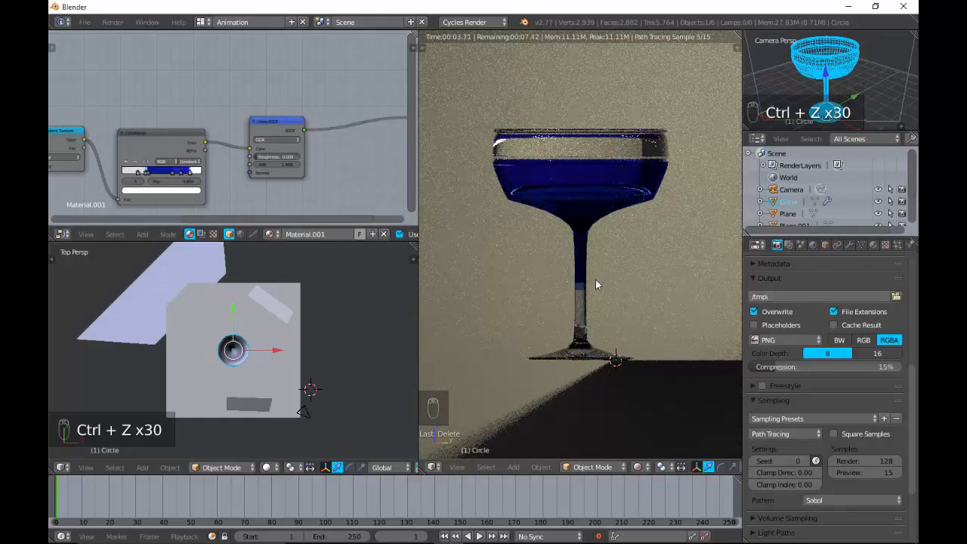
pyautogui.click(187, 161)
pyautogui.click(196, 145)
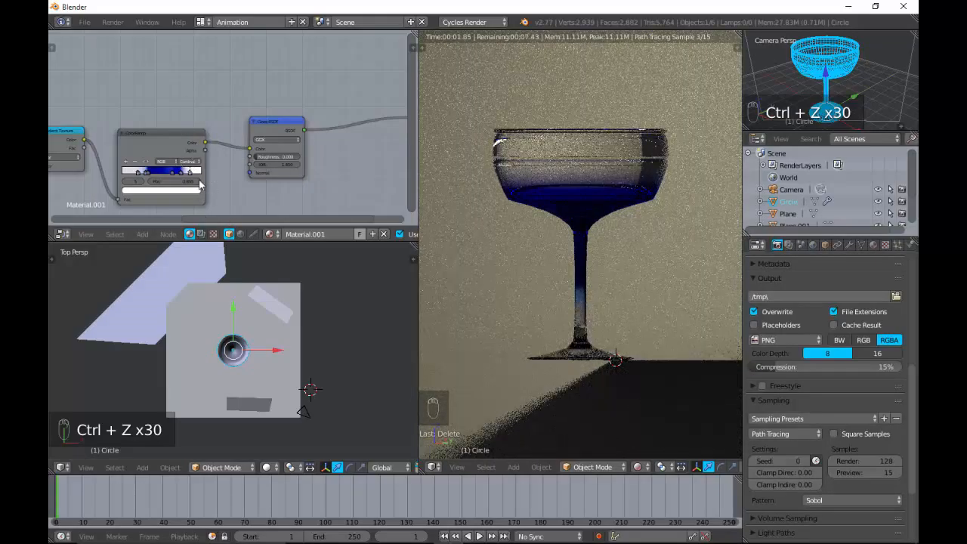
# Select the Glass BSDF node and review its distribution setting
pyautogui.click(274, 143)
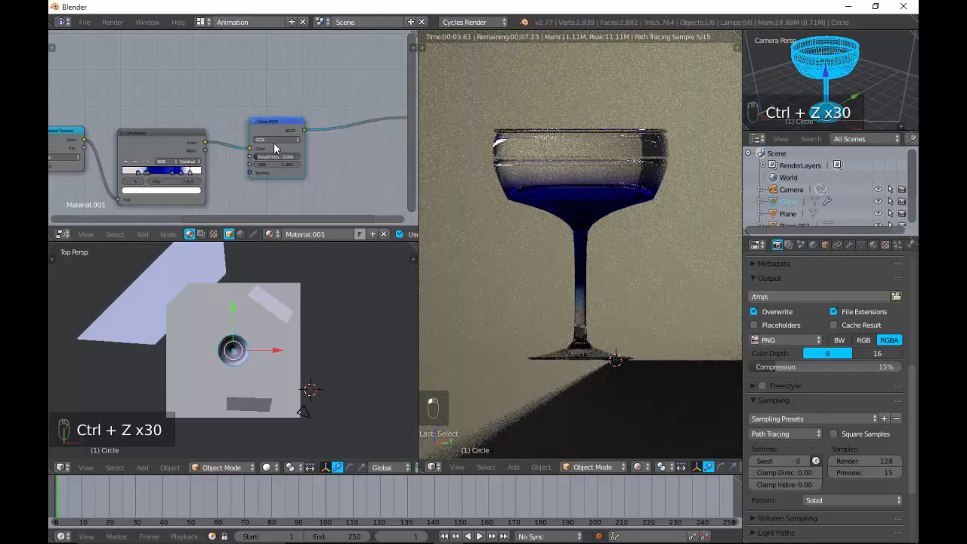
pyautogui.click(282, 139)
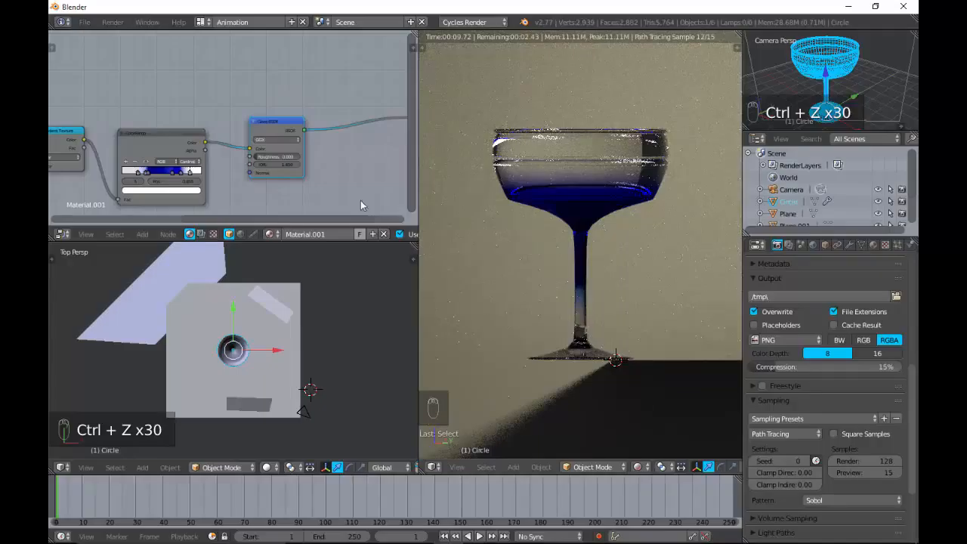
# Set the Cycles render samples to 170 in the scene's sampling settings
pyautogui.moveTo(353, 217); pyautogui.dragTo(394, 218)
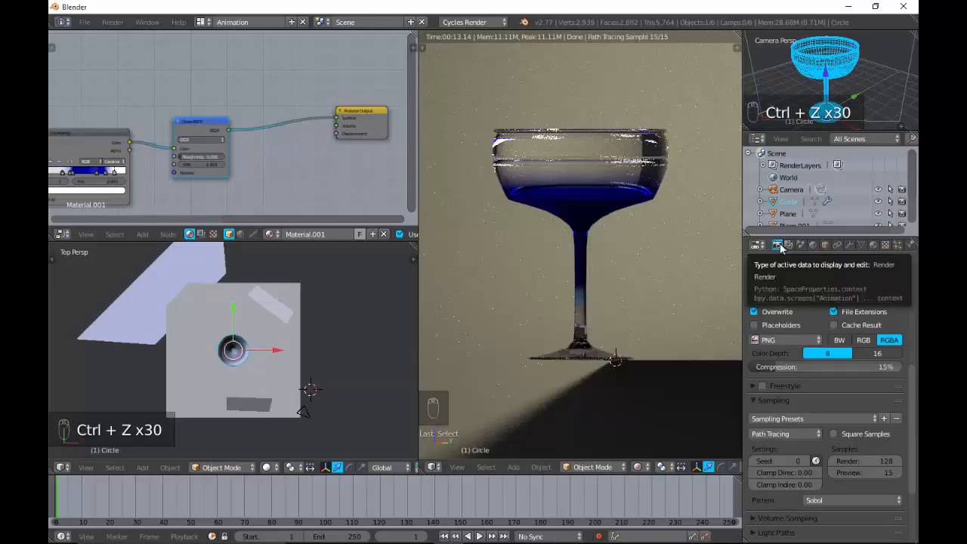
pyautogui.scroll(6, 895, 317)
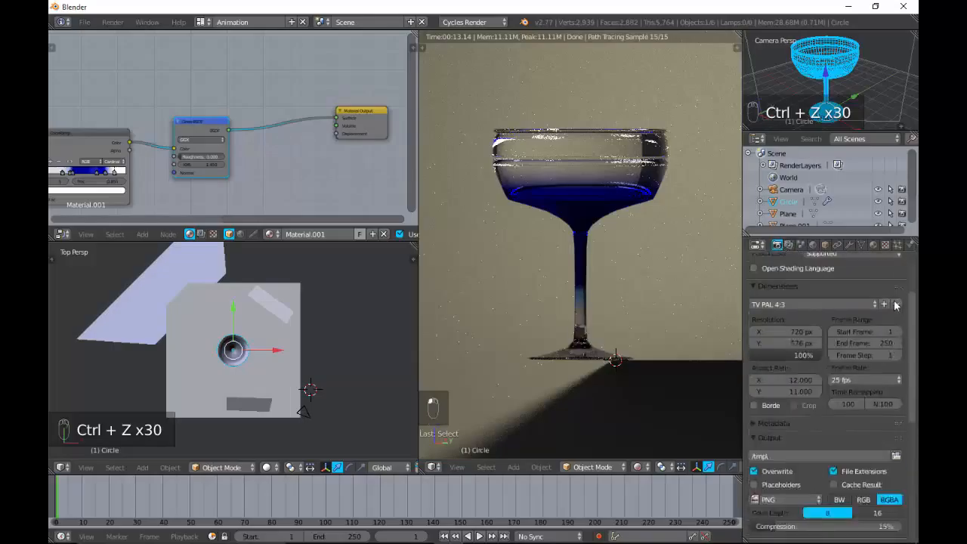
pyautogui.scroll(3, 894, 296)
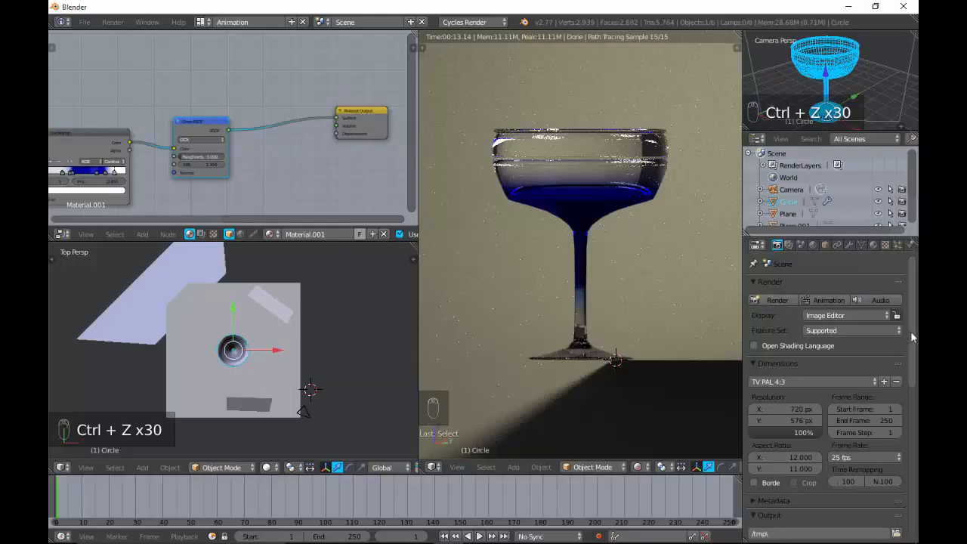
pyautogui.scroll(-9, 910, 331)
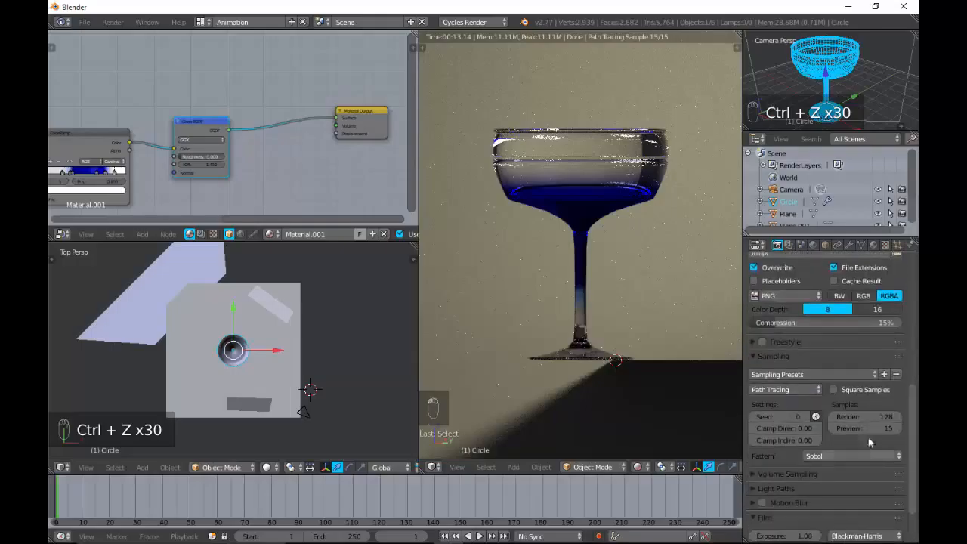
pyautogui.click(868, 417)
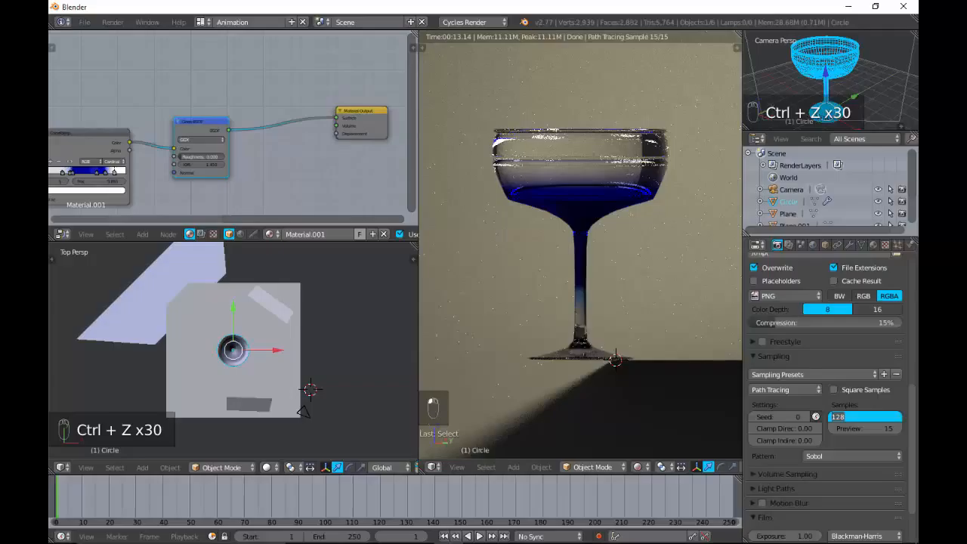
pyautogui.write('170')
pyautogui.press('Return')
# Set both Clamp Direct and Clamp Indirect to 2.00 and the sampling seed to 1
pyautogui.click(770, 429)
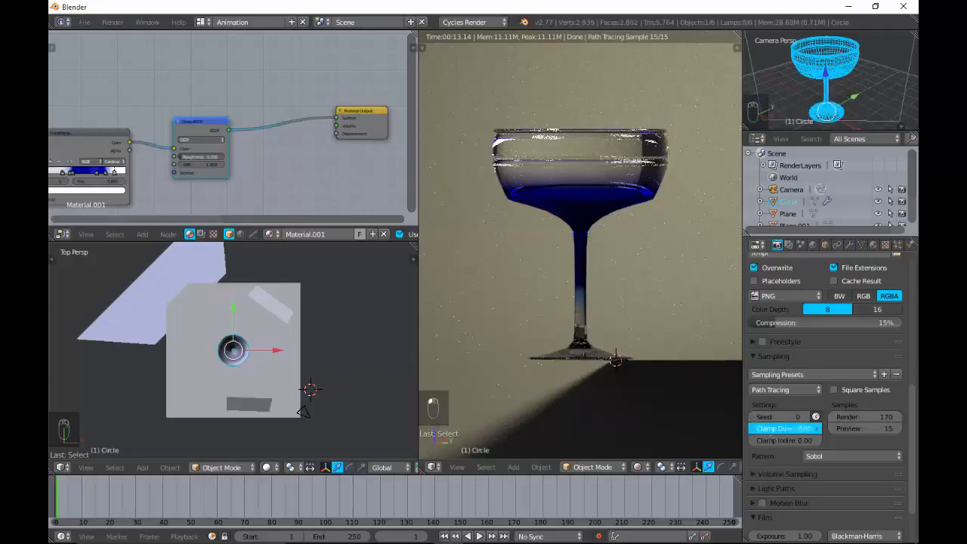
pyautogui.write('2')
pyautogui.press('Return')
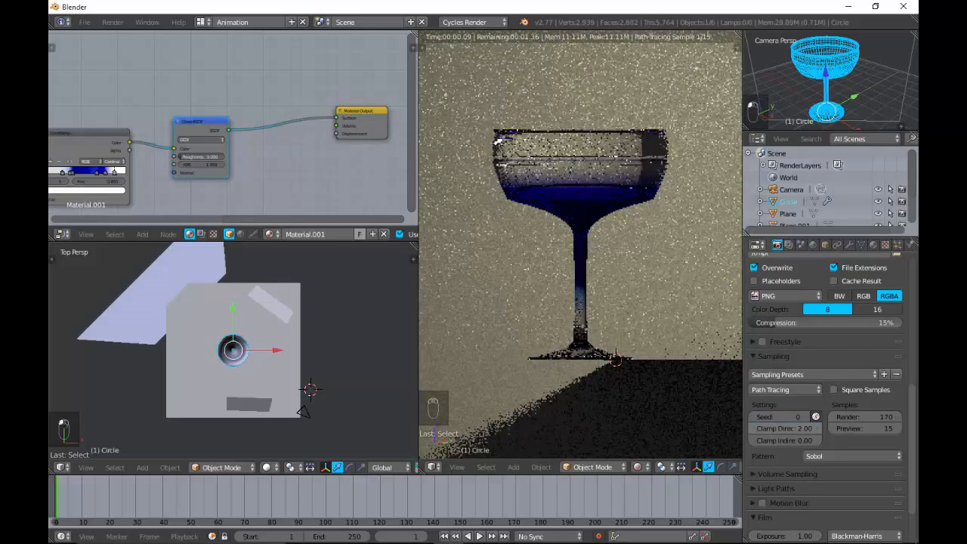
pyautogui.press('Tab')
pyautogui.write('2')
pyautogui.press('Return')
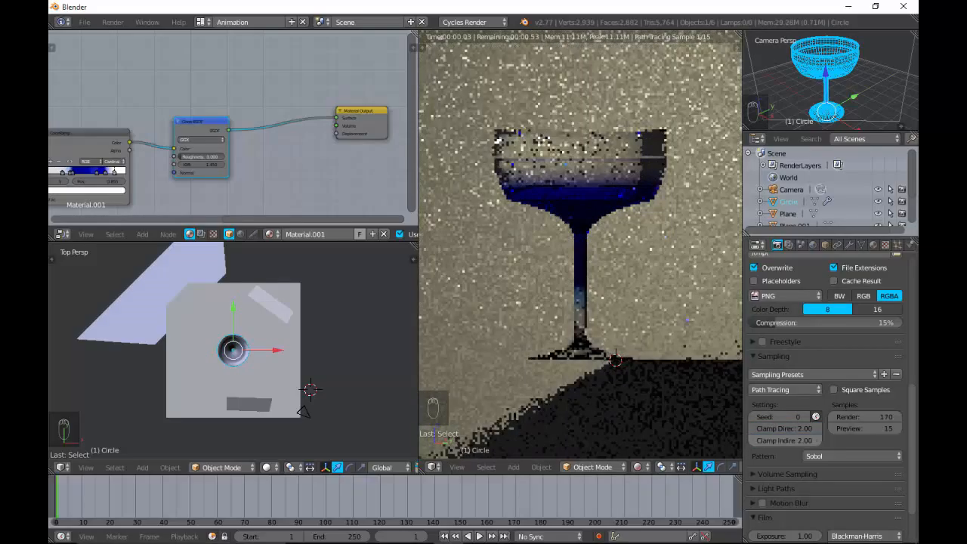
pyautogui.click(786, 420)
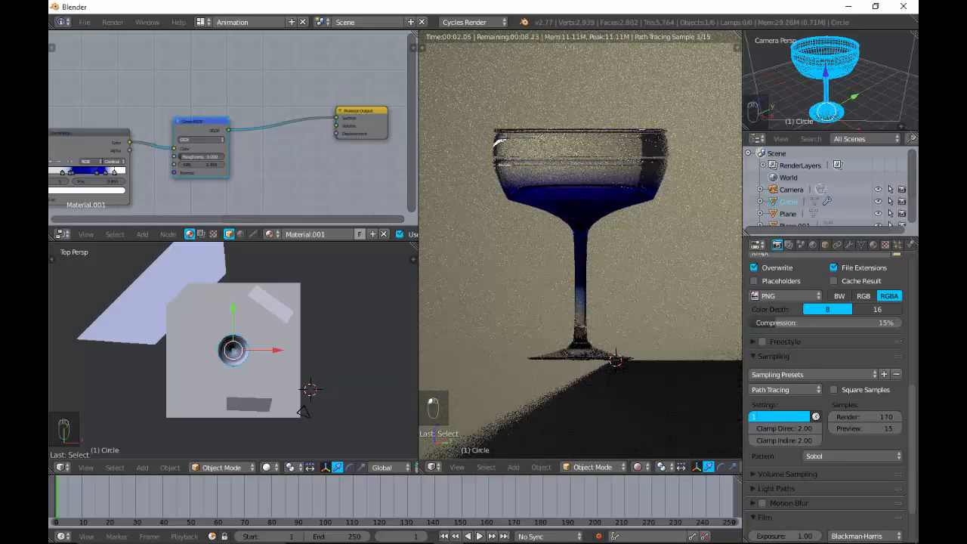
pyautogui.press('Return')
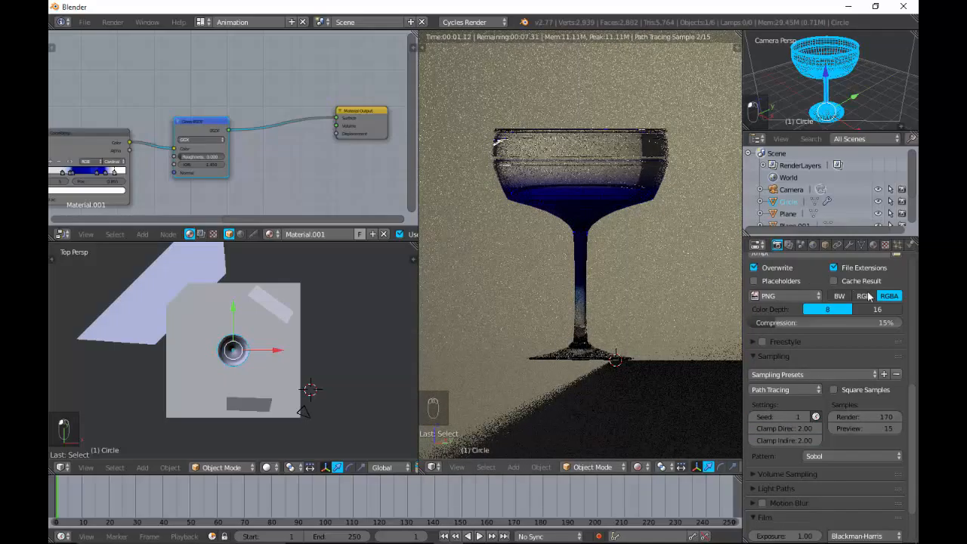
# Render a still image of the glass scene from the camera
pyautogui.moveTo(917, 439); pyautogui.dragTo(918, 333)
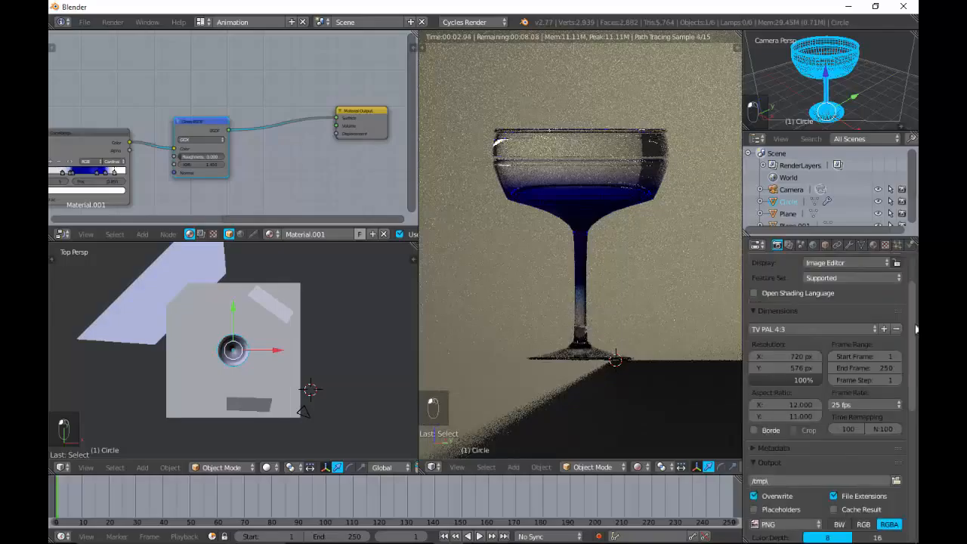
pyautogui.scroll(3, 780, 296)
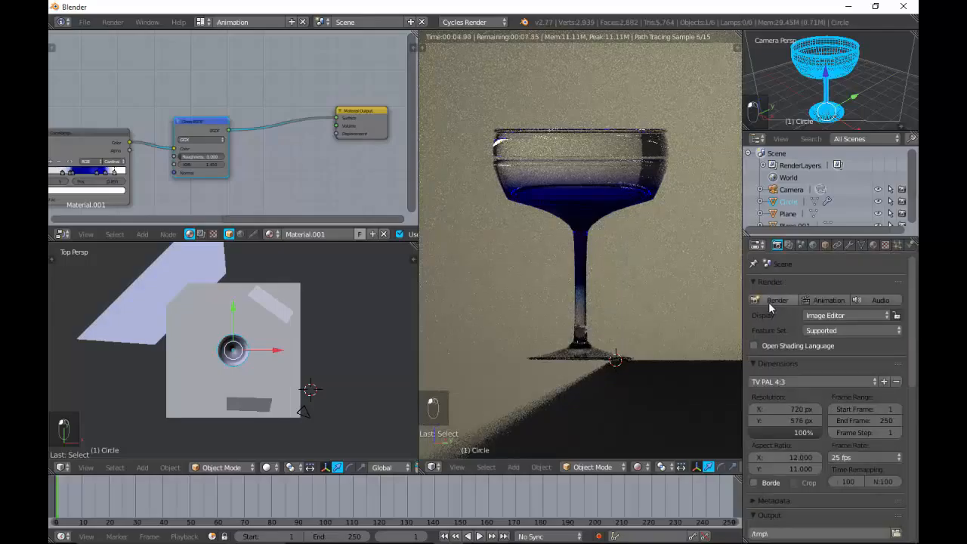
pyautogui.click(772, 300)
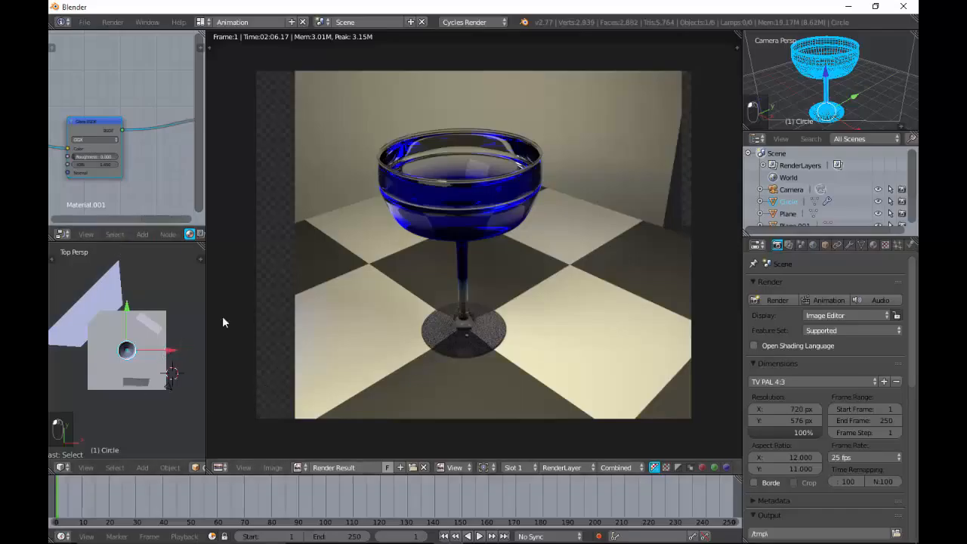
# Put the glass object into Edit Mode and switch the render result to Slot 6
pyautogui.press('KP_6')
pyautogui.press('Tab')
pyautogui.press('6')
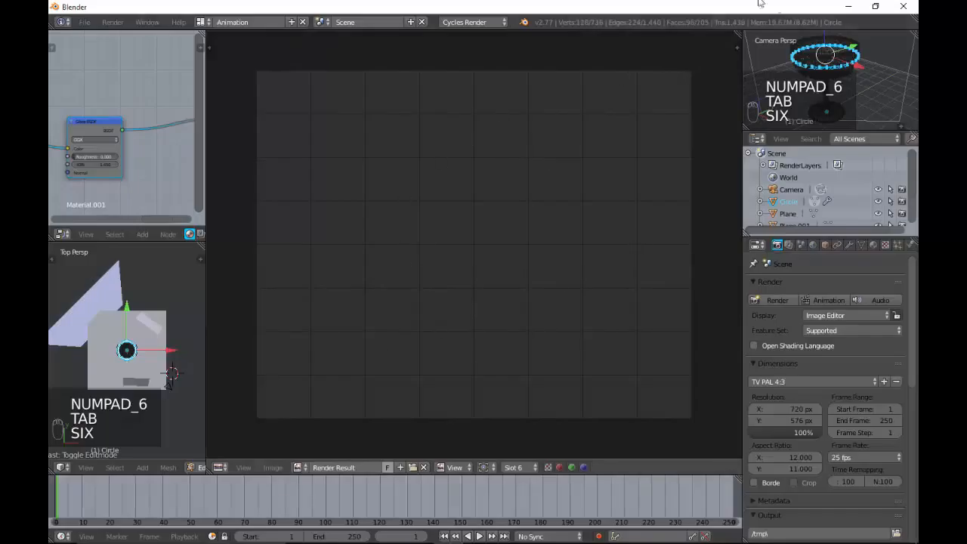